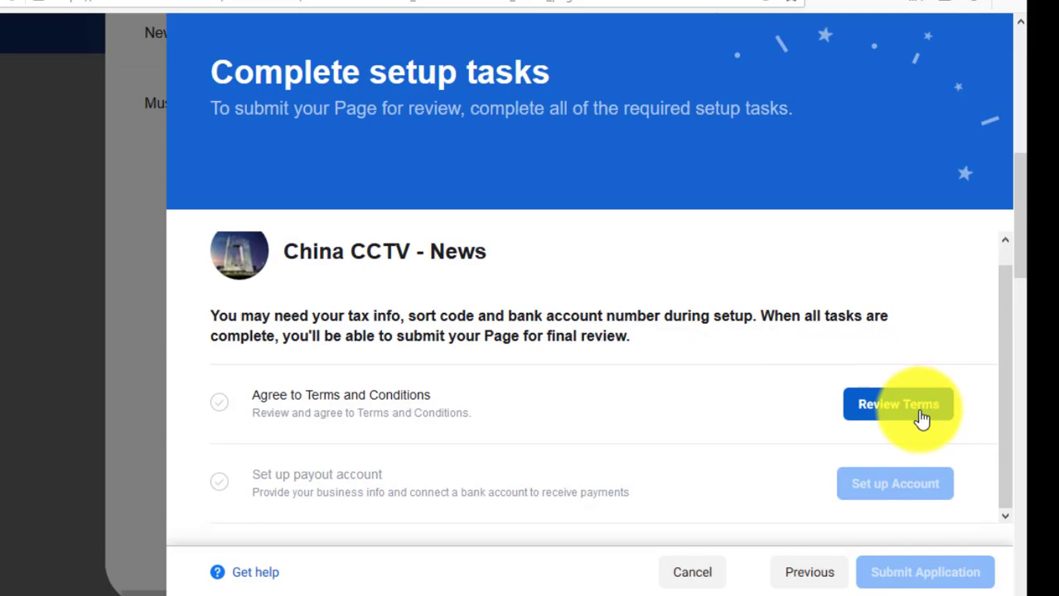
# Step: Review the Paid Online Events Creator Terms to the end and agree to them
pyautogui.click(919, 413)
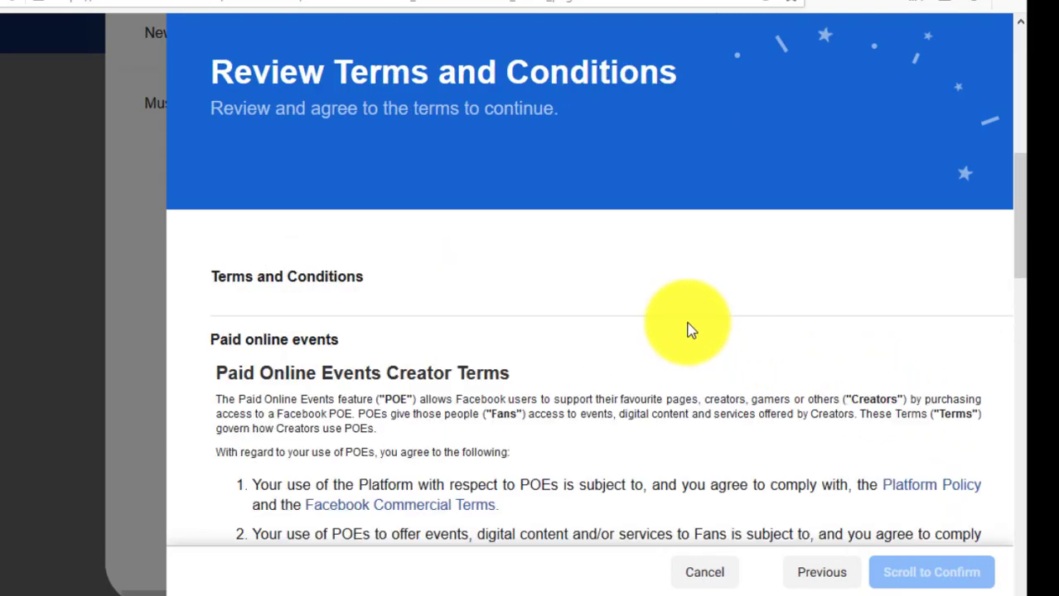
pyautogui.scroll(-20, 679, 383)
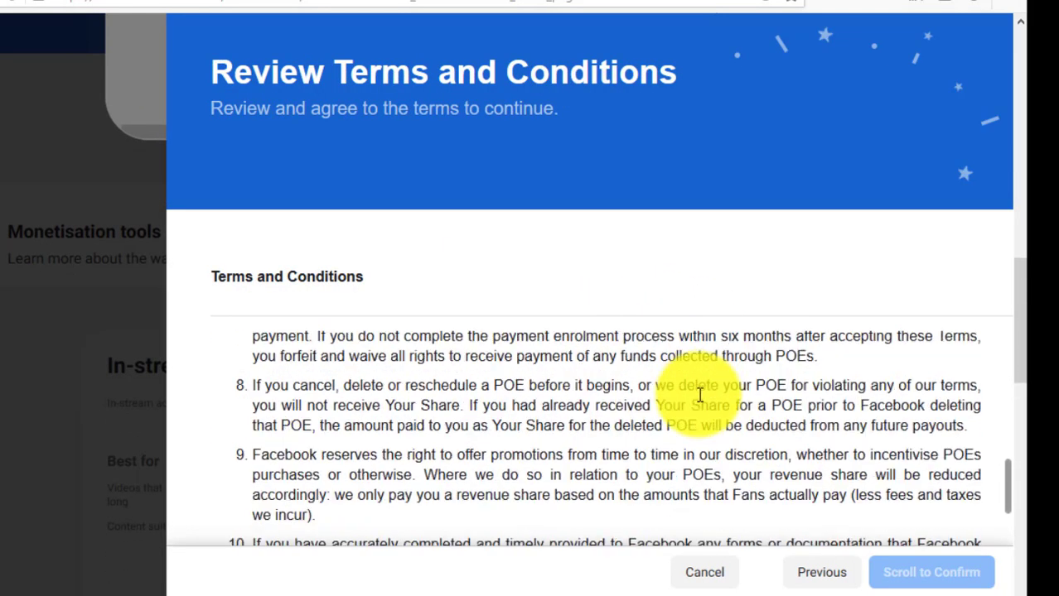
pyautogui.scroll(-5, 700, 394)
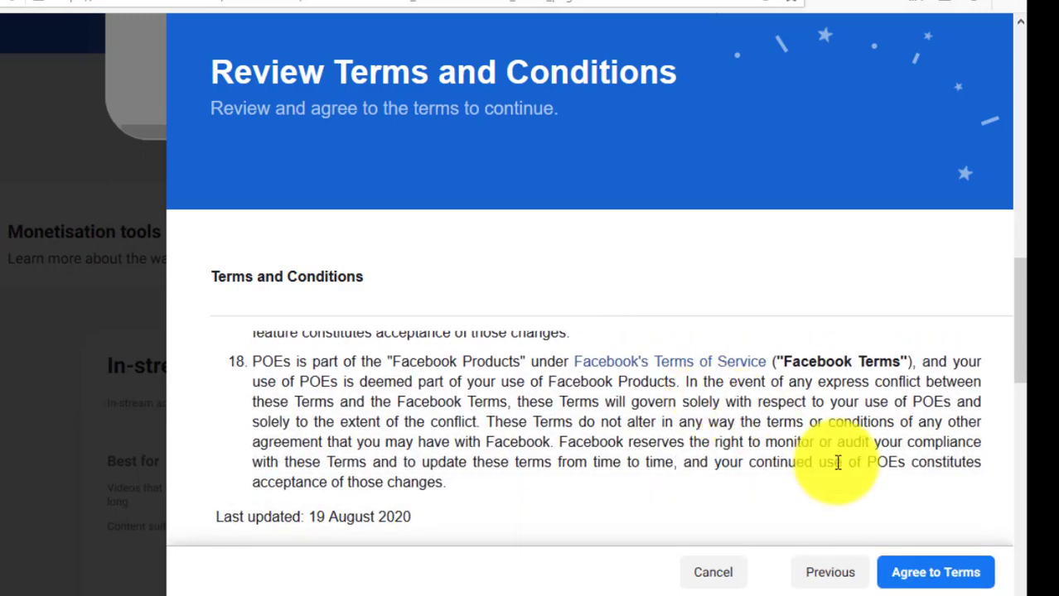
pyautogui.click(943, 575)
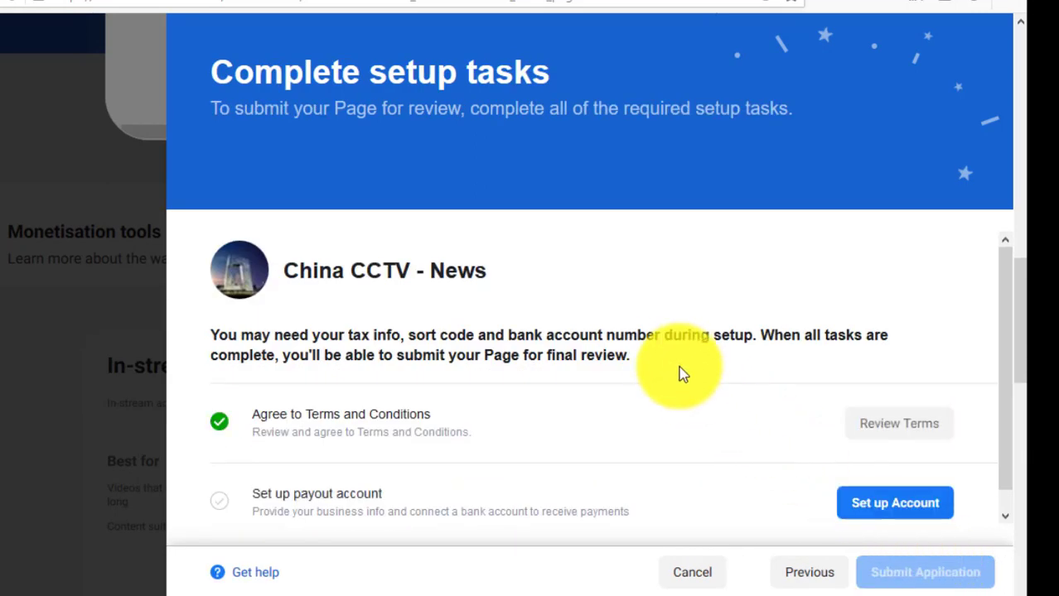
# Step: Start the payout account setup for the China CCTV - News Page, read the account requirements and continue to the payment details
pyautogui.scroll(-1, 650, 340)
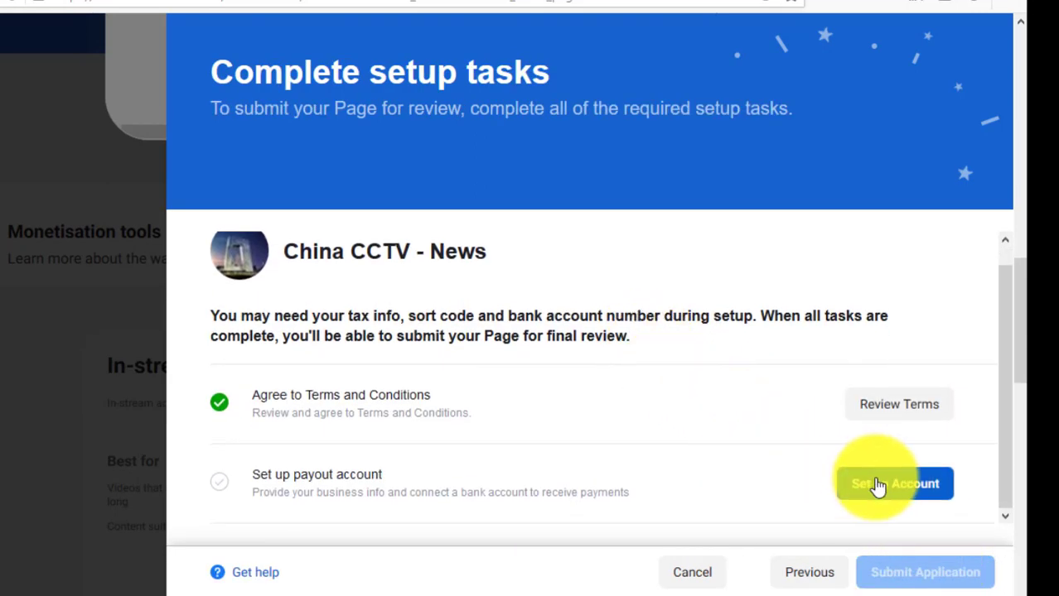
pyautogui.click(879, 486)
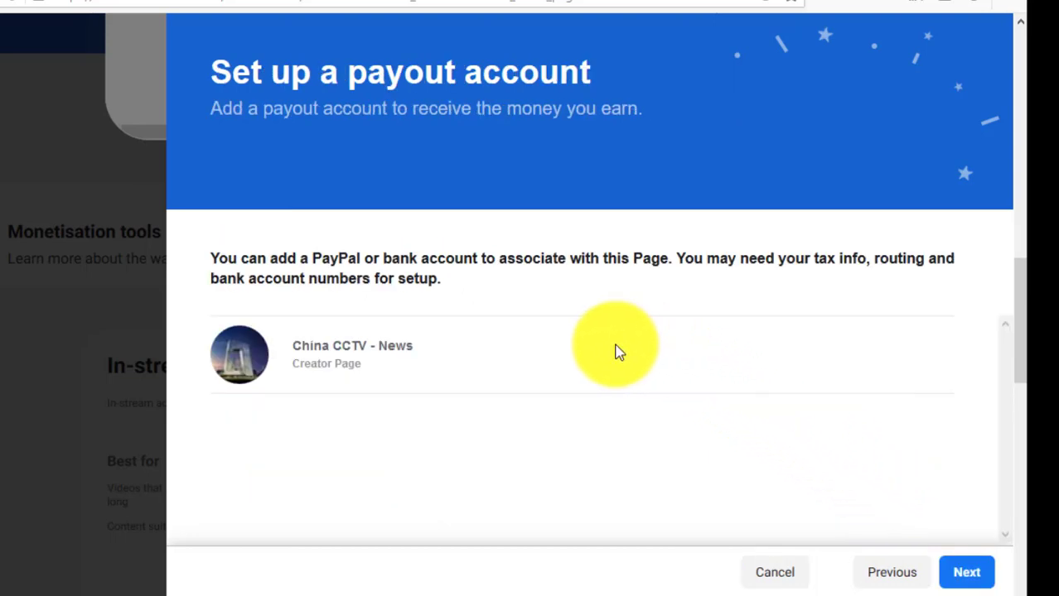
pyautogui.scroll(-2, 468, 336)
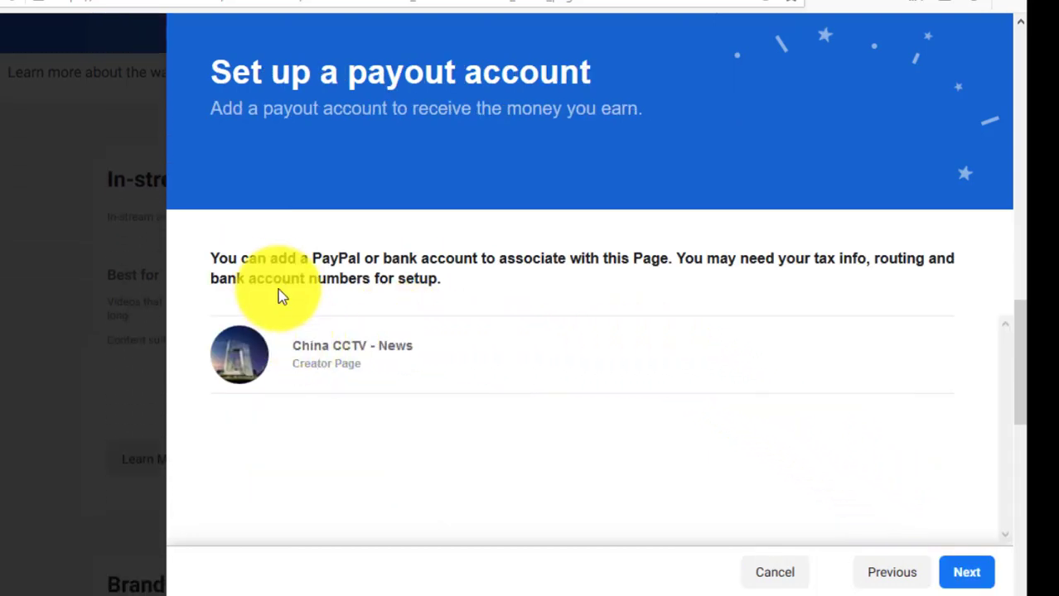
pyautogui.moveTo(228, 258); pyautogui.dragTo(787, 244)
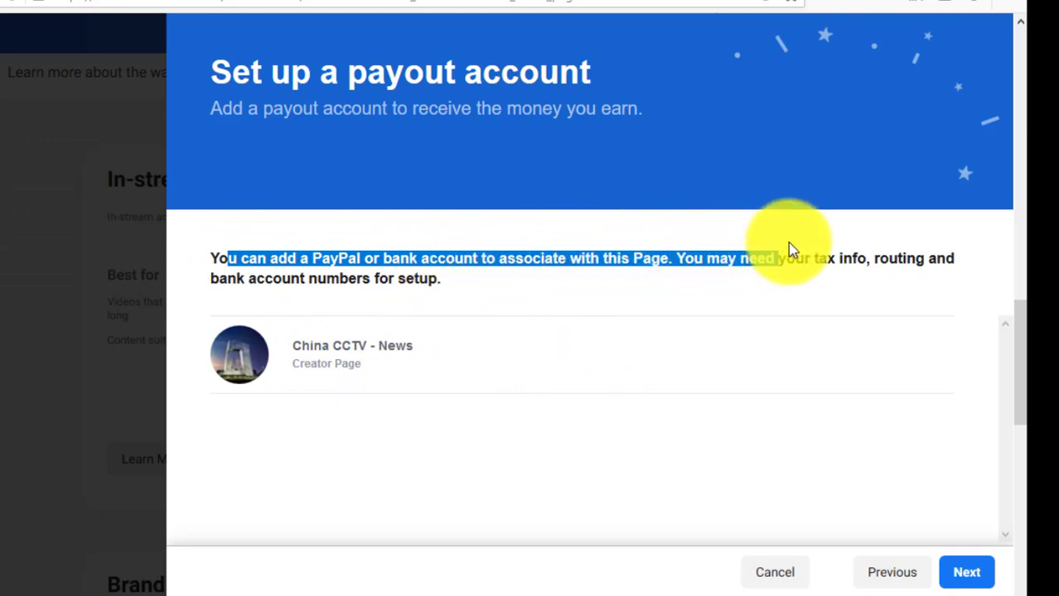
pyautogui.click(799, 249)
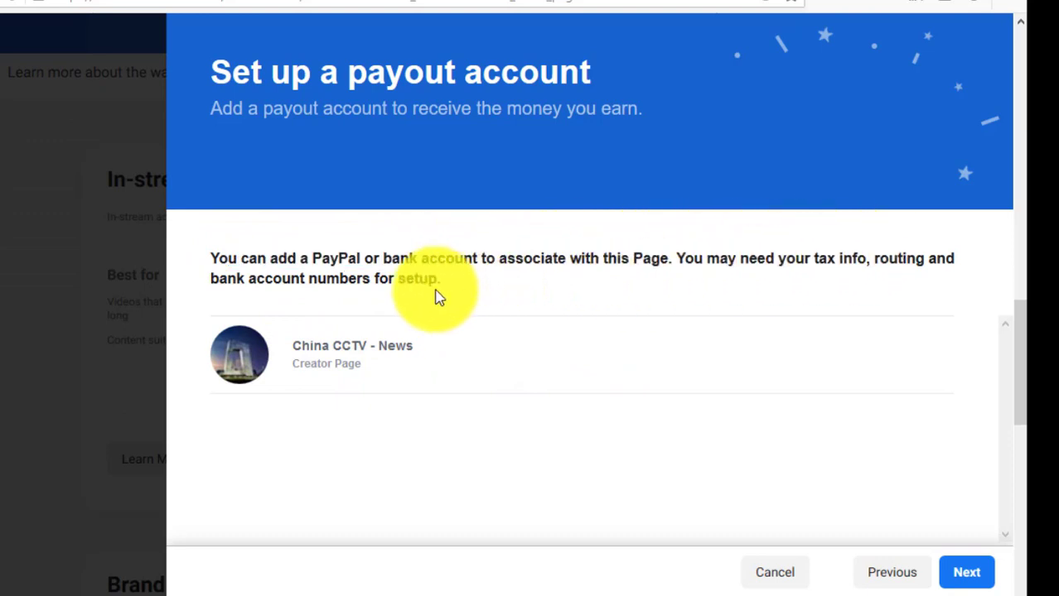
pyautogui.moveTo(277, 259); pyautogui.dragTo(391, 258)
pyautogui.moveTo(454, 275); pyautogui.dragTo(504, 286)
pyautogui.click(507, 286)
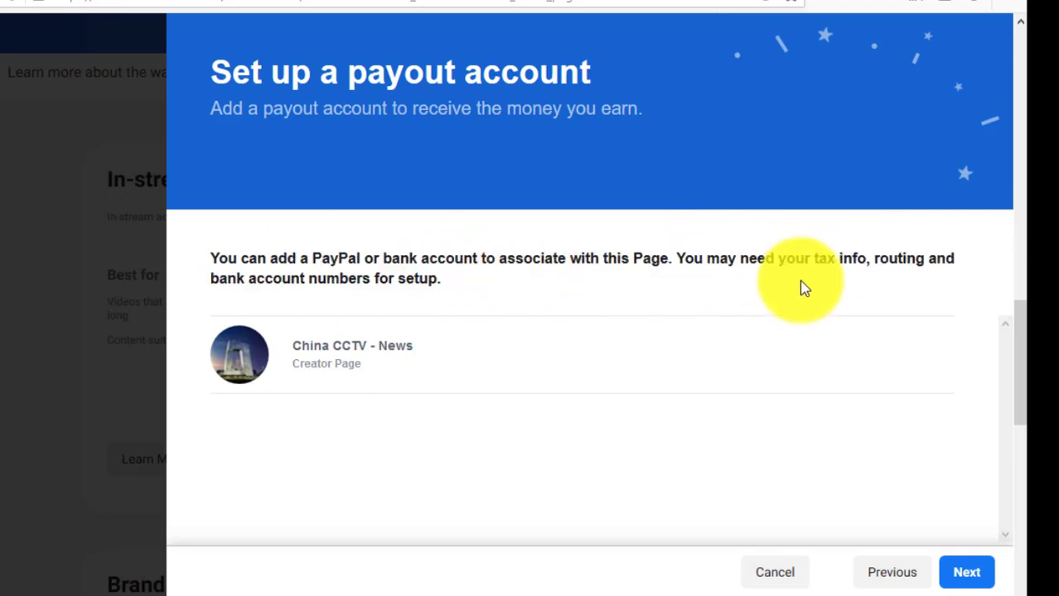
pyautogui.moveTo(677, 257); pyautogui.dragTo(966, 290)
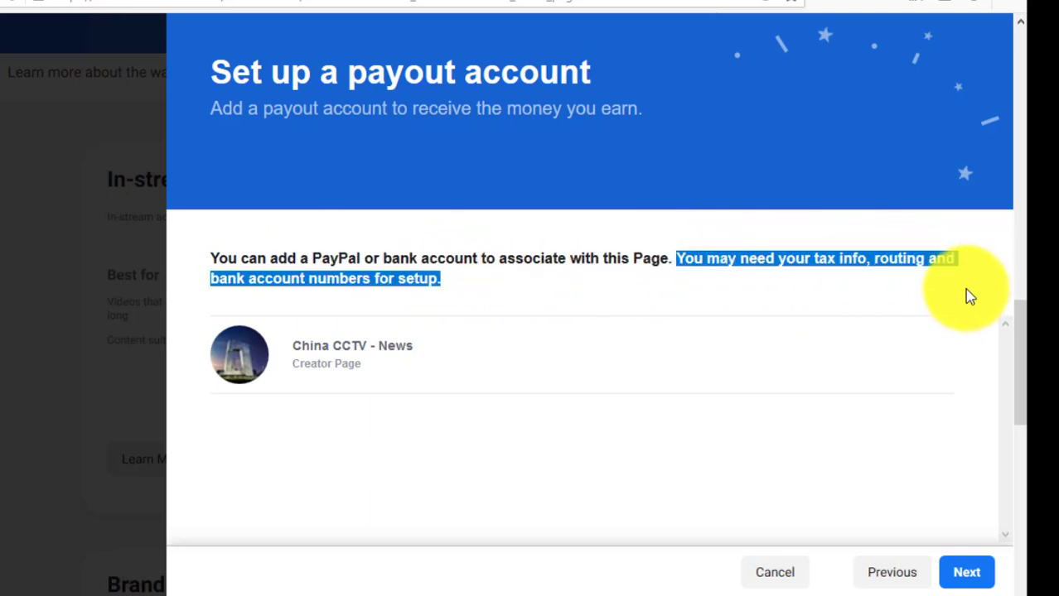
pyautogui.click(729, 318)
pyautogui.click(966, 574)
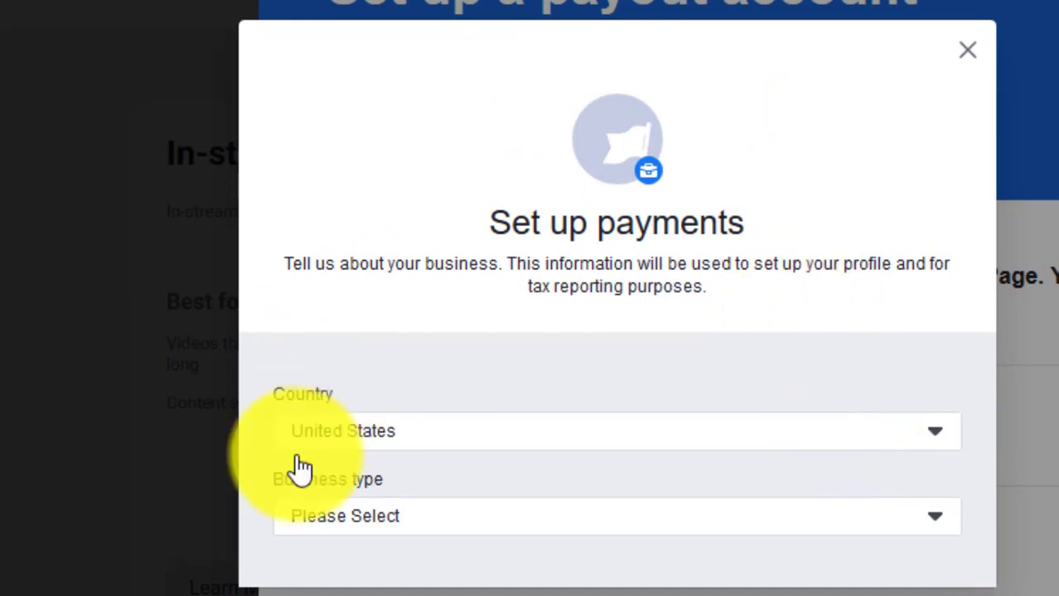
# Step: Submit the business details with country India, business type Individual, and the legal name, address, phone number, contact email and government ID number
pyautogui.click(510, 518)
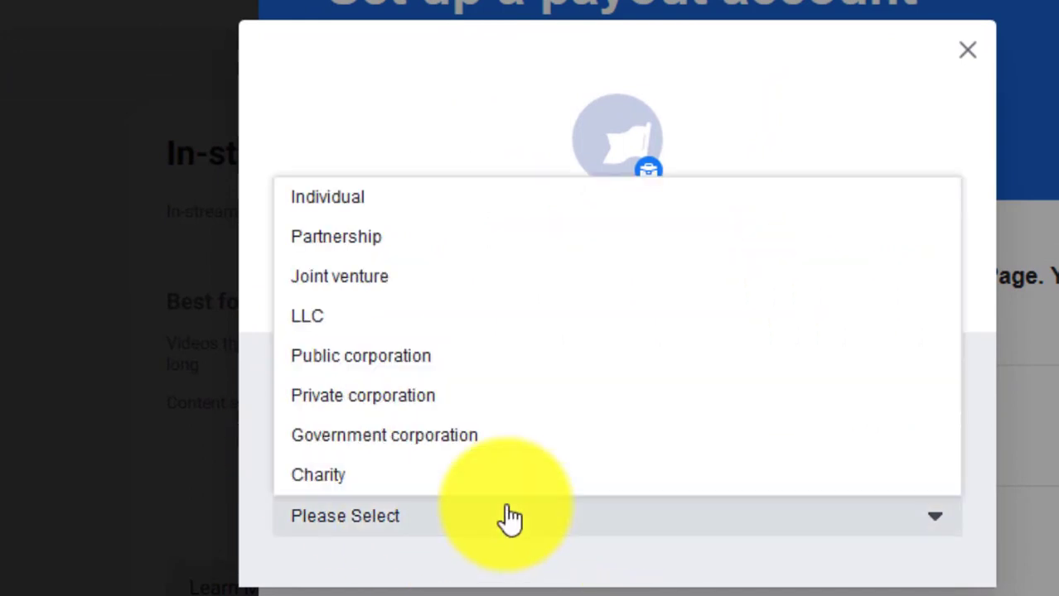
pyautogui.click(433, 199)
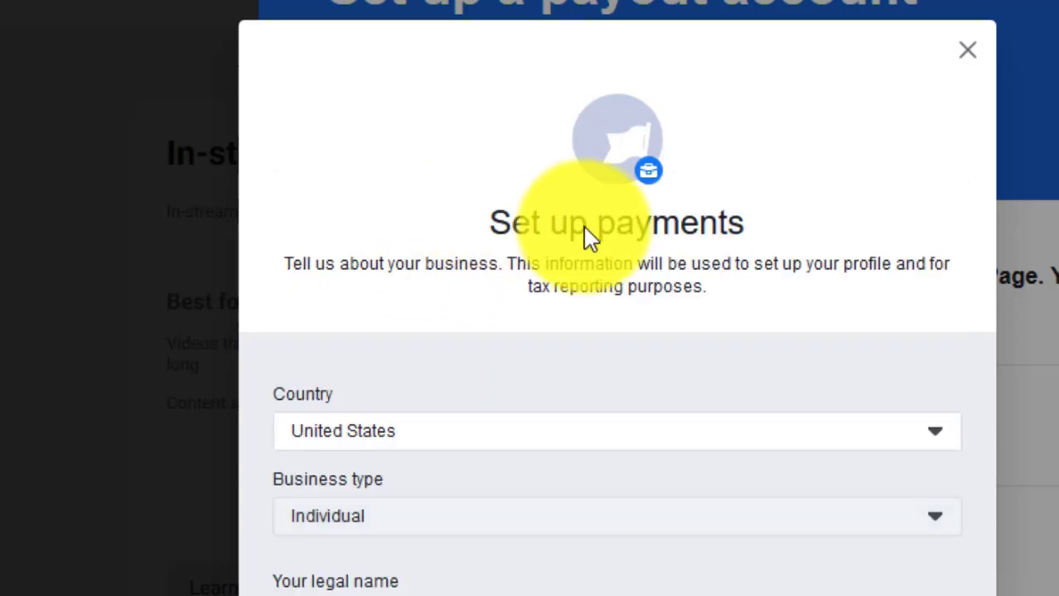
pyautogui.scroll(-3, 635, 300)
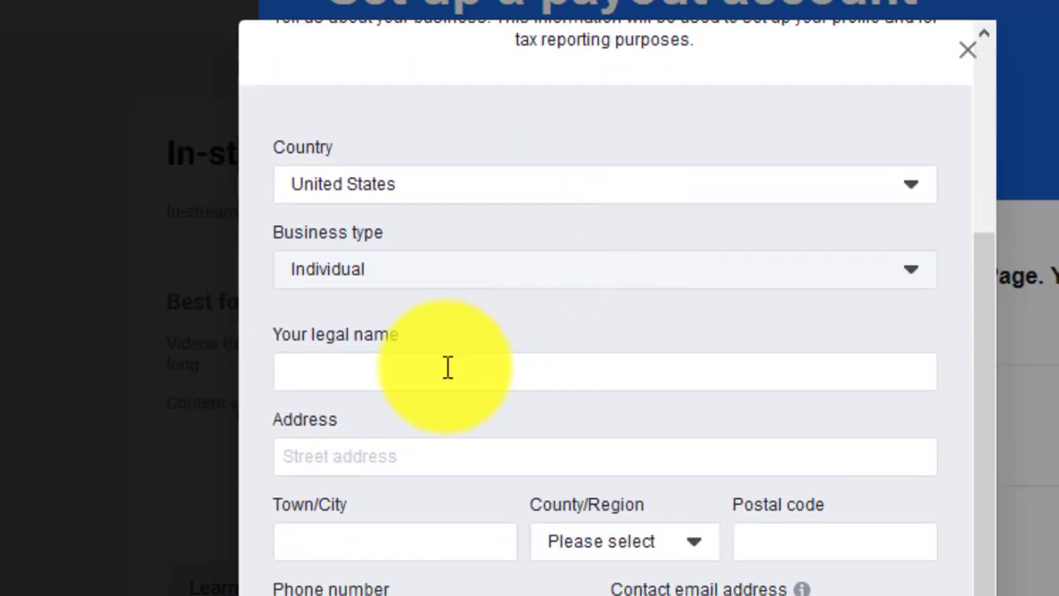
pyautogui.click(419, 365)
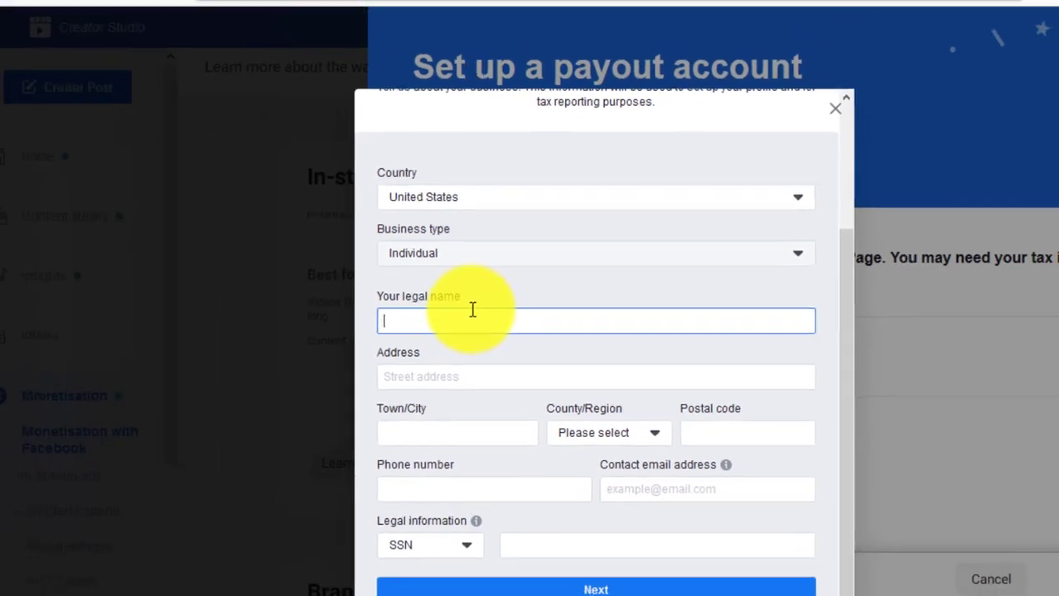
pyautogui.scroll(-1, 477, 306)
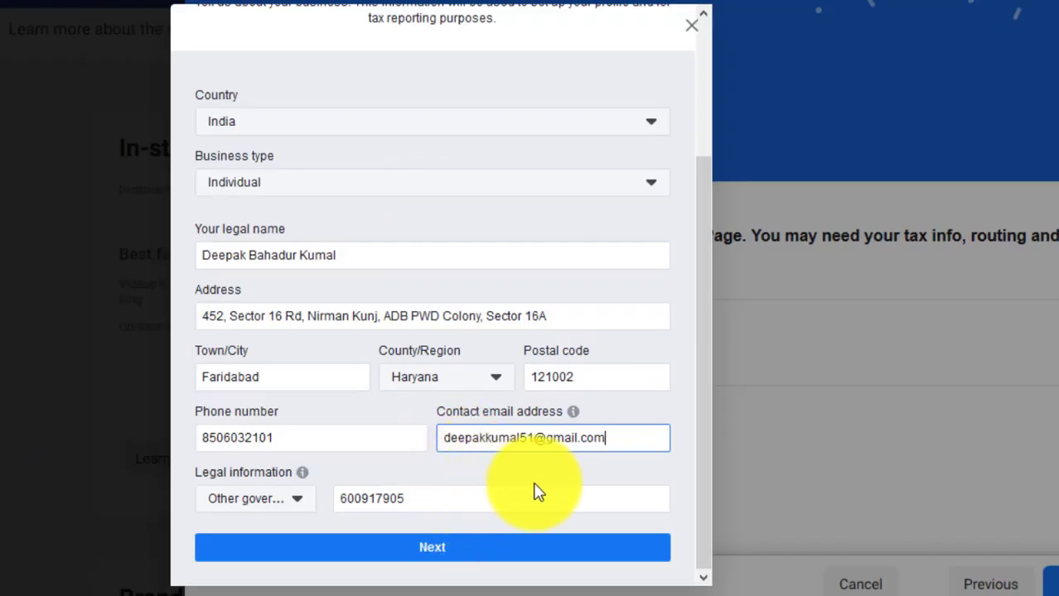
pyautogui.click(466, 552)
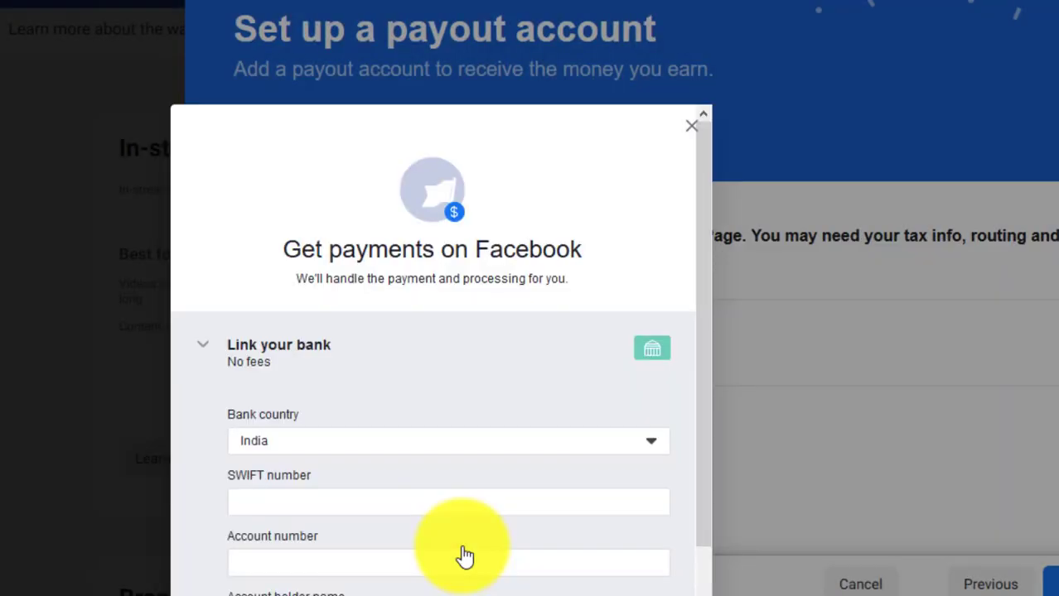
# Step: Set the bank country to United States for the linked bank account
pyautogui.scroll(-2, 426, 365)
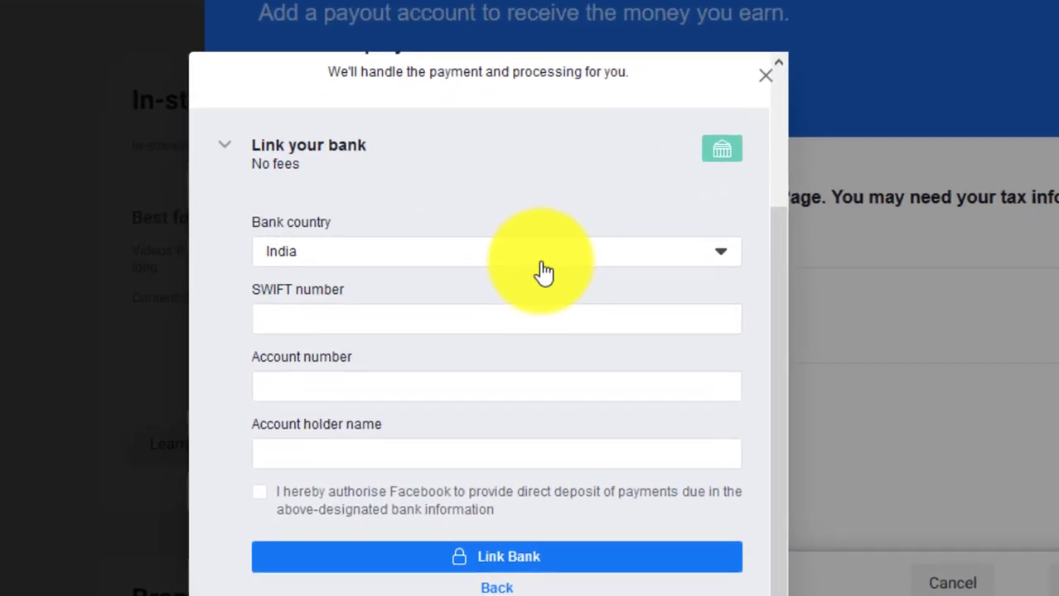
pyautogui.click(490, 292)
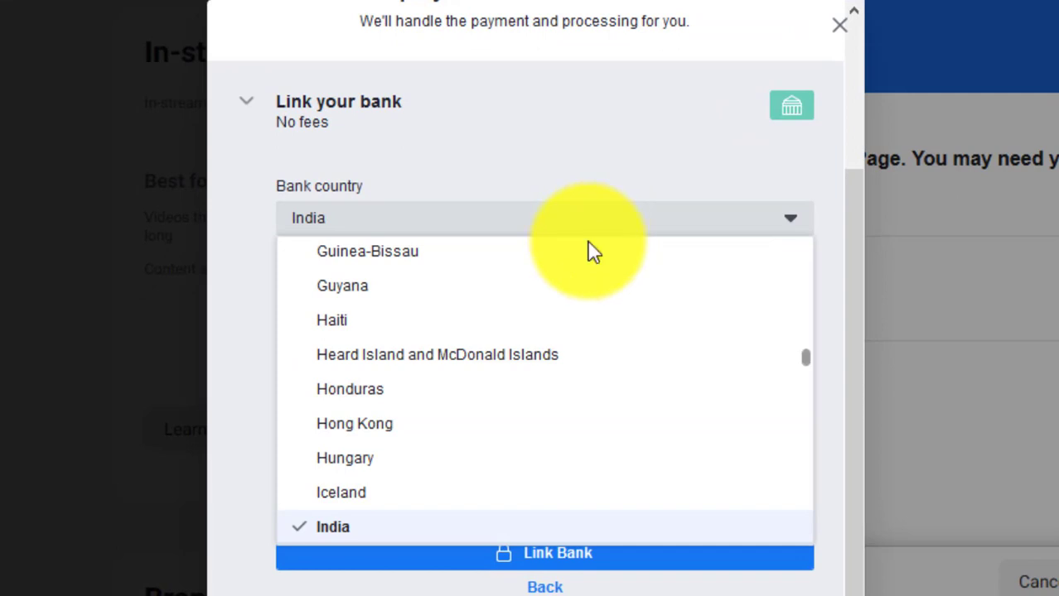
pyautogui.scroll(7, 572, 296)
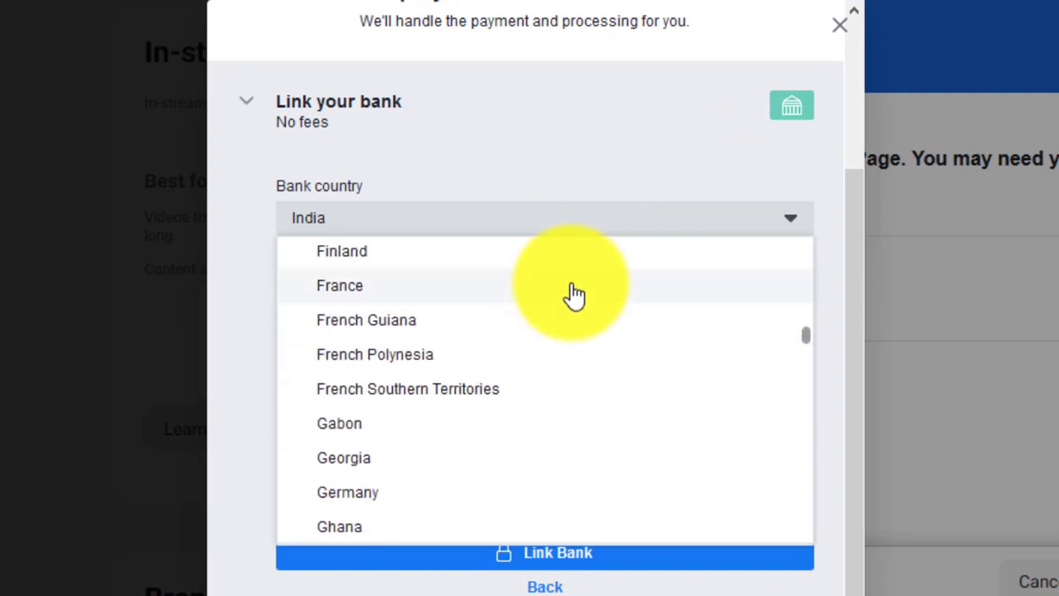
pyautogui.scroll(20, 574, 296)
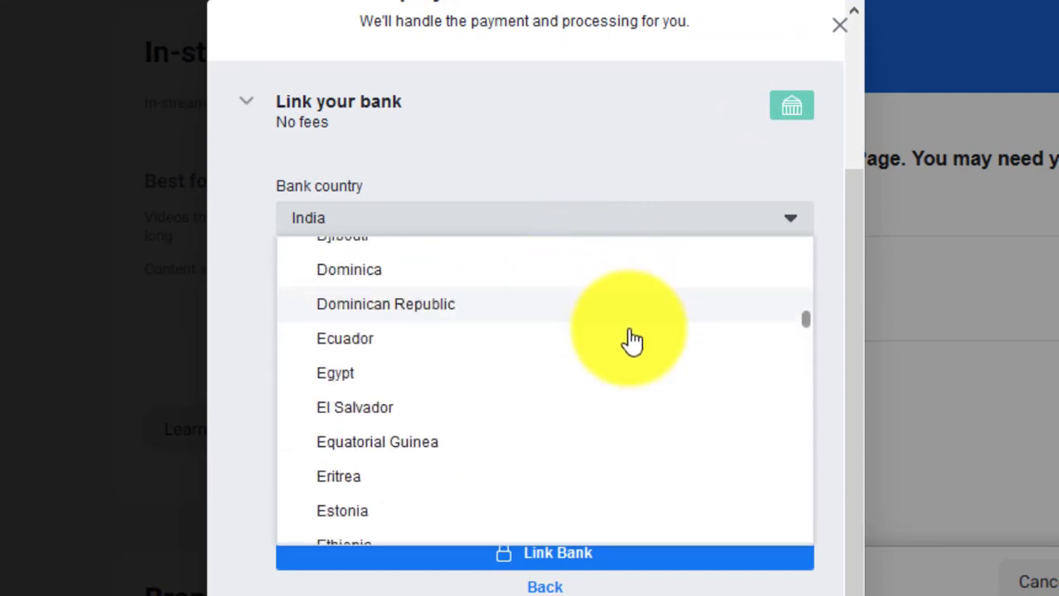
pyautogui.scroll(8, 629, 341)
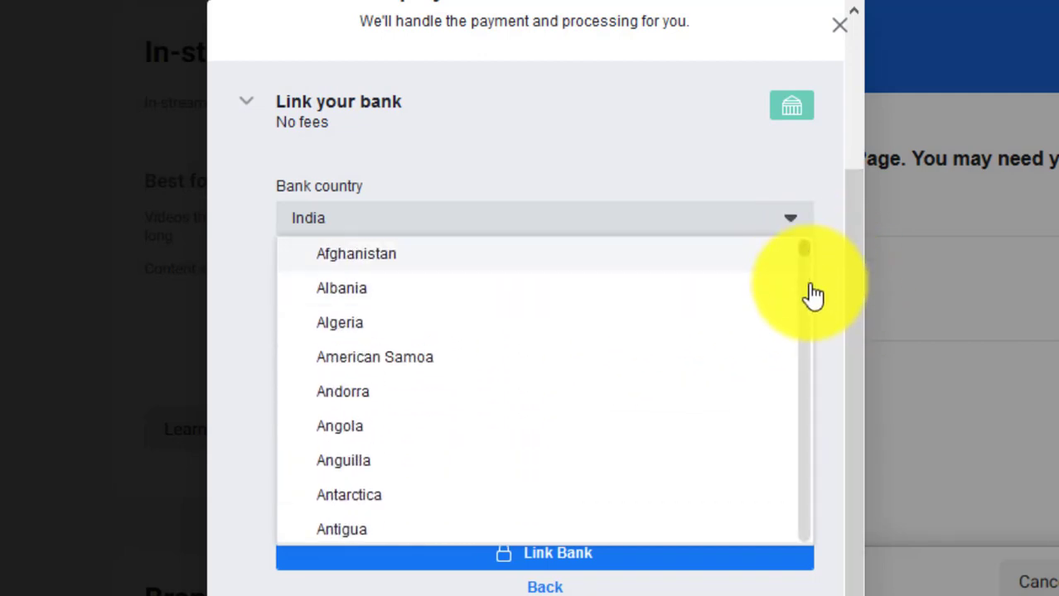
pyautogui.moveTo(812, 286); pyautogui.dragTo(809, 560)
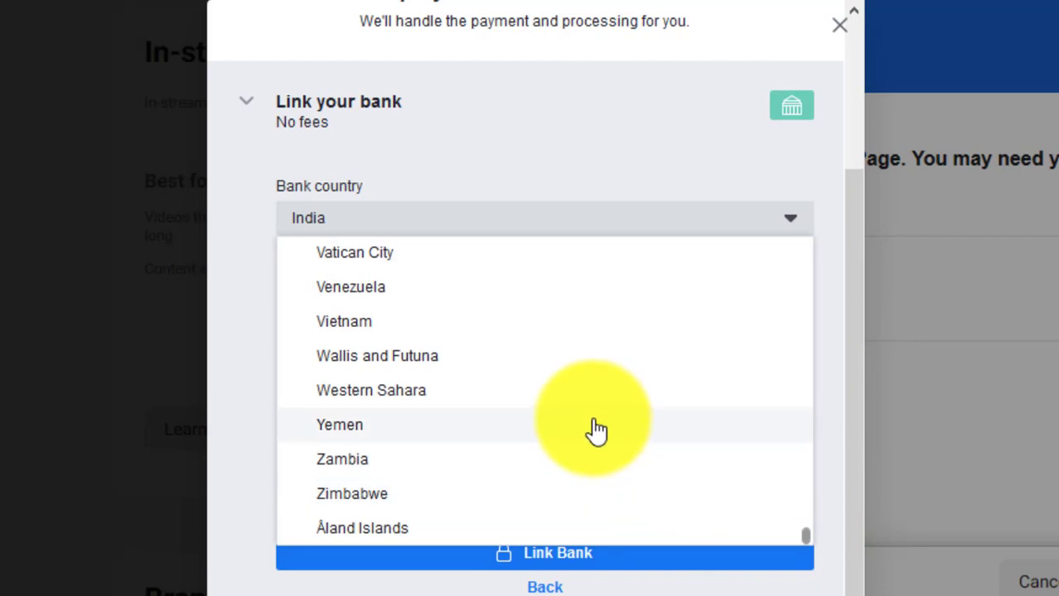
pyautogui.scroll(2, 584, 414)
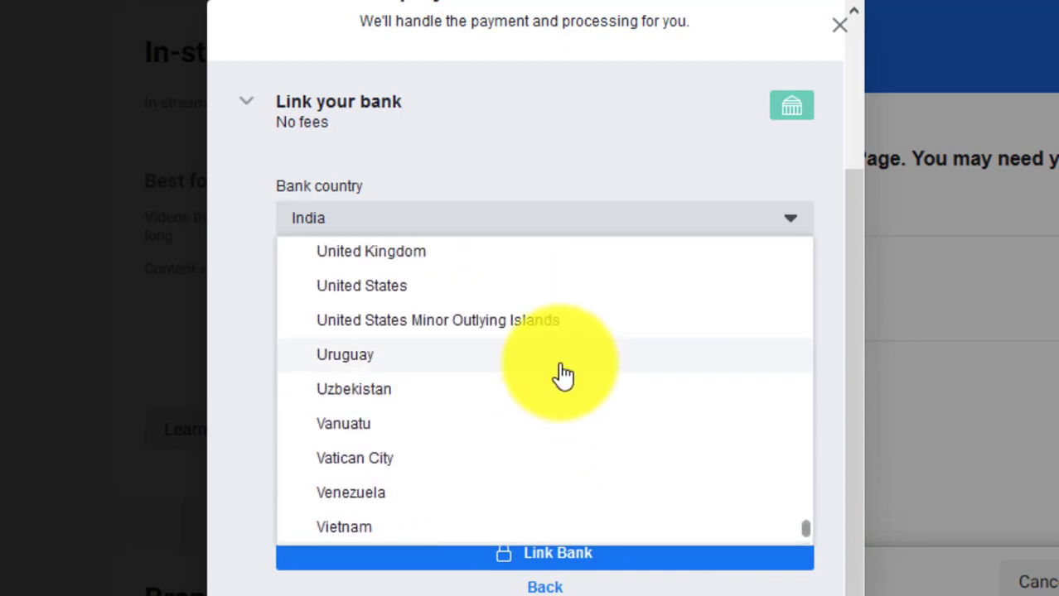
pyautogui.click(498, 290)
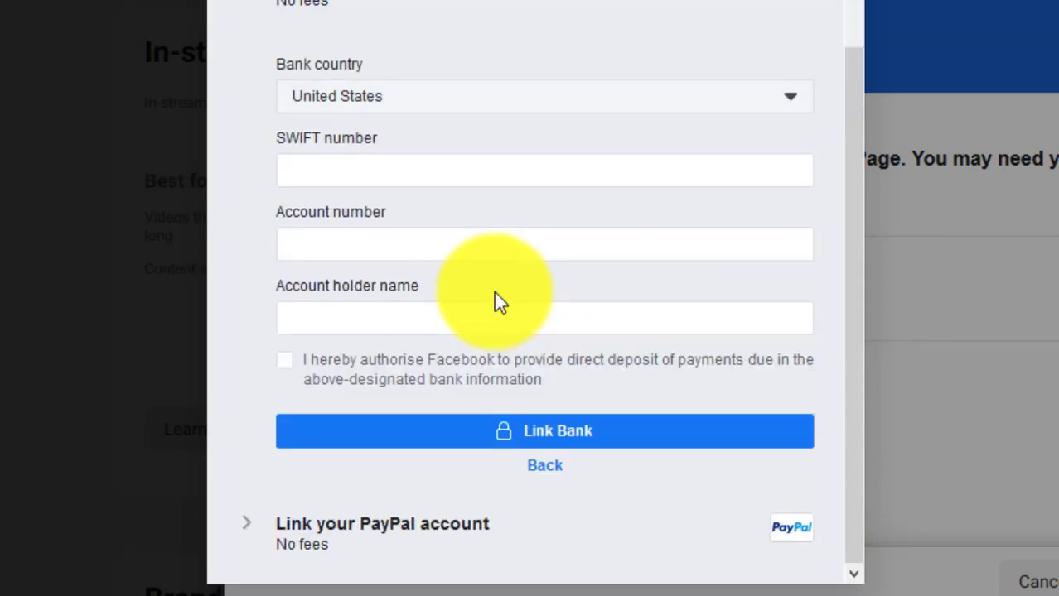
# Step: Enter SWIFT number BOFAUS6S, the account number and the account holder's name, authorise direct deposit and link the bank
pyautogui.click(395, 163)
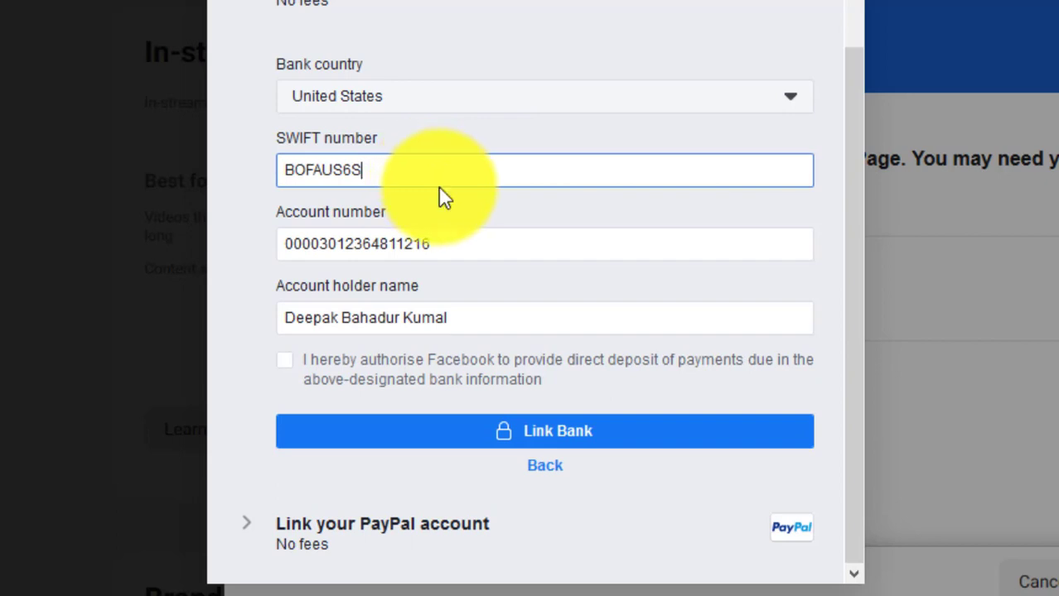
pyautogui.click(284, 369)
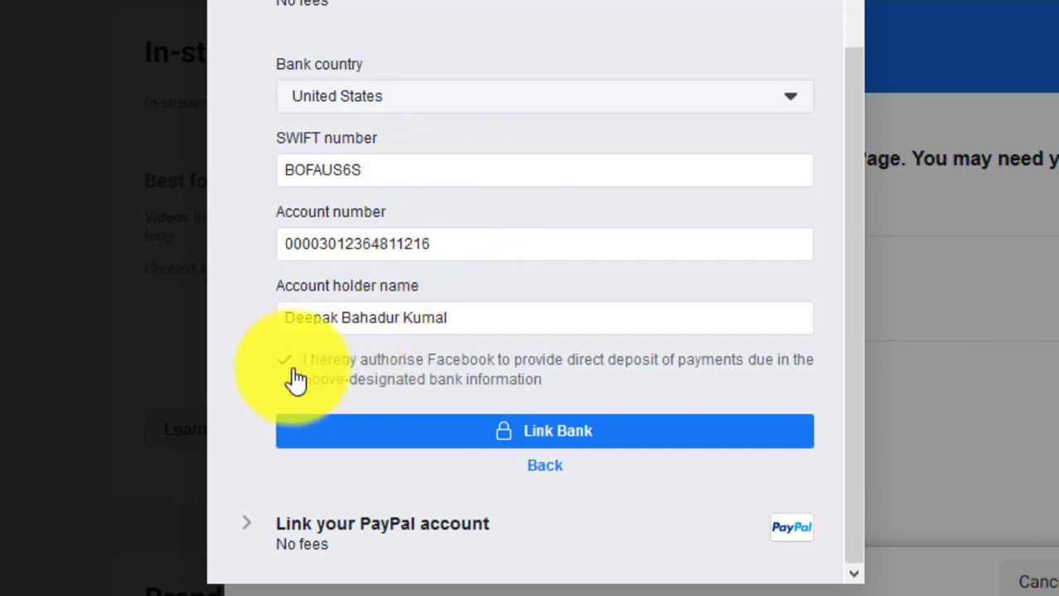
pyautogui.click(599, 435)
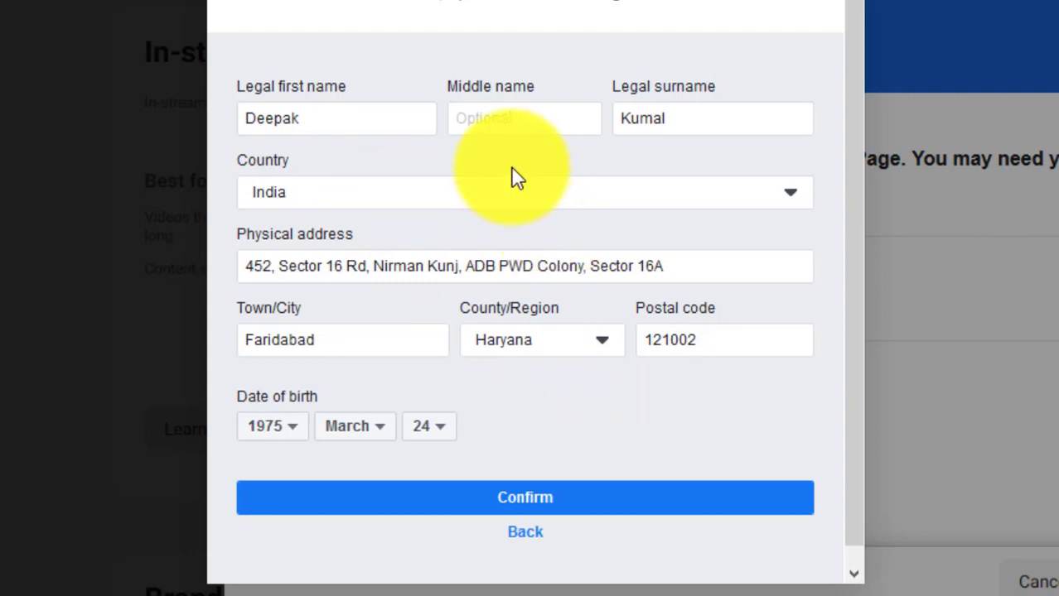
# Step: Confirm the account owner's legal name, address and date of birth, and finish connecting the payout account to the Page
pyautogui.click(540, 500)
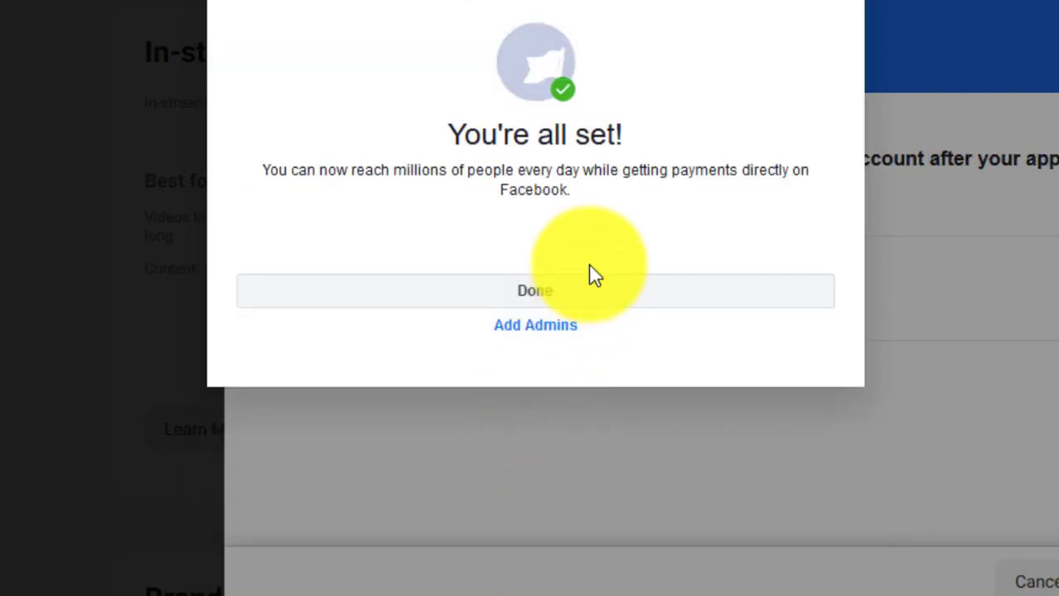
pyautogui.click(554, 300)
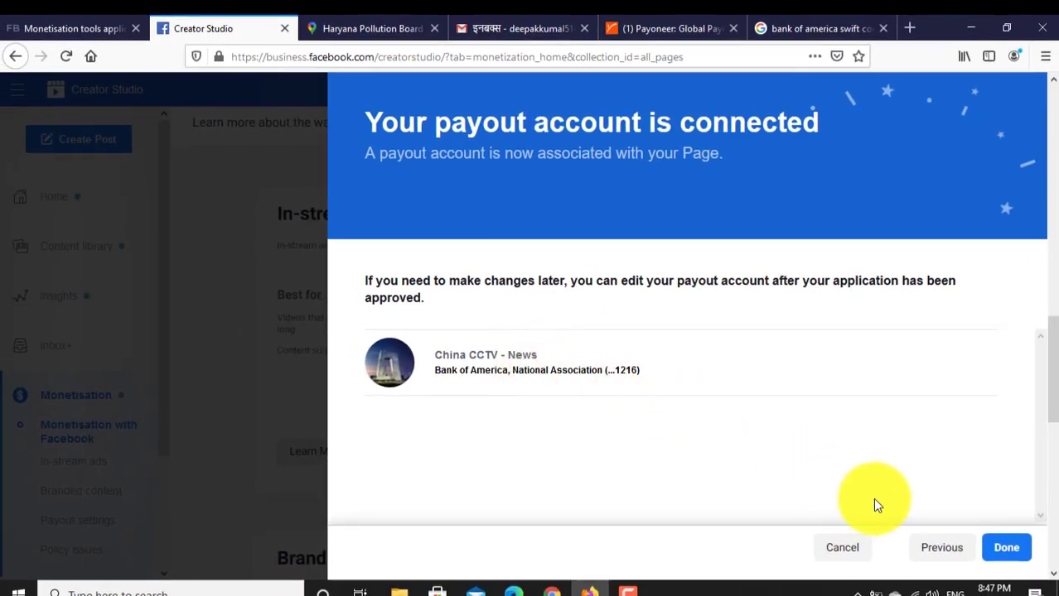
pyautogui.click(1006, 549)
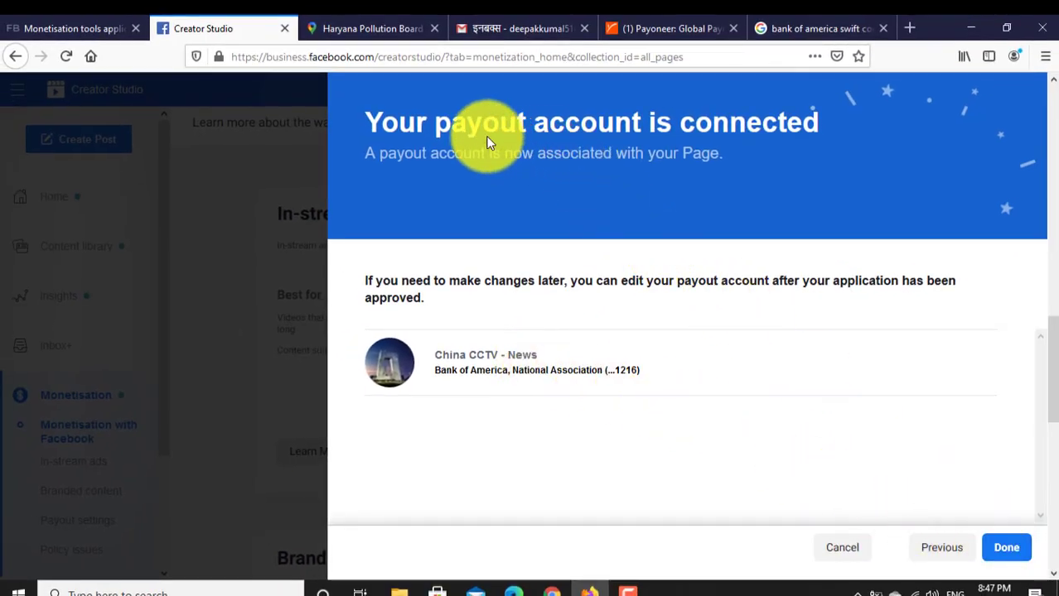
pyautogui.moveTo(361, 153); pyautogui.dragTo(719, 154)
pyautogui.moveTo(390, 281); pyautogui.dragTo(952, 283)
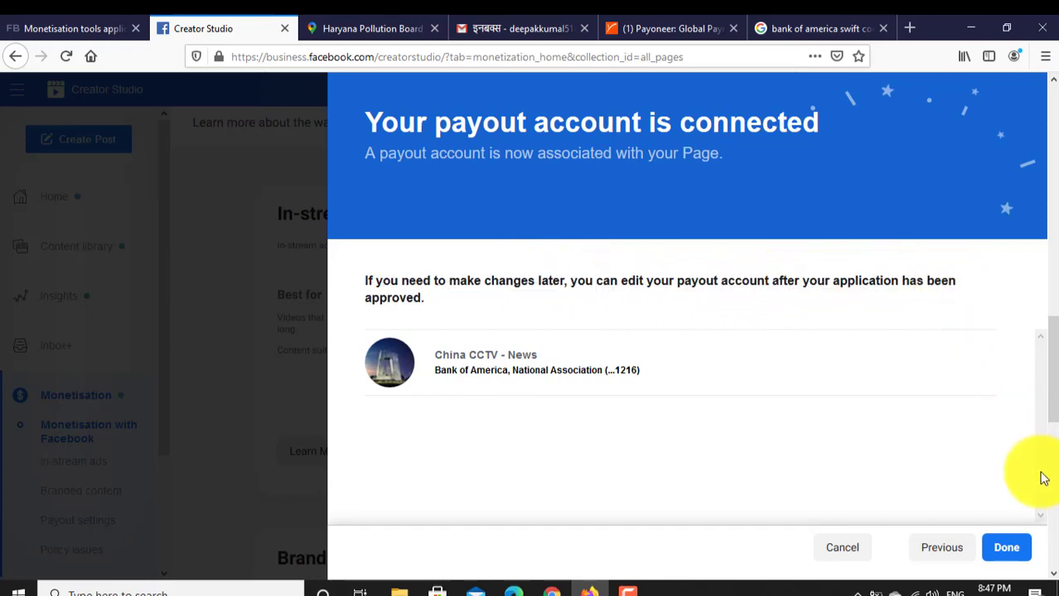
pyautogui.click(1009, 550)
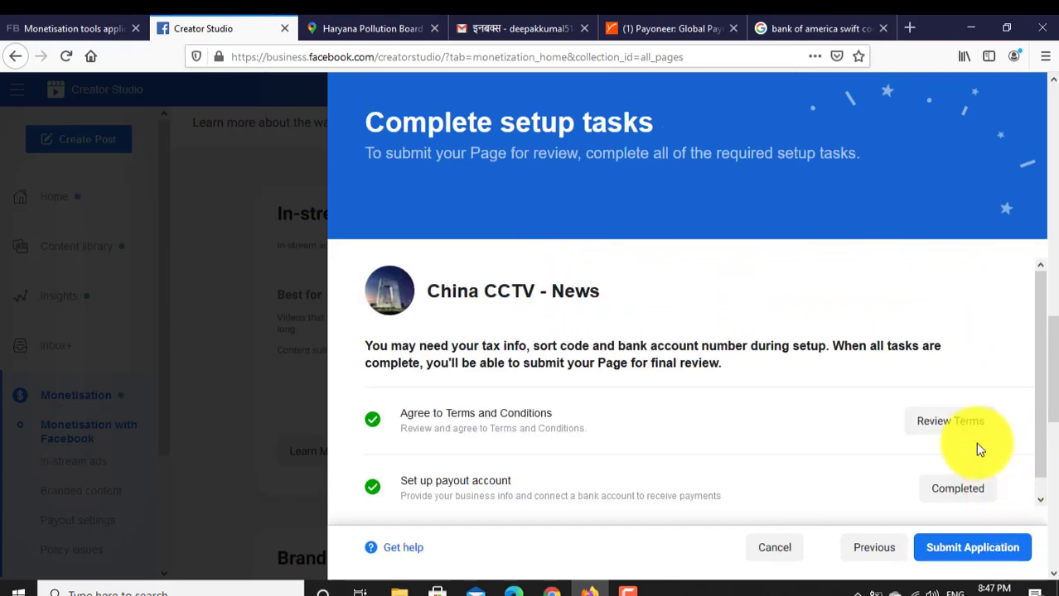
pyautogui.scroll(-1, 873, 377)
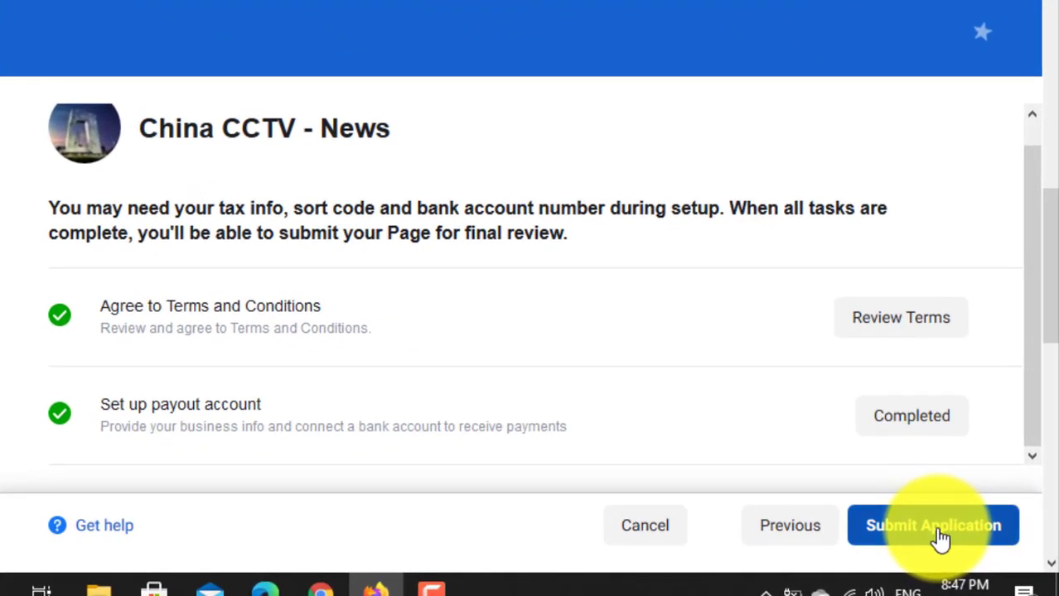
# Step: Submit the China CCTV - News Page's application for paid online events and proceed to event creation
pyautogui.click(940, 537)
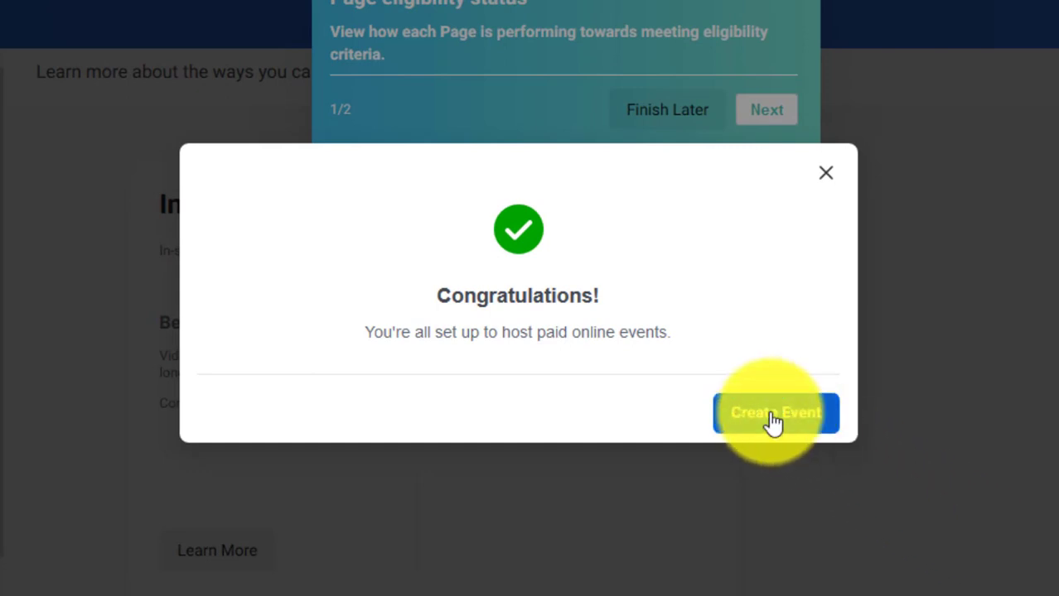
pyautogui.moveTo(374, 331); pyautogui.dragTo(681, 332)
pyautogui.click(704, 327)
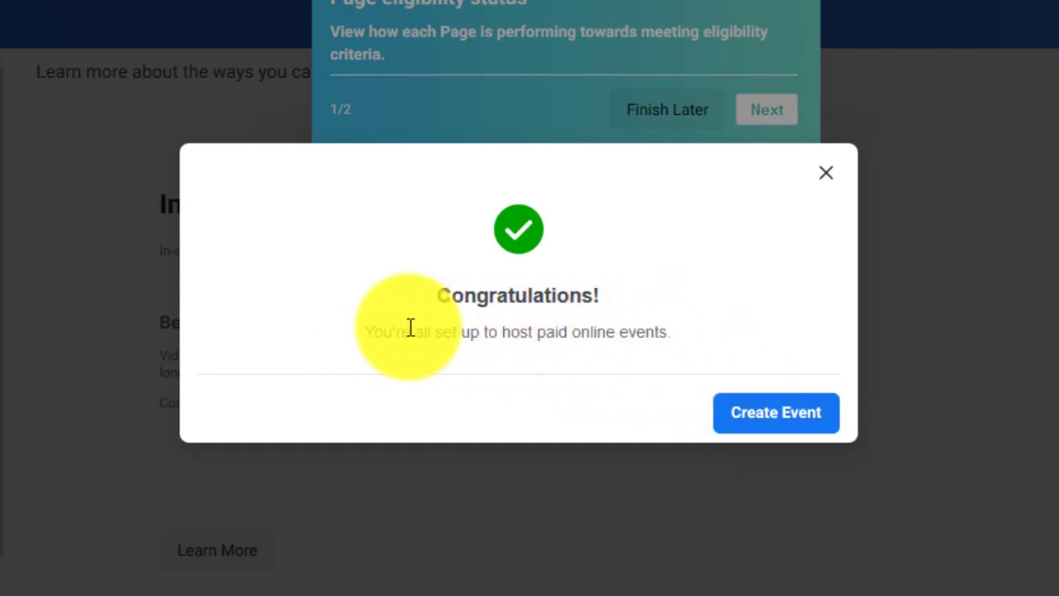
pyautogui.moveTo(410, 328); pyautogui.dragTo(690, 336)
pyautogui.click(690, 335)
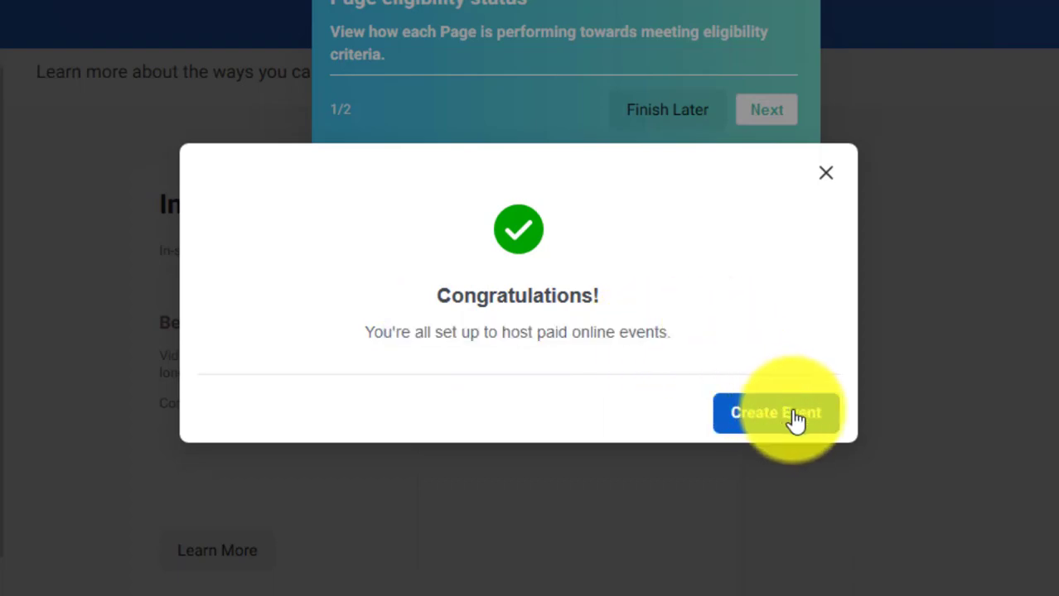
pyautogui.click(776, 414)
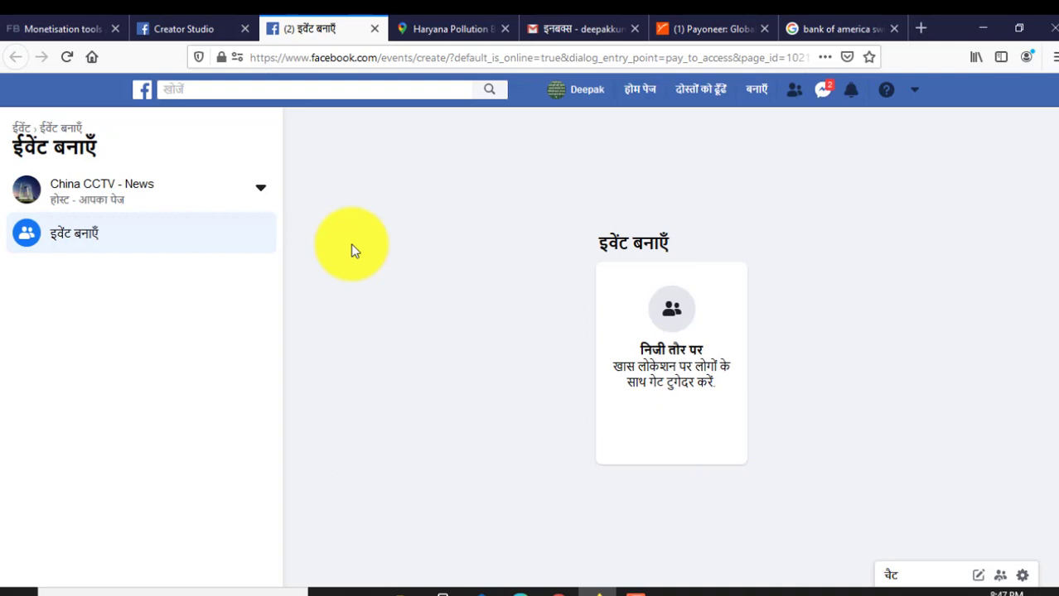
pyautogui.click(199, 22)
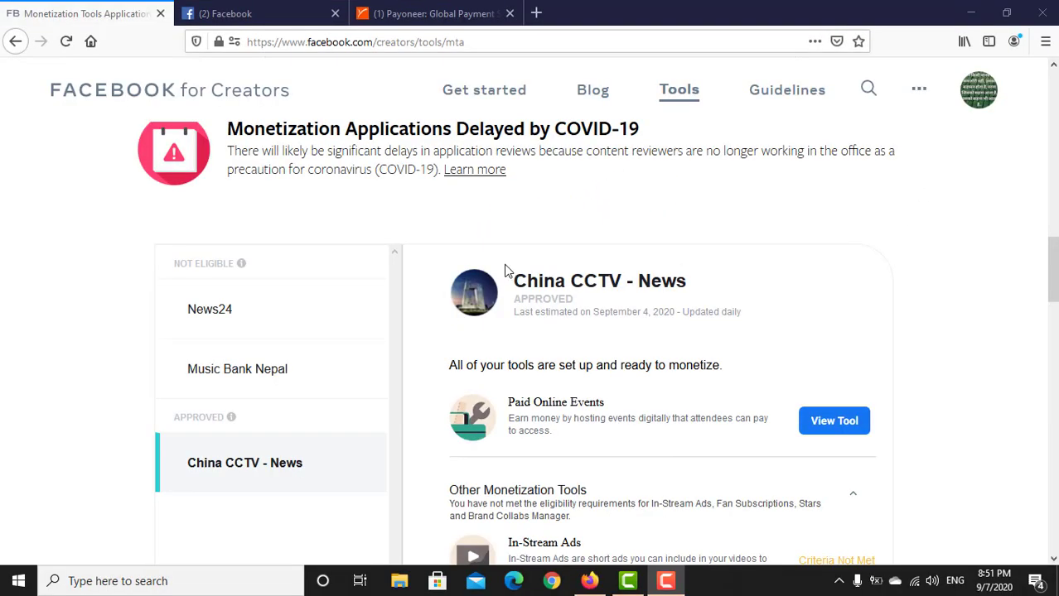
# Step: Review the approval status and available monetization tools of China CCTV - News, and view its Paid Online Events tool
pyautogui.moveTo(508, 277); pyautogui.dragTo(710, 290)
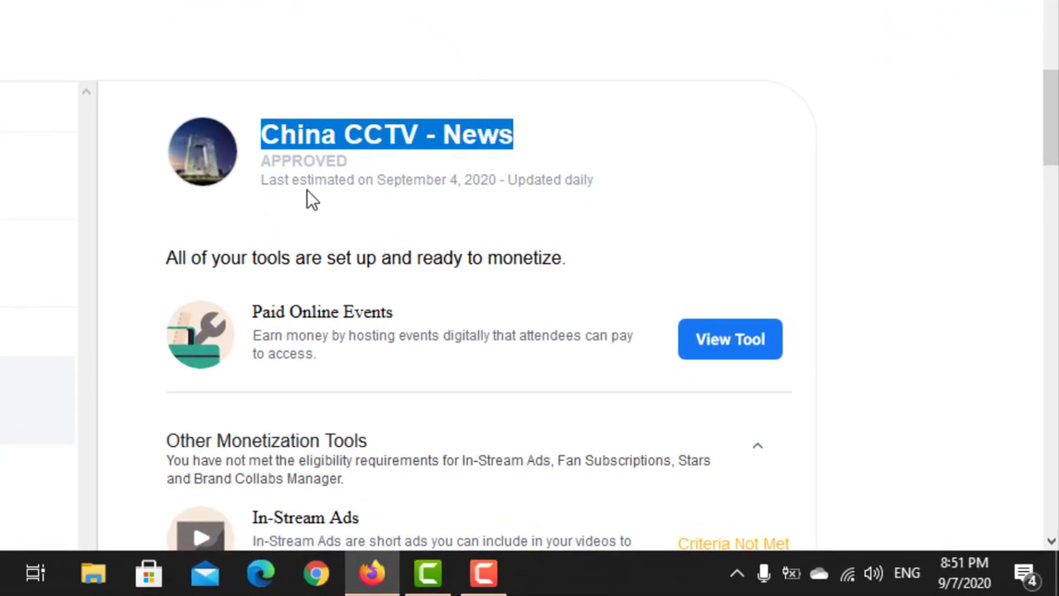
pyautogui.moveTo(307, 192); pyautogui.dragTo(574, 185)
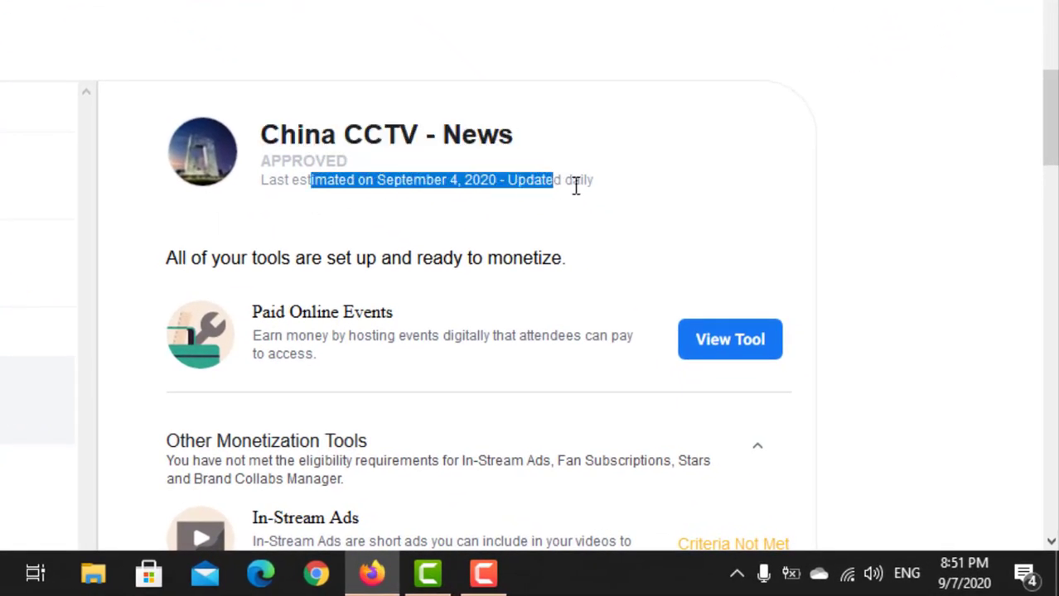
pyautogui.click(624, 170)
pyautogui.scroll(-2, 322, 255)
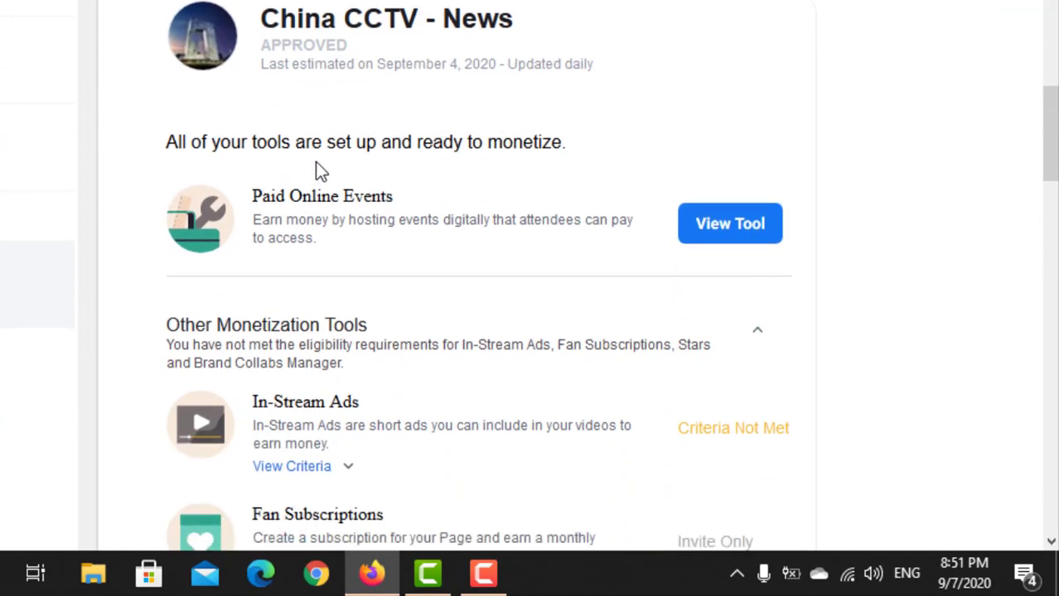
pyautogui.tripleClick(290, 199)
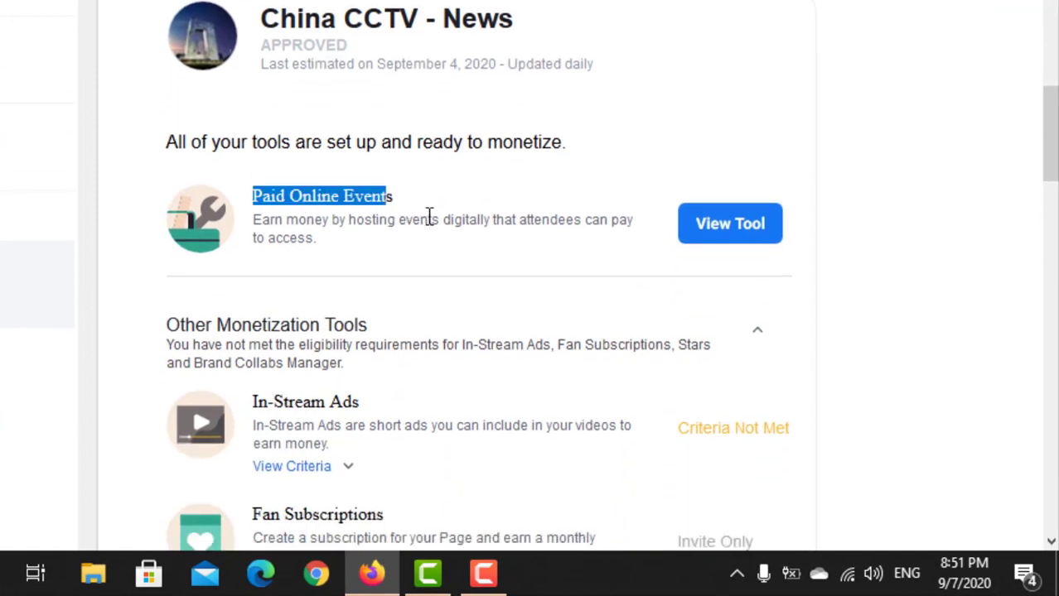
pyautogui.click(404, 224)
pyautogui.click(508, 224)
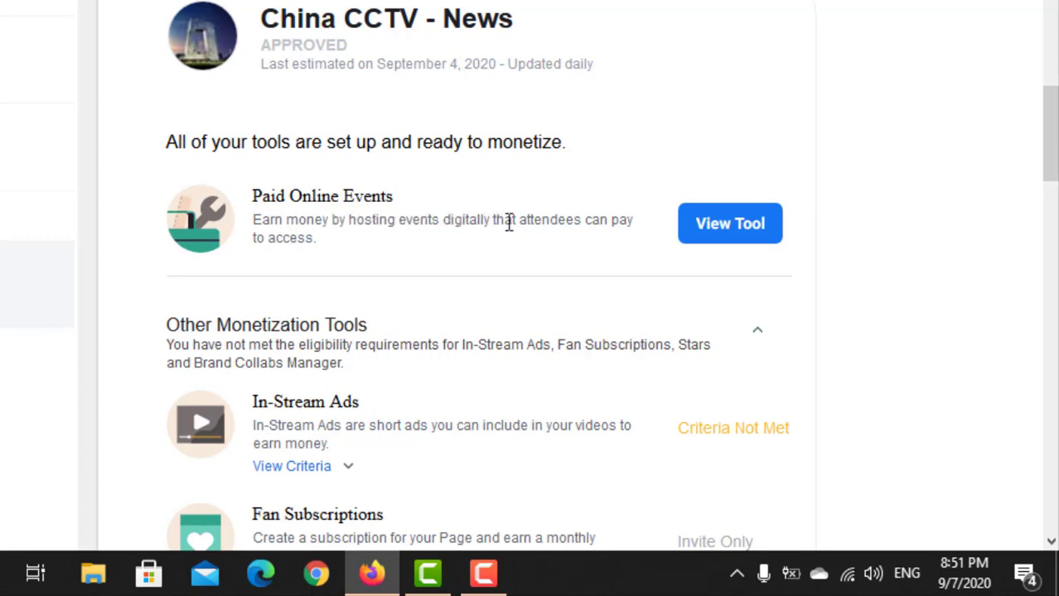
pyautogui.click(755, 241)
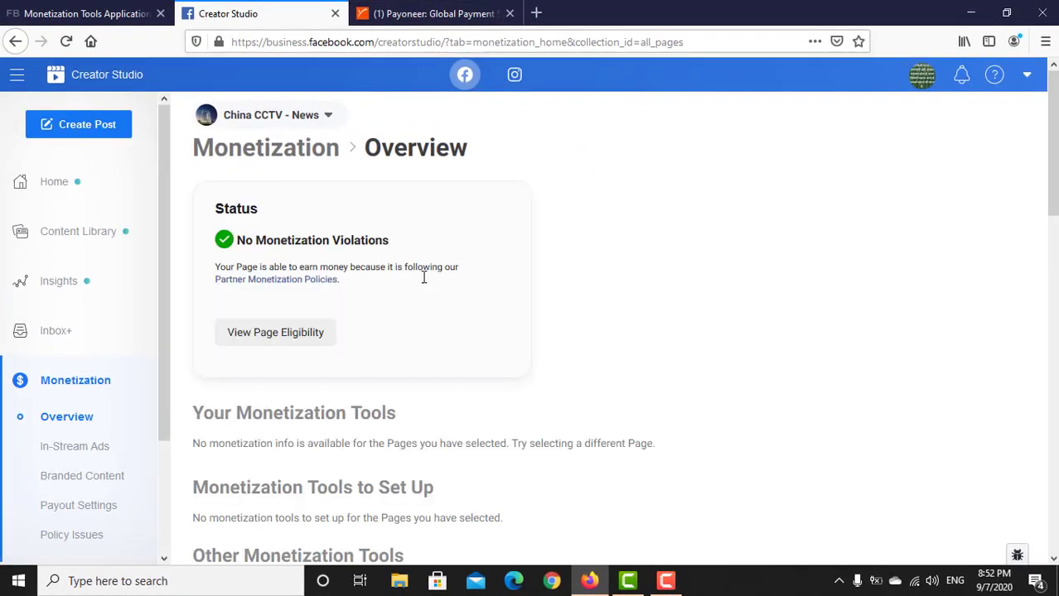
# Step: Look through the monetization overview and check the eligibility details of China CCTV - News
pyautogui.scroll(-2, 326, 287)
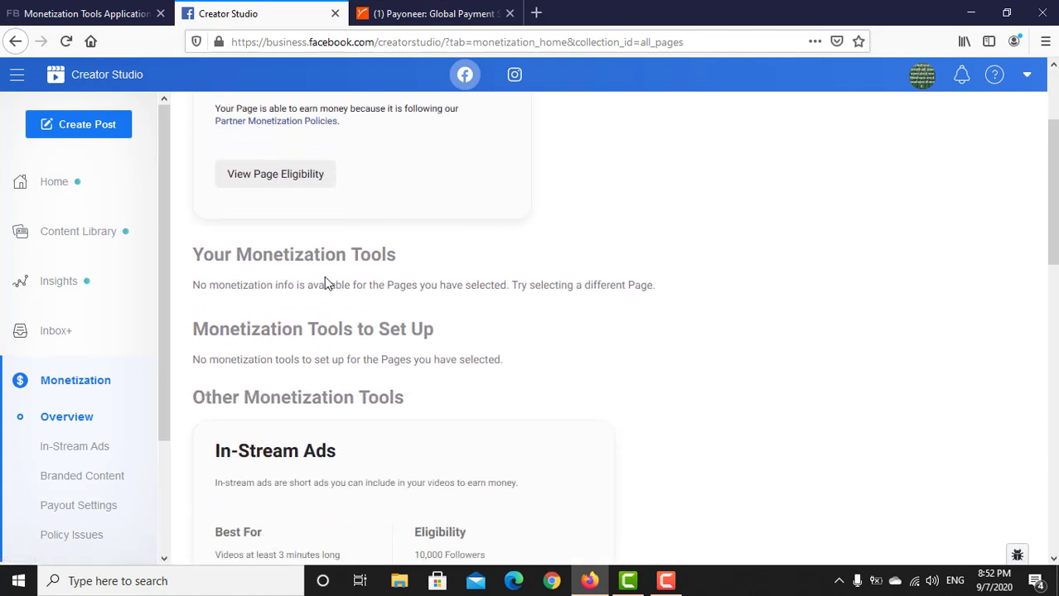
pyautogui.scroll(-5, 326, 282)
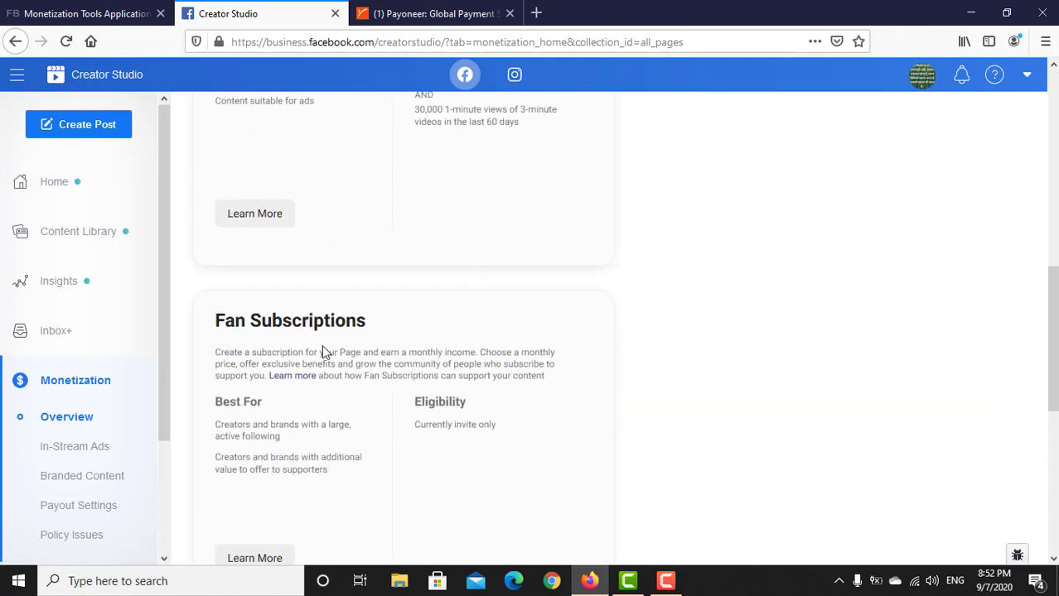
pyautogui.scroll(-6, 323, 351)
pyautogui.scroll(5, 360, 310)
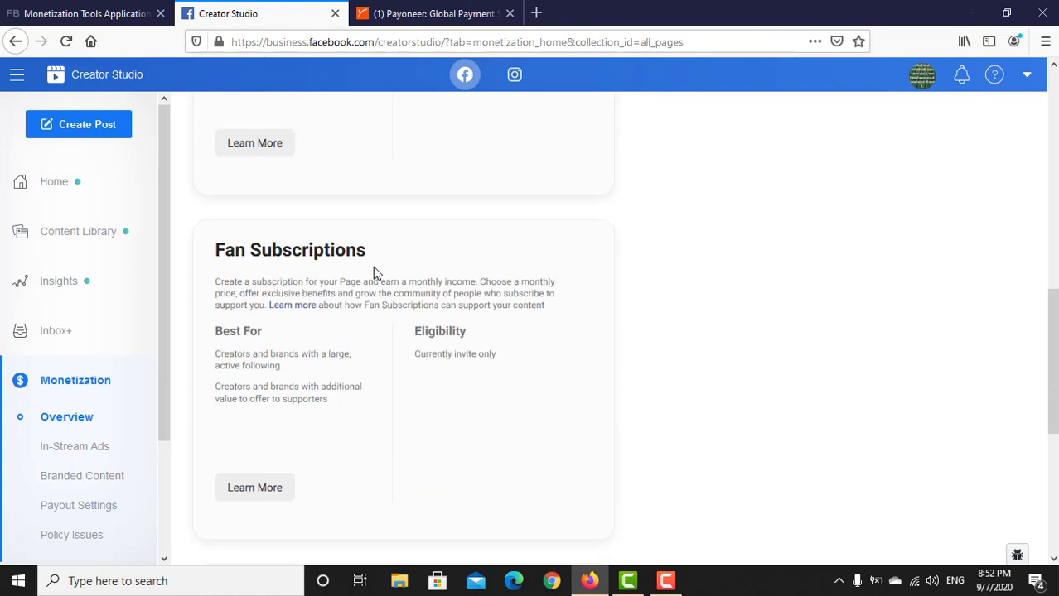
pyautogui.scroll(10, 371, 261)
pyautogui.click(262, 336)
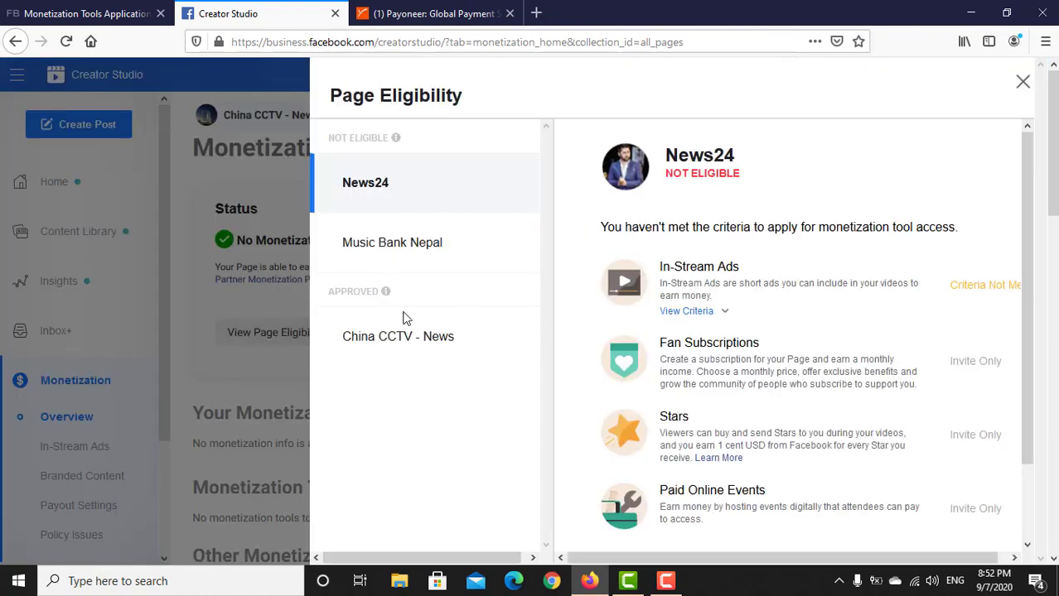
pyautogui.click(395, 337)
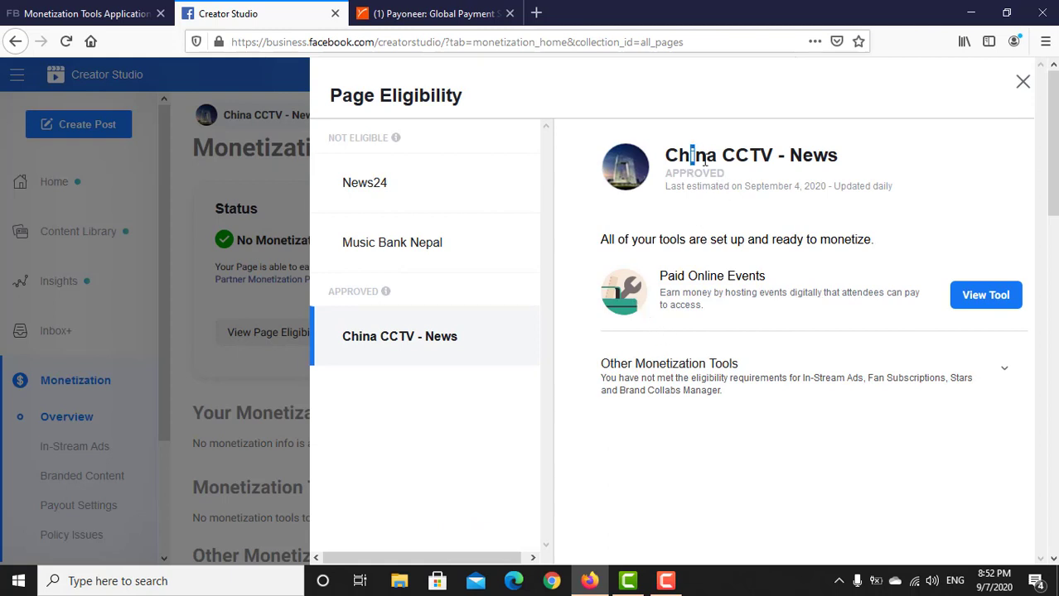
pyautogui.click(839, 211)
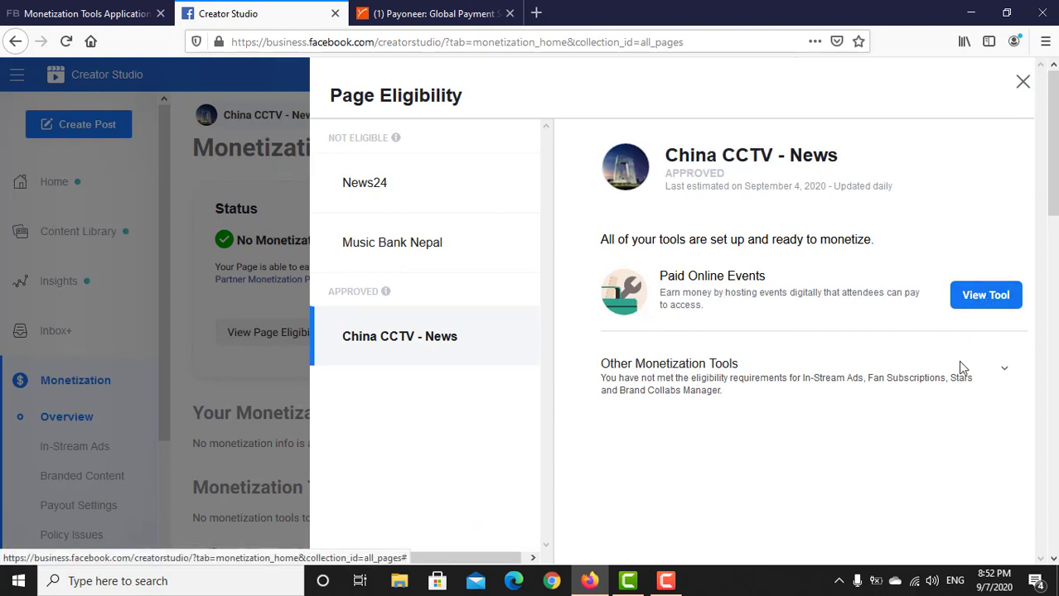
# Step: Open event creation from the Page's Paid Online Events tool and close Creator Studio
pyautogui.click(1006, 371)
pyautogui.click(1006, 370)
pyautogui.click(983, 296)
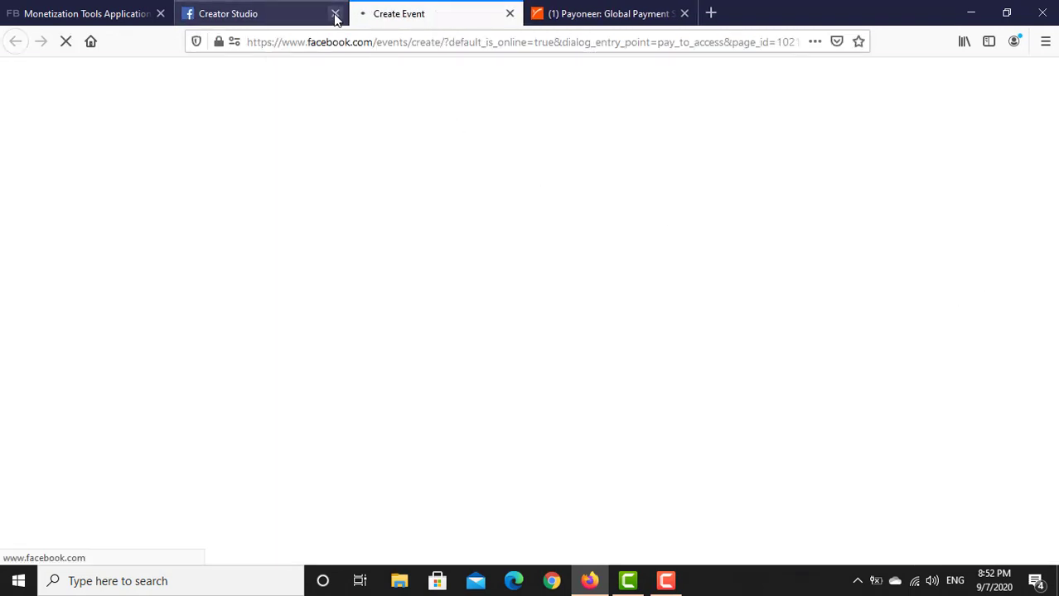
pyautogui.click(334, 13)
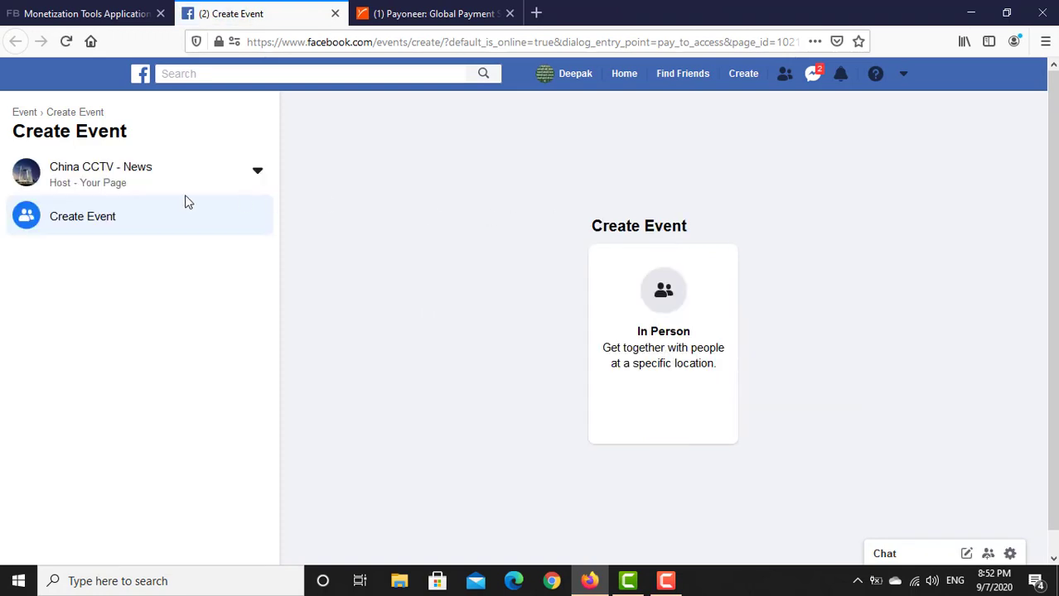
# Step: Keep China CCTV - News as the event host and name the event DANCE PARTY
pyautogui.click(256, 176)
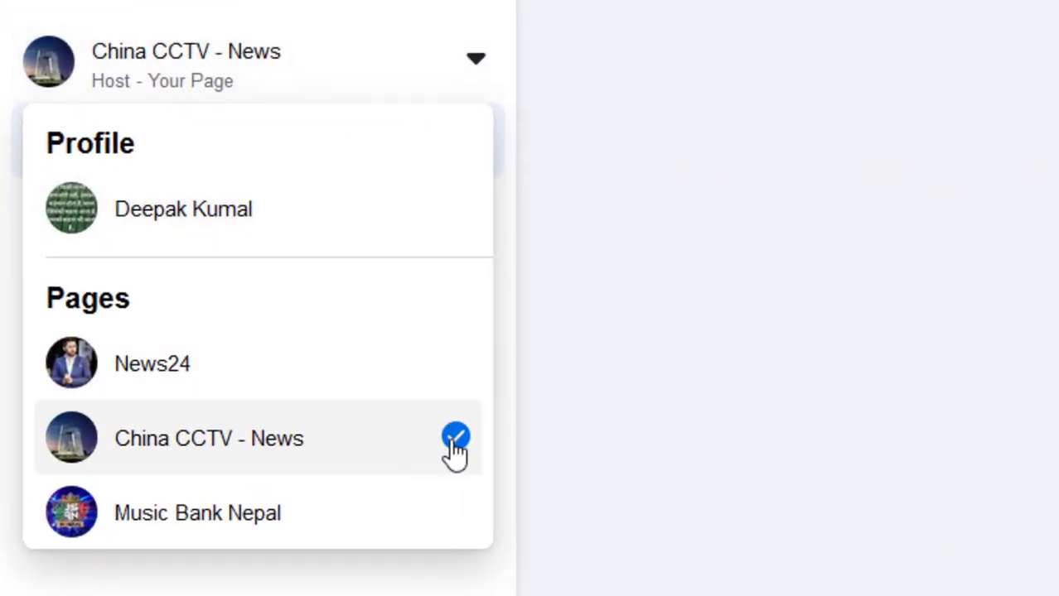
pyautogui.click(469, 62)
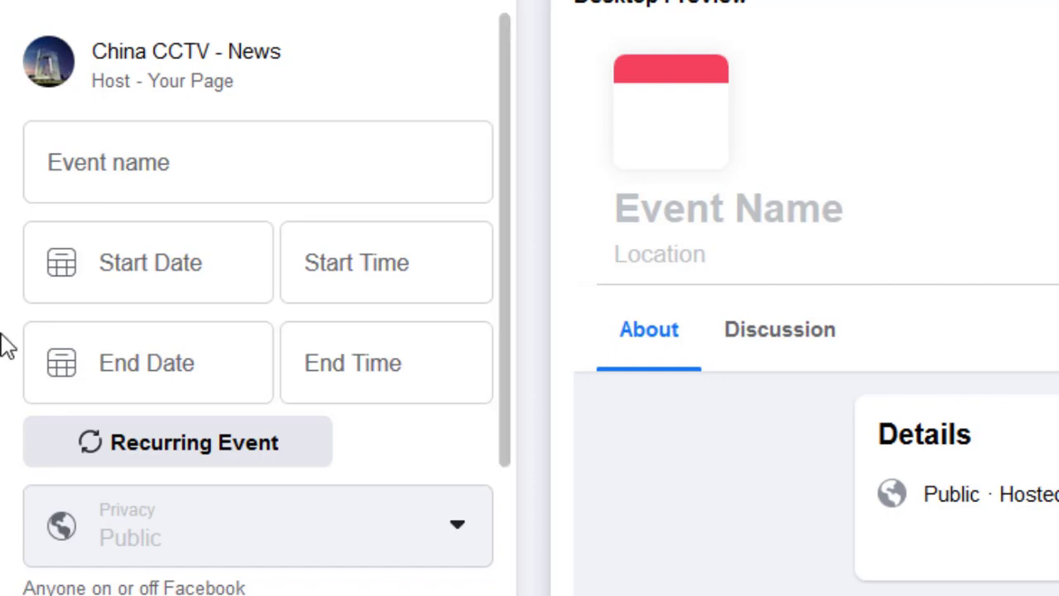
pyautogui.click(111, 160)
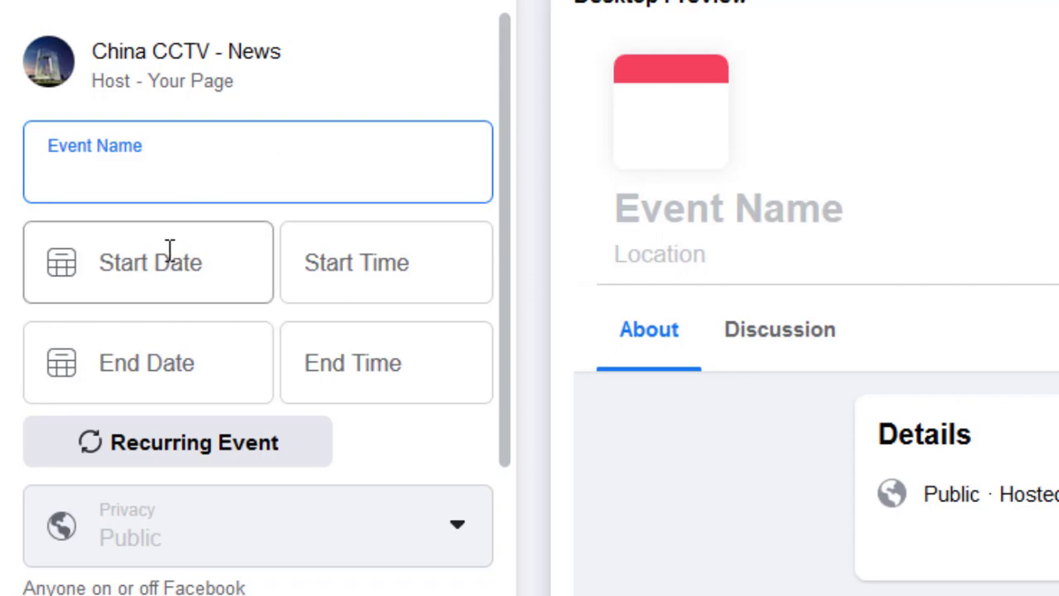
pyautogui.write('PA')
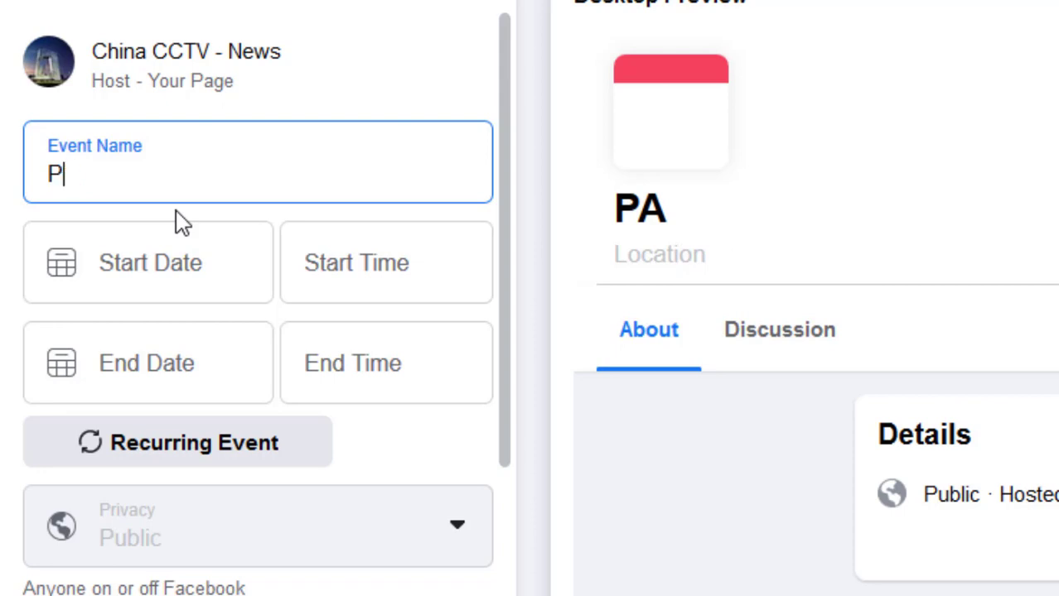
pyautogui.press('BackSpace')
pyautogui.write('DANCE PAR')
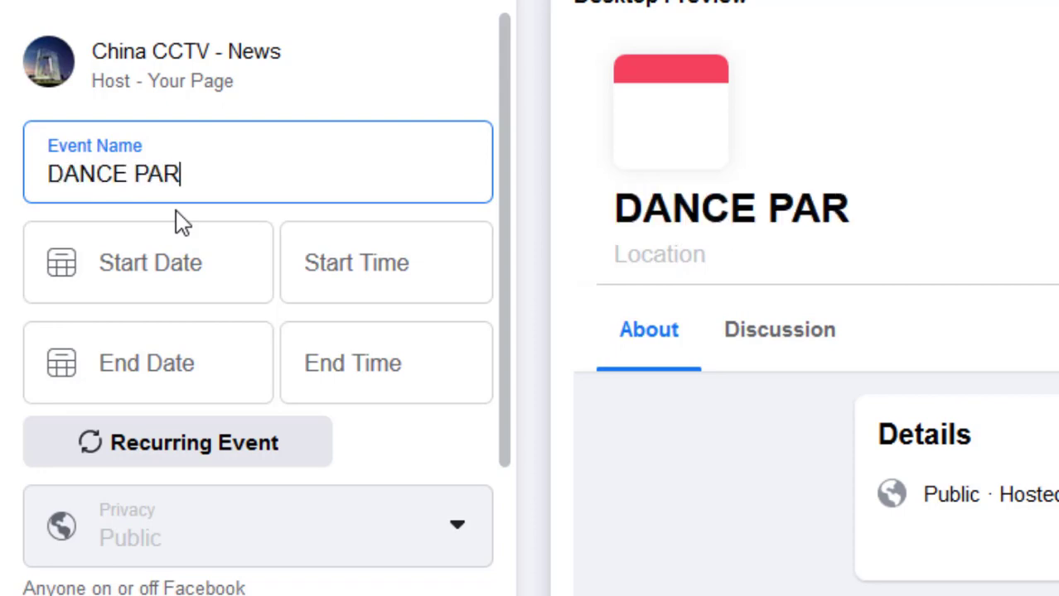
pyautogui.write('TY')
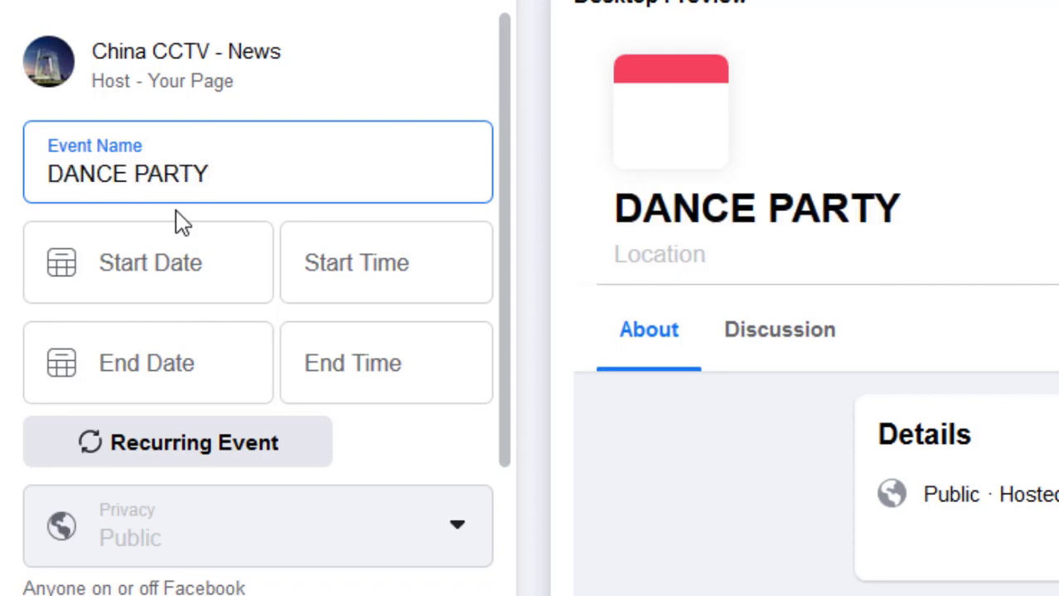
# Step: Set the event's start date to Sep 18, 2020 and its end date to Sep 20, 2020
pyautogui.click(154, 274)
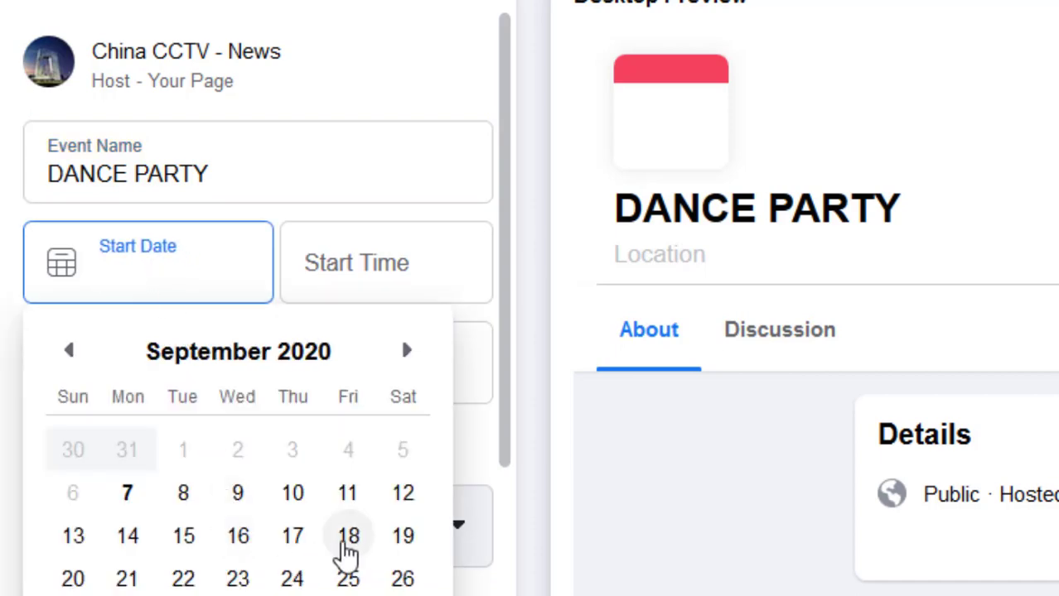
pyautogui.click(346, 538)
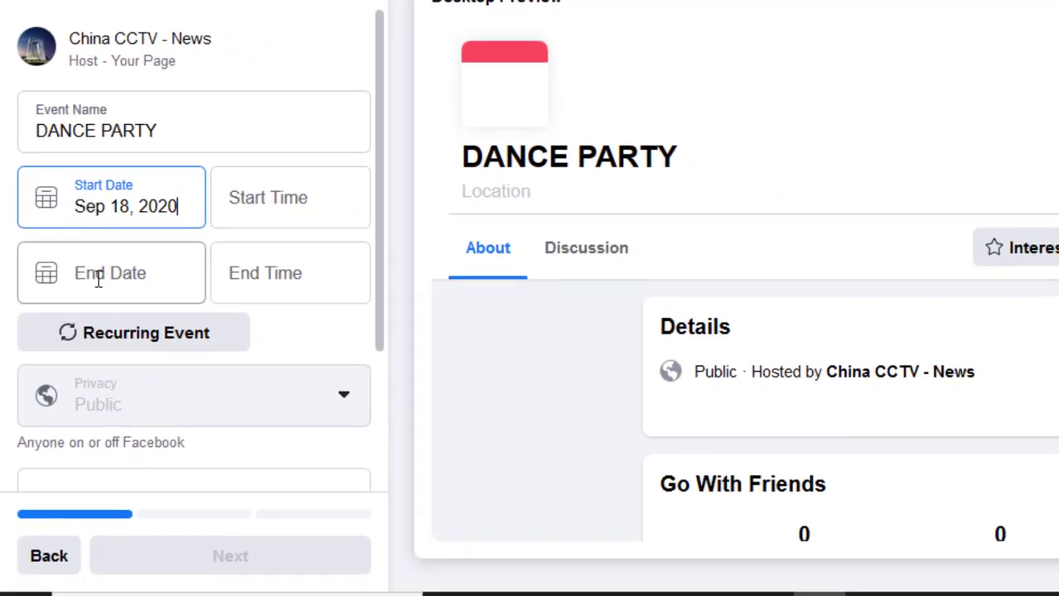
pyautogui.click(124, 354)
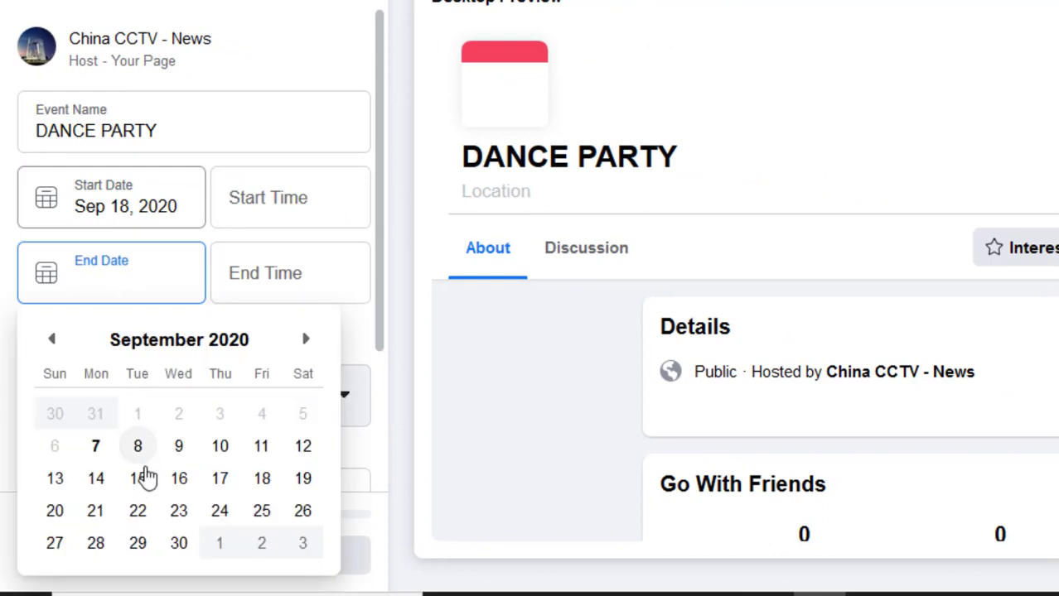
pyautogui.click(178, 542)
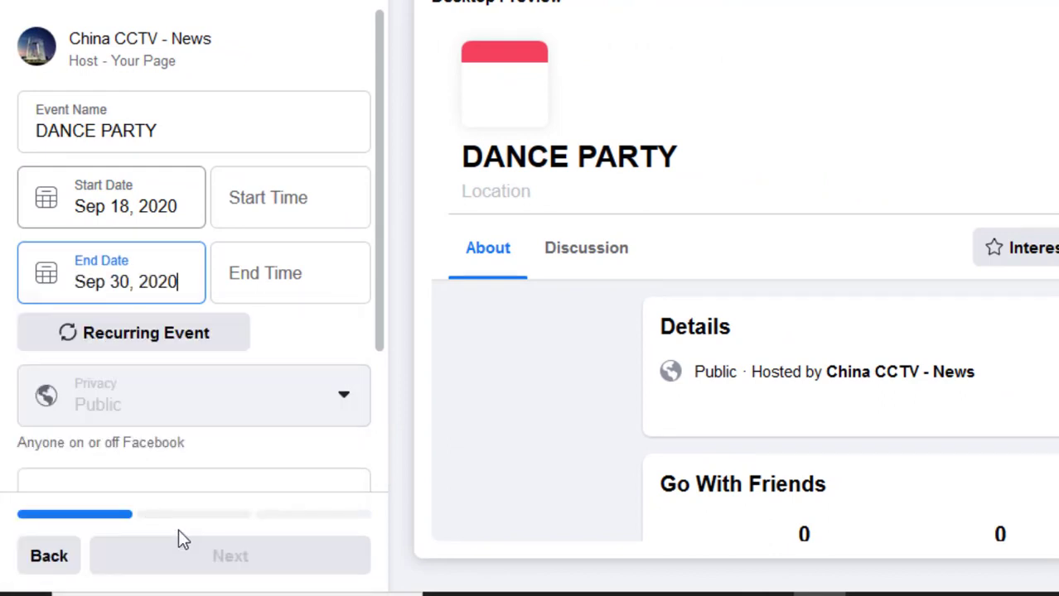
pyautogui.click(168, 282)
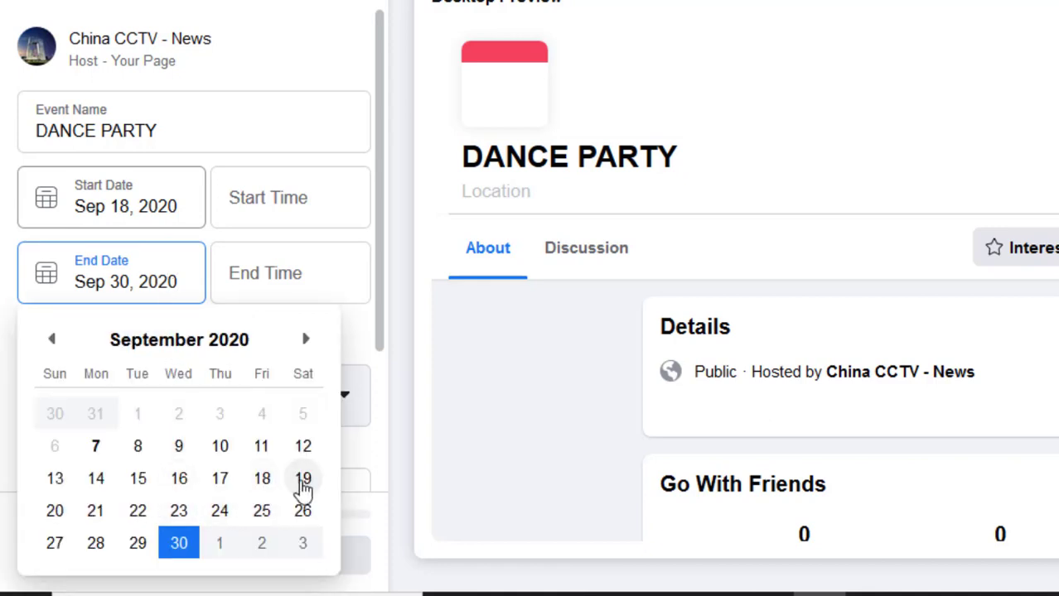
pyautogui.click(303, 484)
pyautogui.click(177, 289)
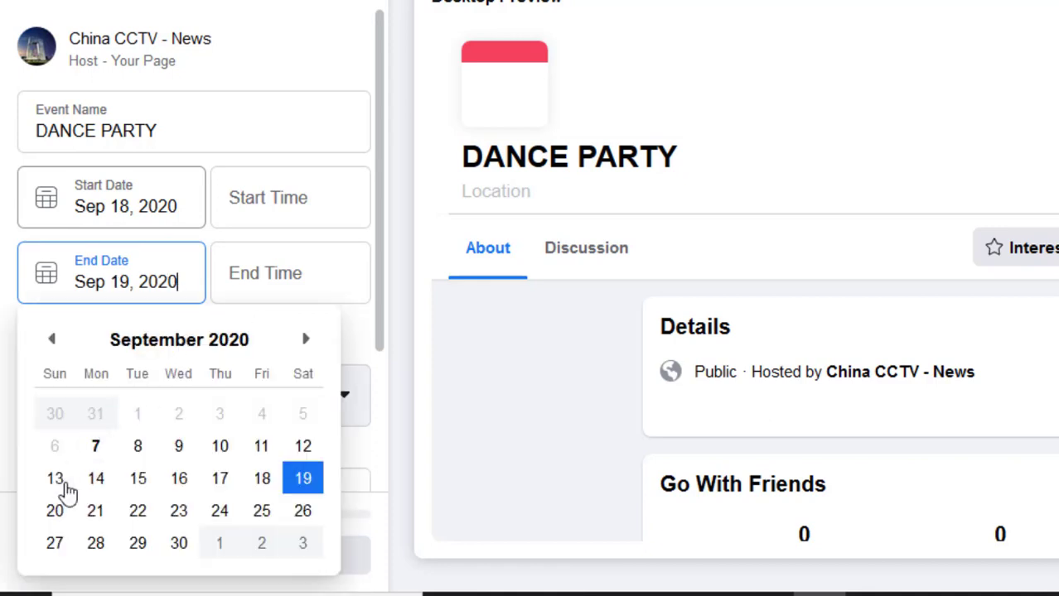
pyautogui.click(55, 514)
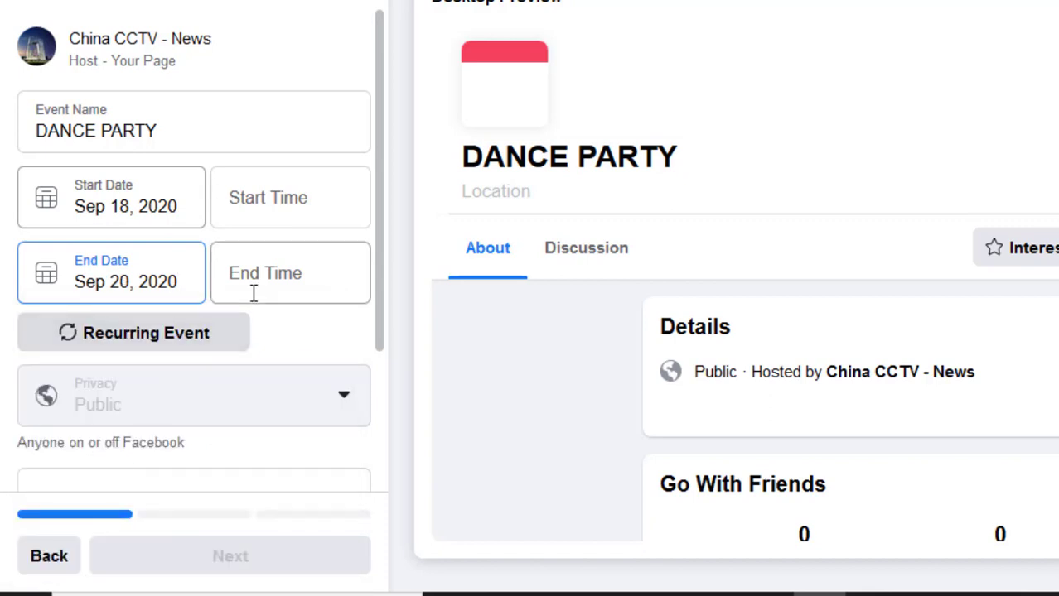
# Step: Turn the event into a daily recurring one, set its end time to 5:00 PM and save the schedule
pyautogui.click(159, 342)
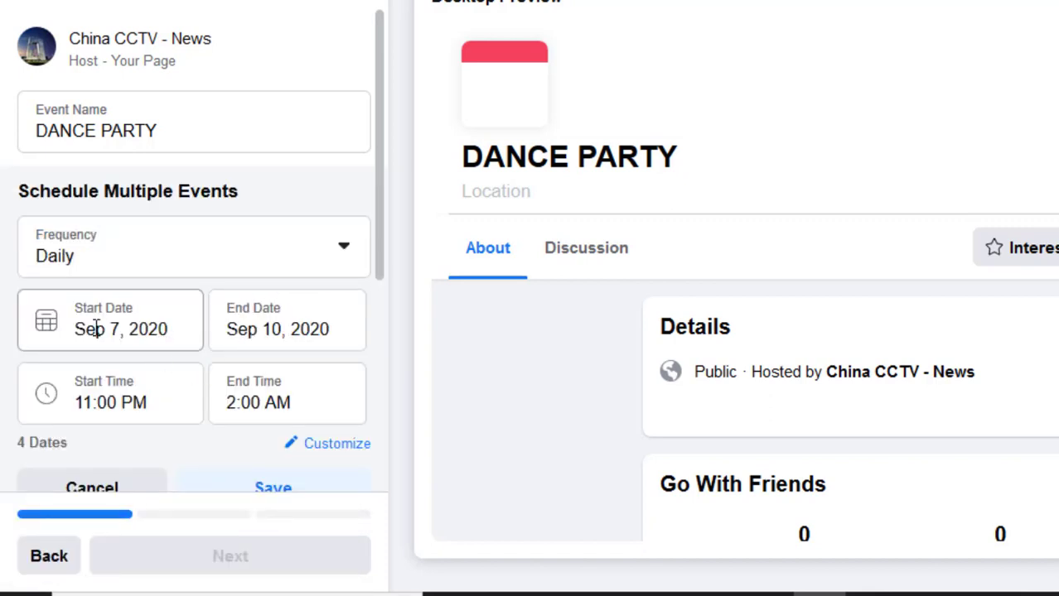
pyautogui.click(111, 411)
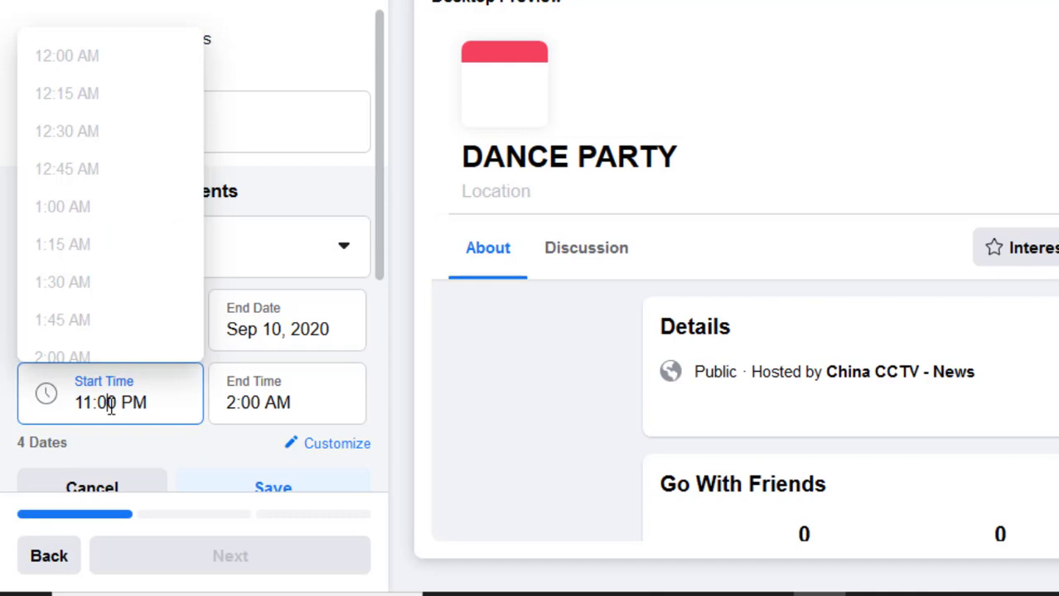
pyautogui.click(273, 404)
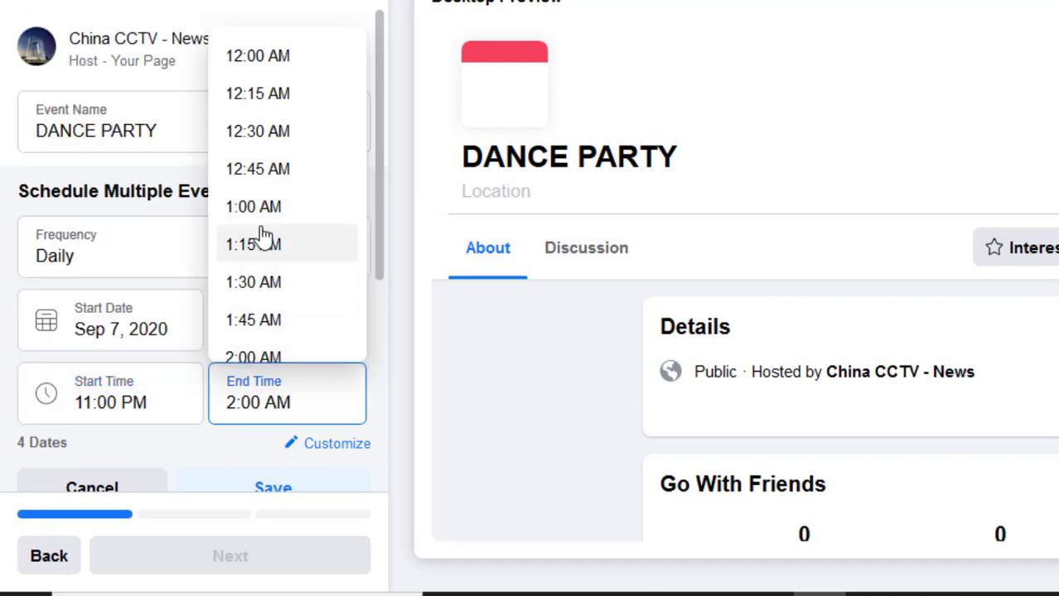
pyautogui.scroll(-3, 293, 293)
pyautogui.scroll(2, 276, 264)
pyautogui.scroll(-10, 278, 246)
pyautogui.scroll(-4, 279, 245)
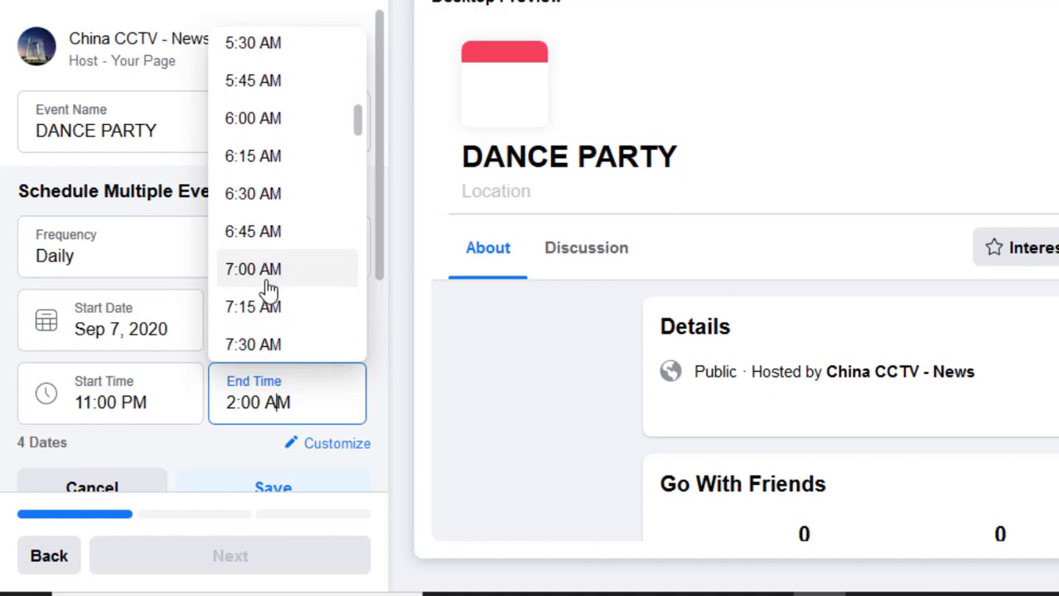
pyautogui.scroll(-11, 269, 305)
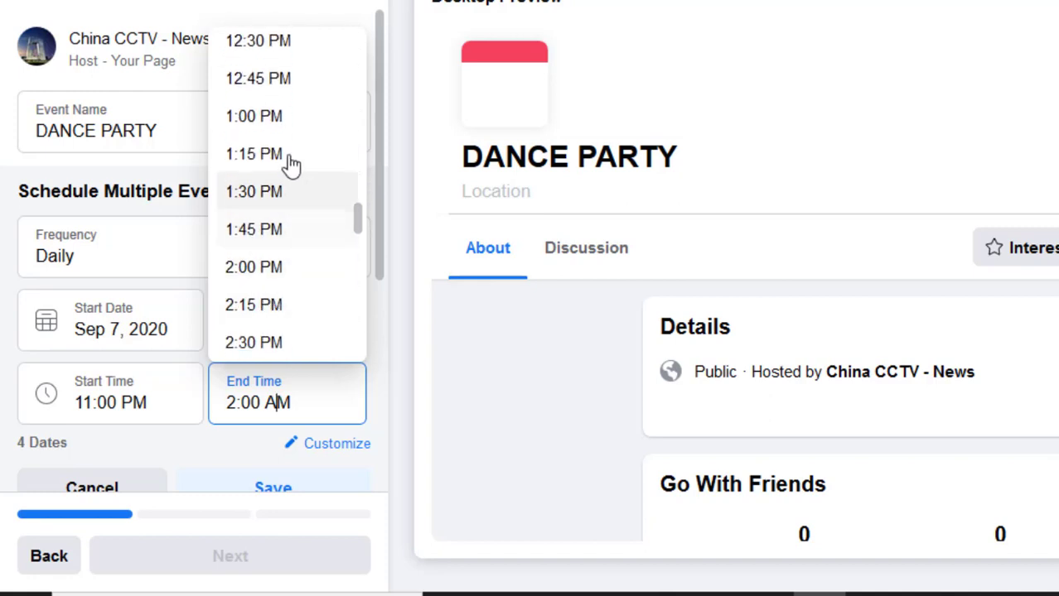
pyautogui.scroll(-1, 282, 130)
pyautogui.scroll(-2, 281, 130)
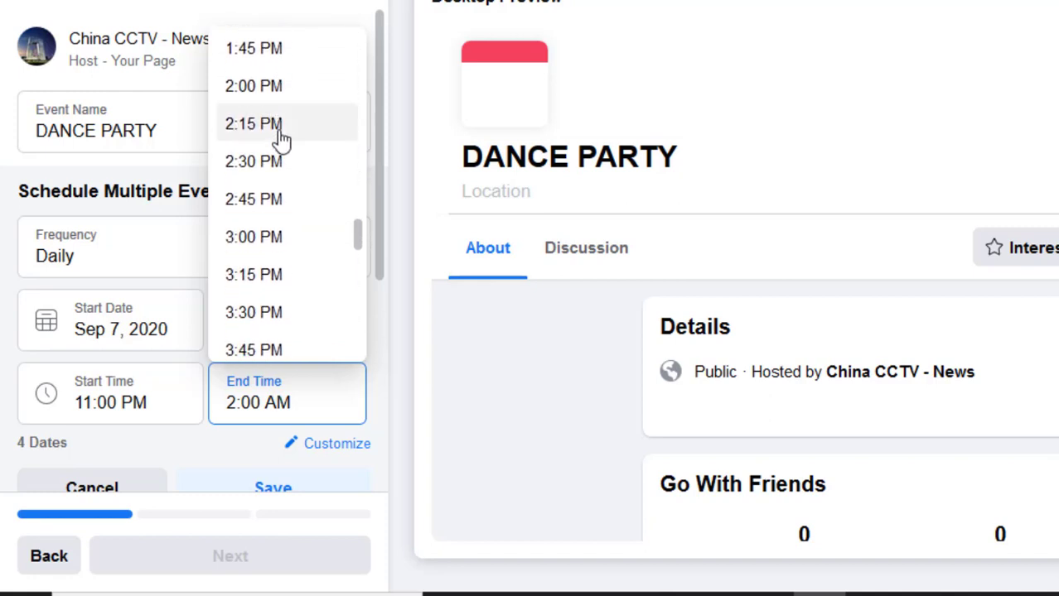
pyautogui.scroll(-1, 267, 274)
pyautogui.scroll(-1, 267, 276)
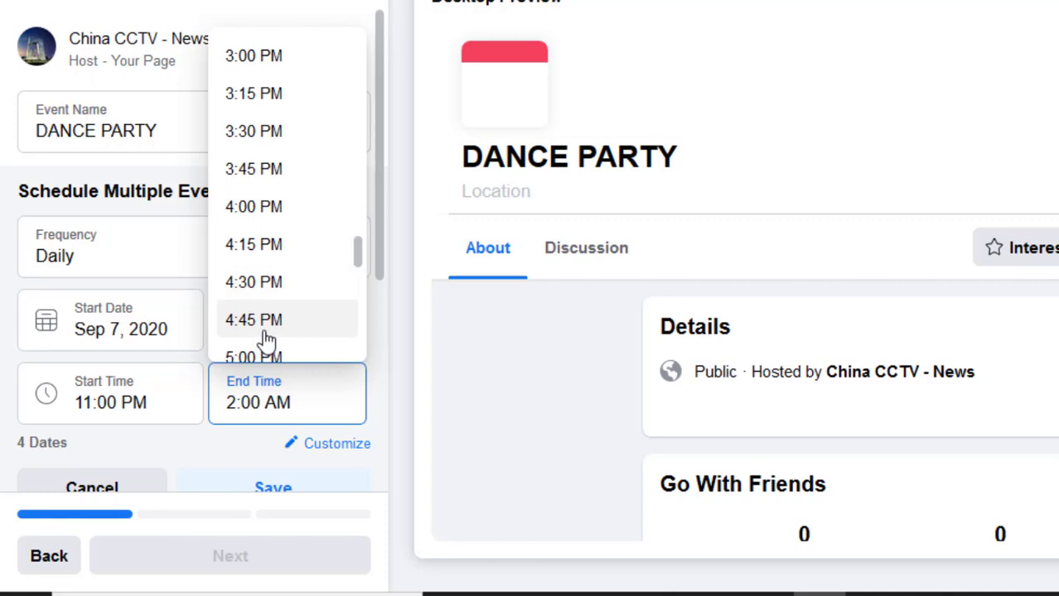
pyautogui.click(276, 355)
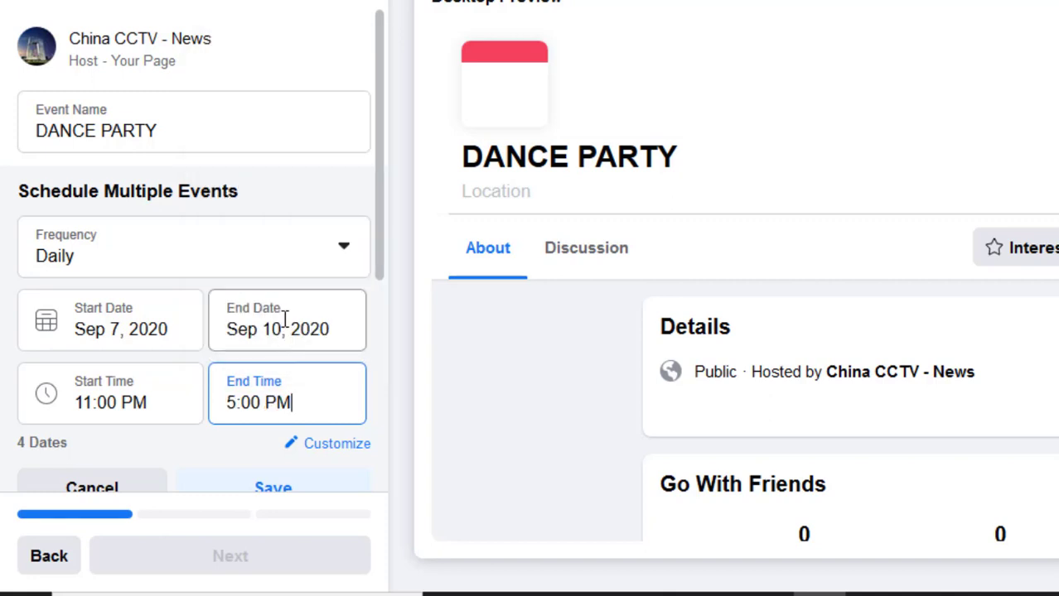
pyautogui.scroll(-5, 282, 323)
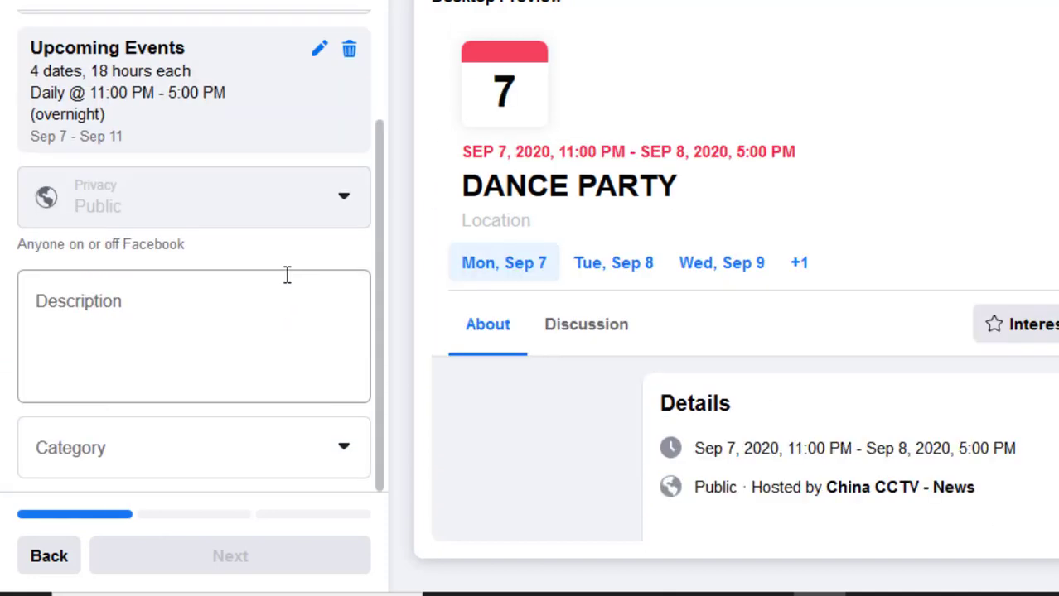
# Step: Enter the event description "Enjoy with Facebook Live Party"
pyautogui.click(161, 298)
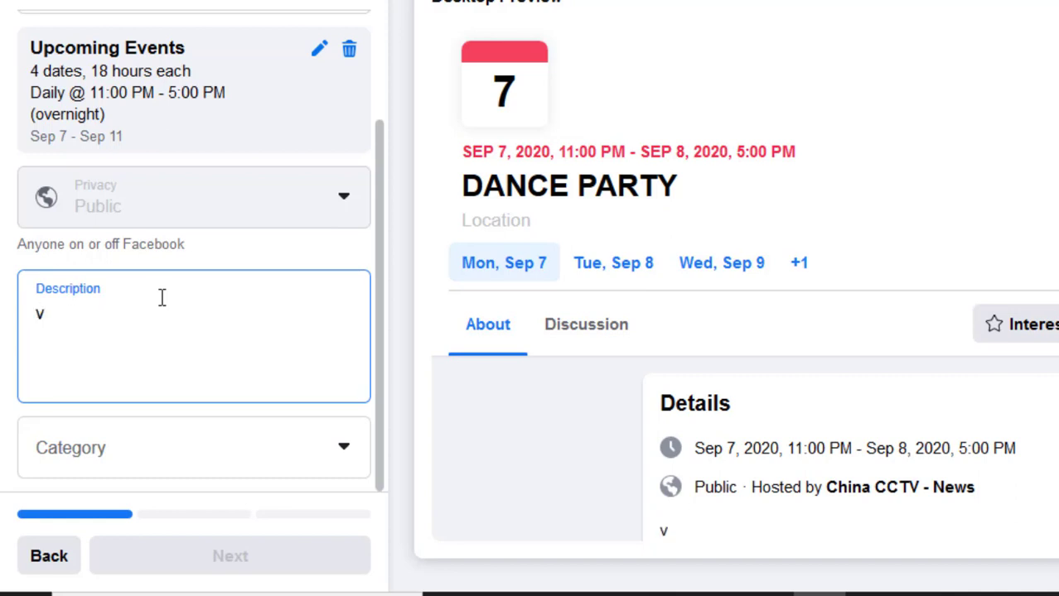
pyautogui.write('A')
pyautogui.write('Very')
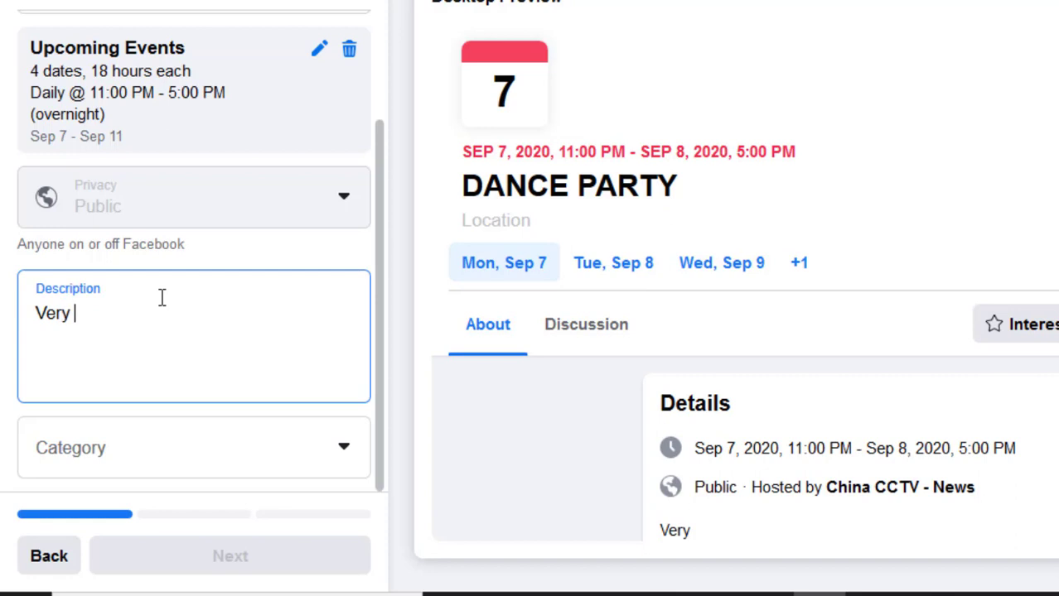
pyautogui.press('BackSpace')
pyautogui.press('BackSpace')
pyautogui.press('BackSpace')
pyautogui.press('BackSpace')
pyautogui.write('En')
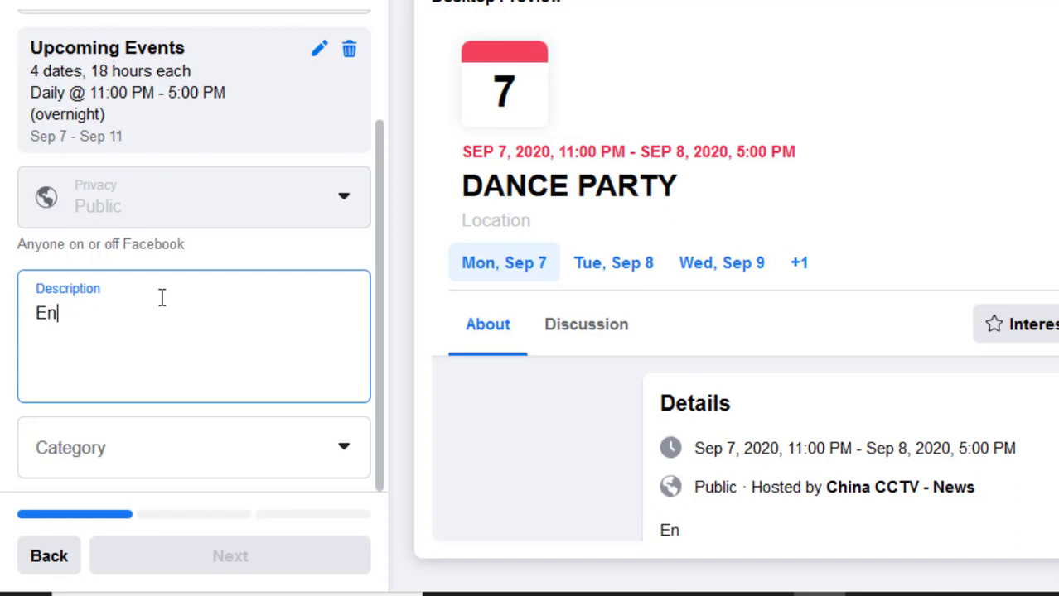
pyautogui.write('joy w')
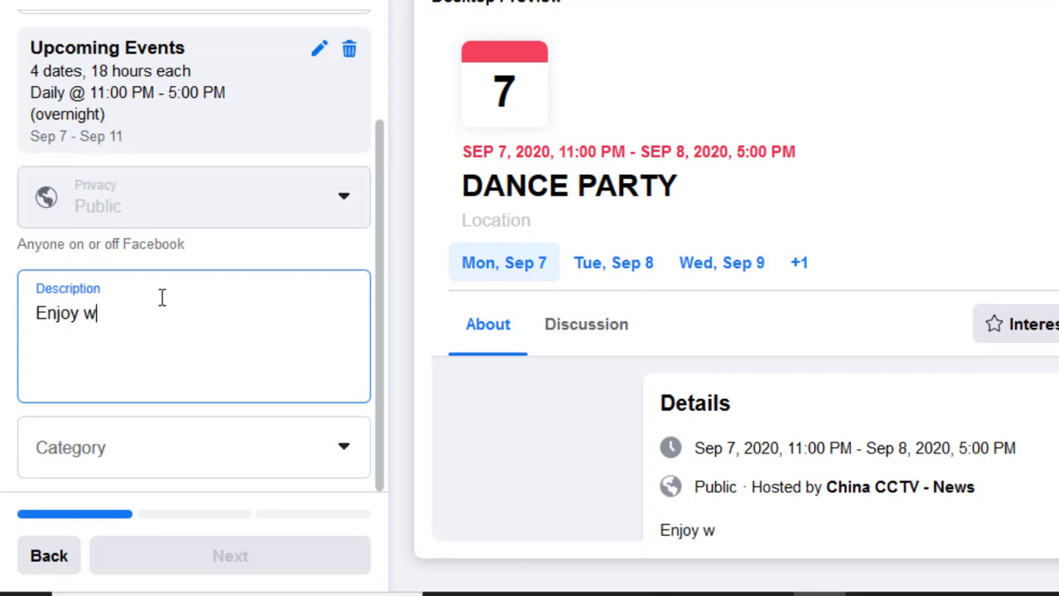
pyautogui.write('ith Faceb')
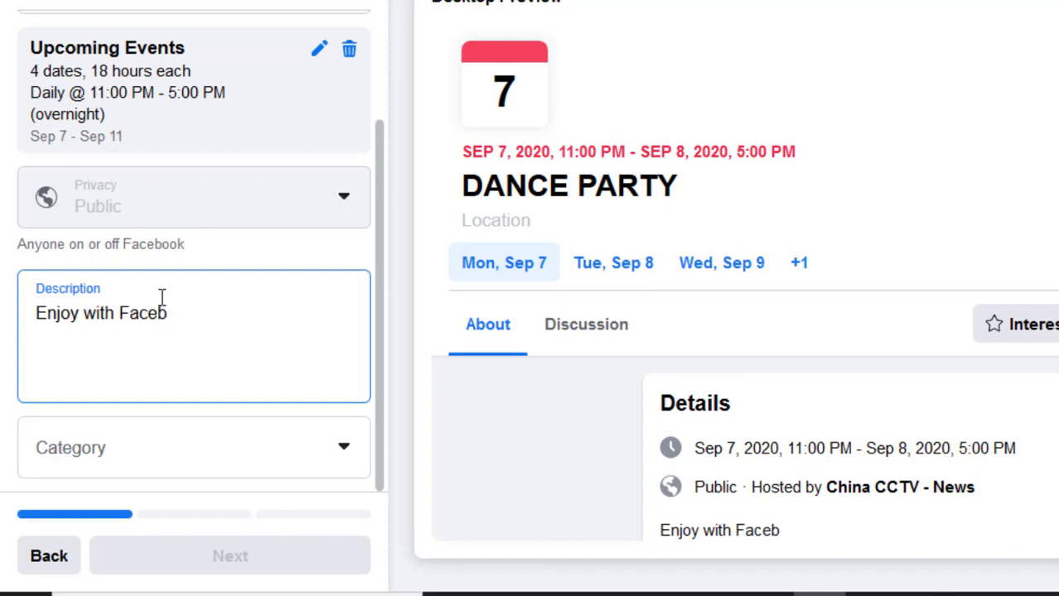
pyautogui.write('ook Live Party')
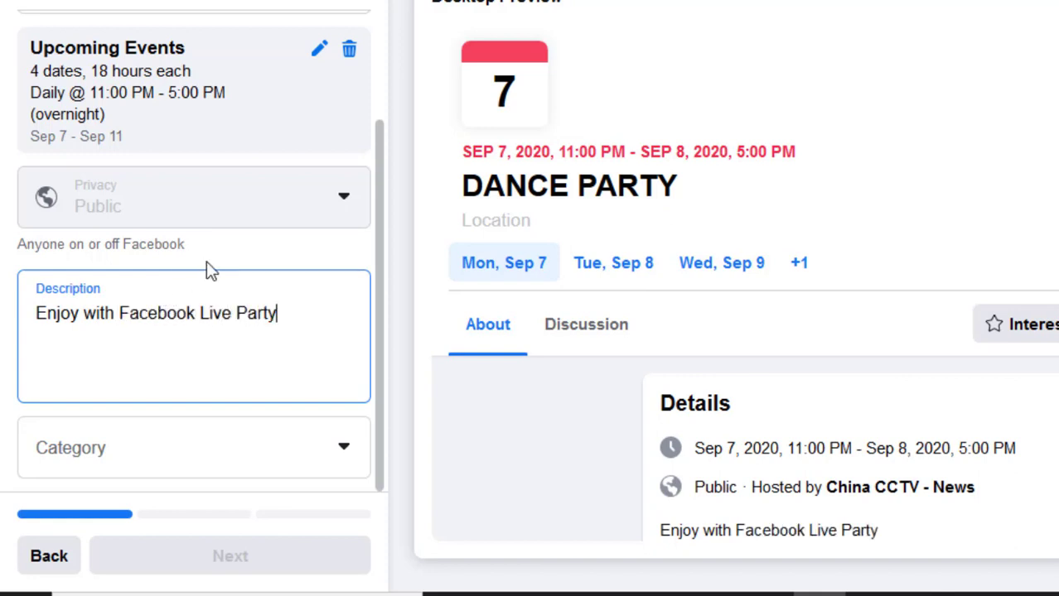
# Step: Set the event category to Dance and continue to the location page
pyautogui.click(281, 466)
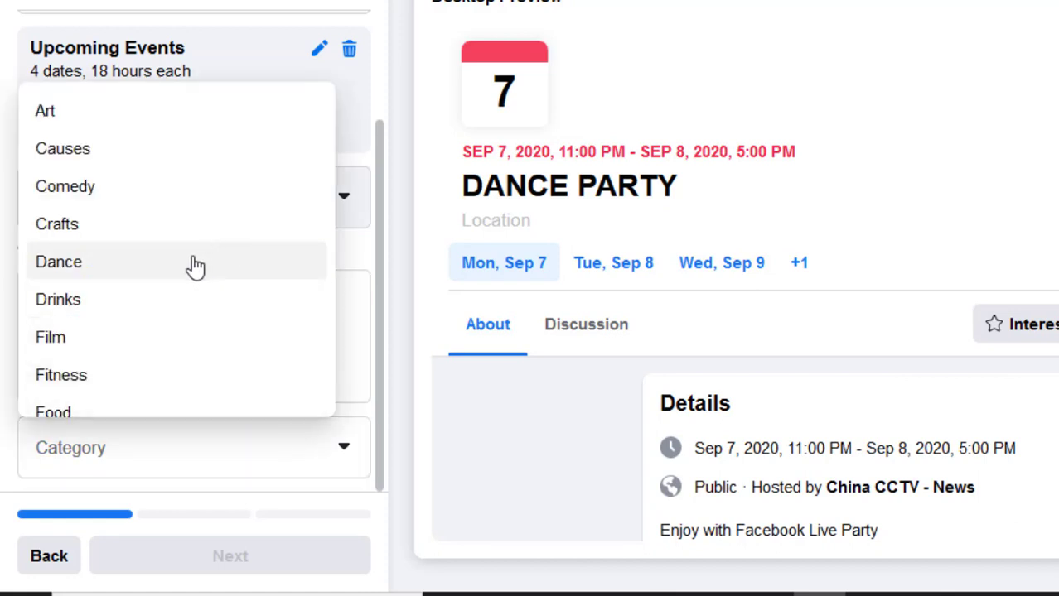
pyautogui.scroll(-3, 182, 290)
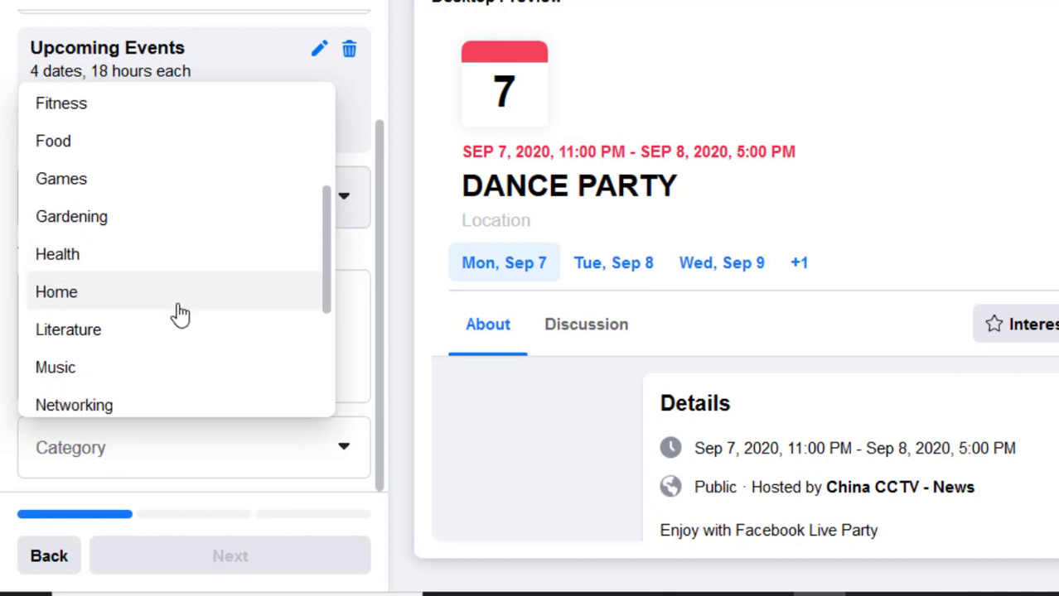
pyautogui.scroll(-5, 174, 344)
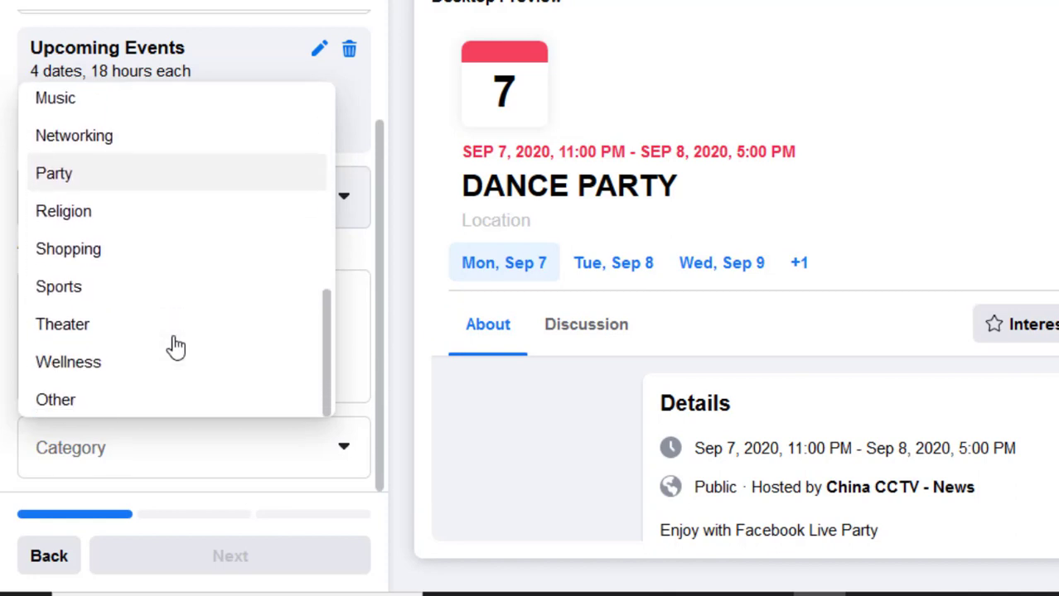
pyautogui.scroll(4, 174, 346)
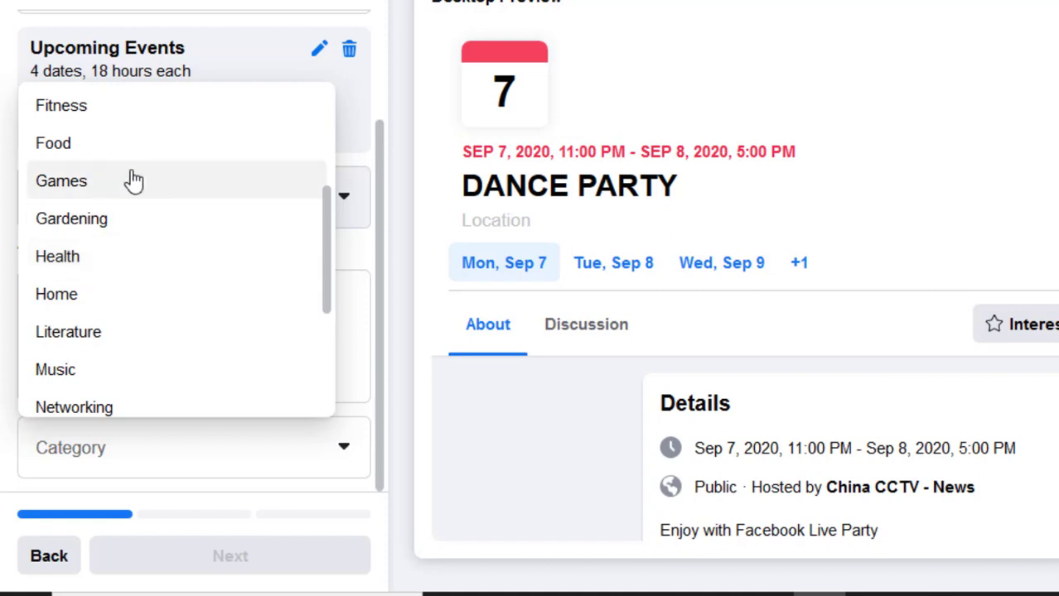
pyautogui.scroll(2, 125, 187)
pyautogui.click(97, 183)
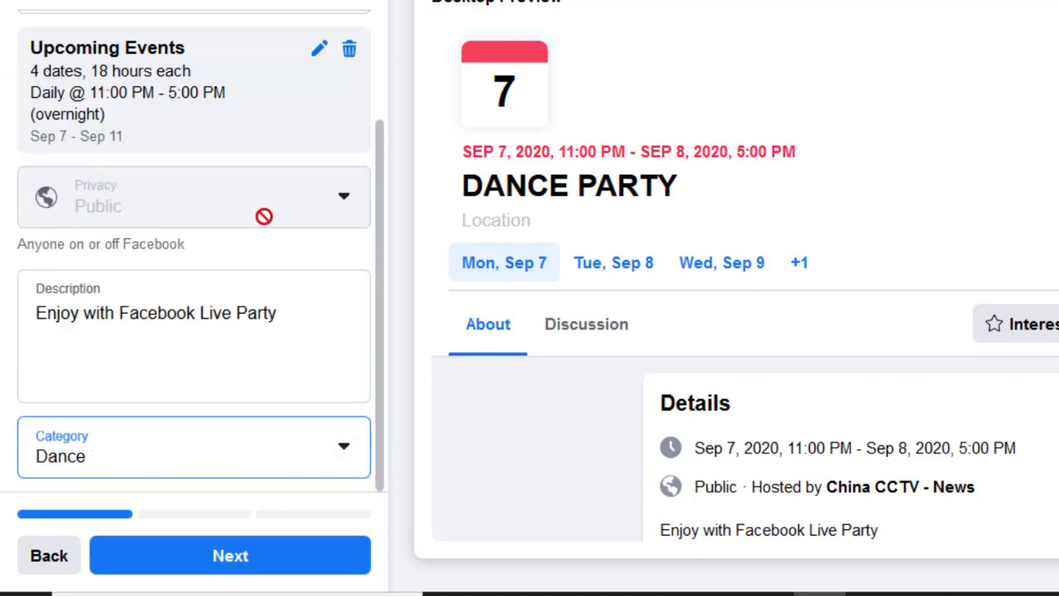
pyautogui.scroll(-1, 389, 342)
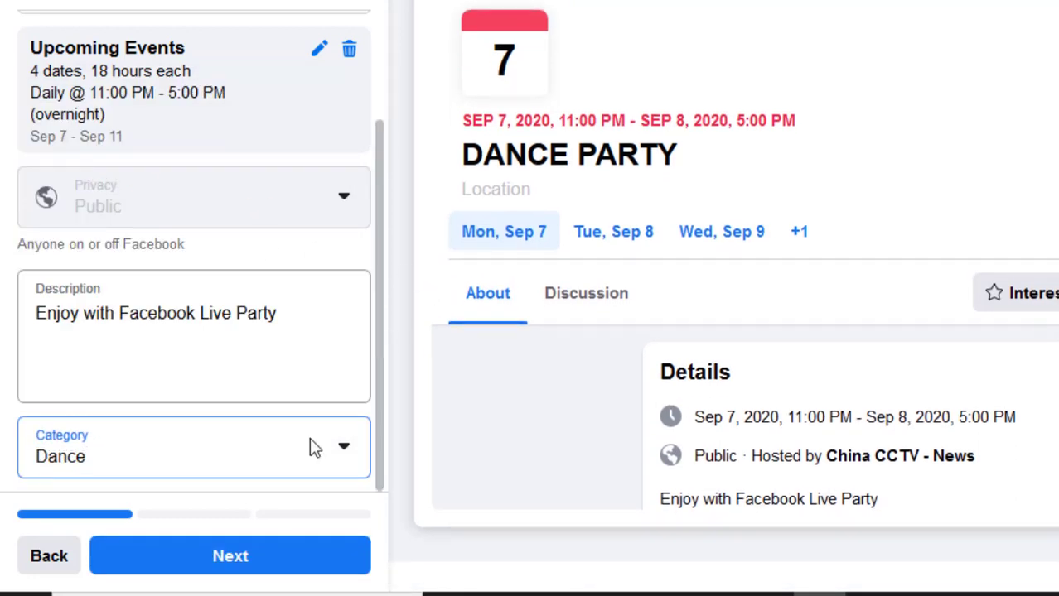
pyautogui.click(284, 567)
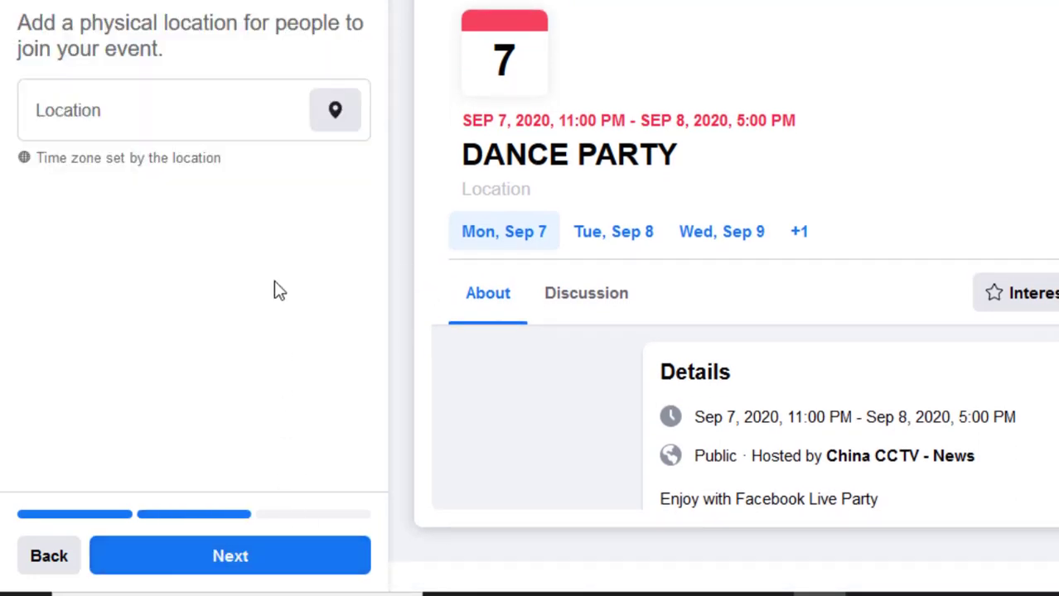
# Step: Set the event's physical location to Faridabad, Delhi, India from the suggested places
pyautogui.click(222, 113)
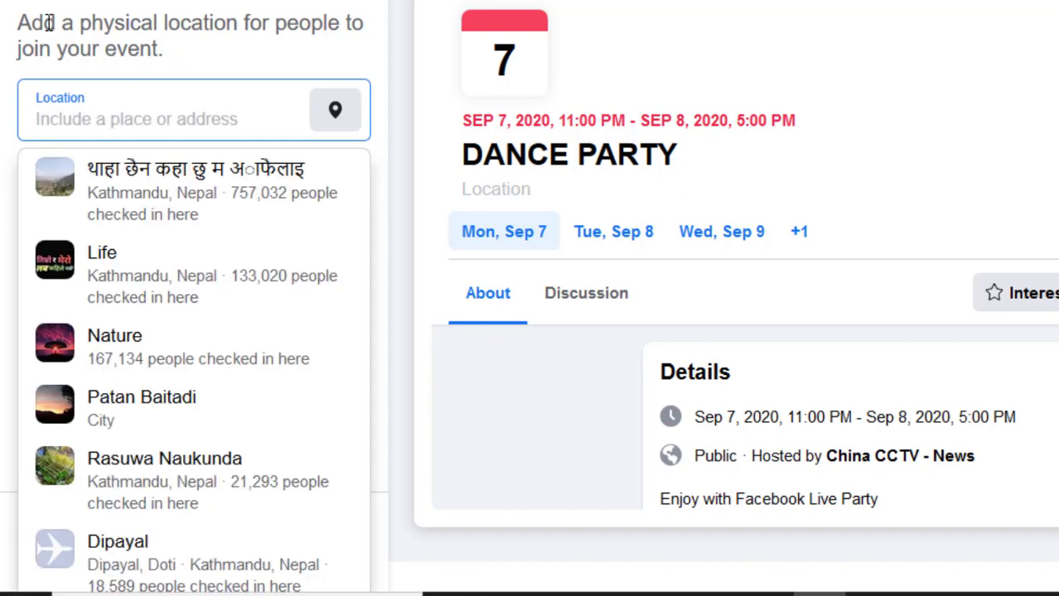
pyautogui.moveTo(38, 22); pyautogui.dragTo(246, 22)
pyautogui.click(277, 28)
pyautogui.click(146, 106)
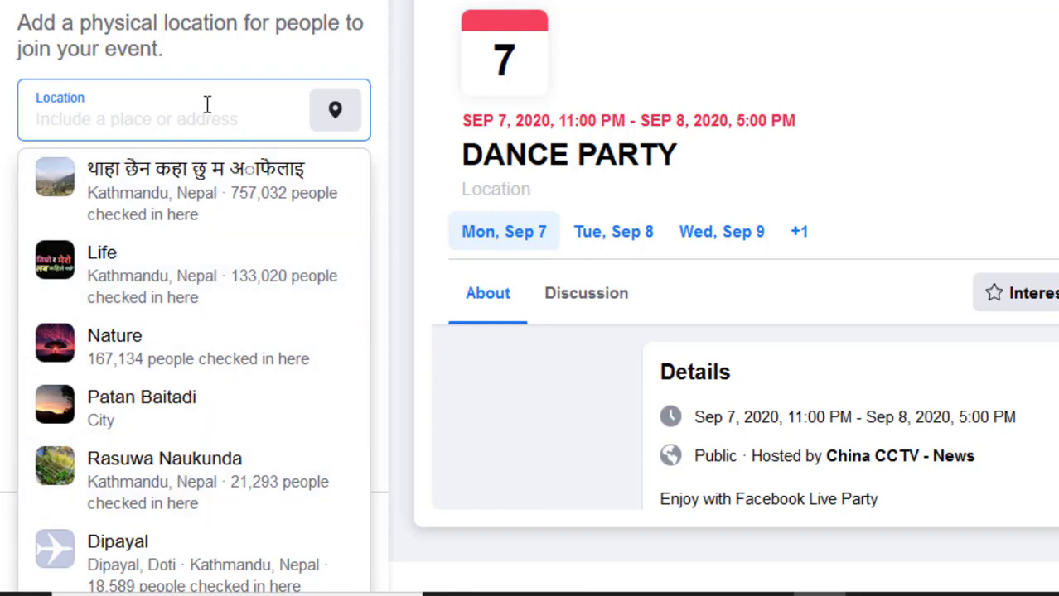
pyautogui.write('Unite')
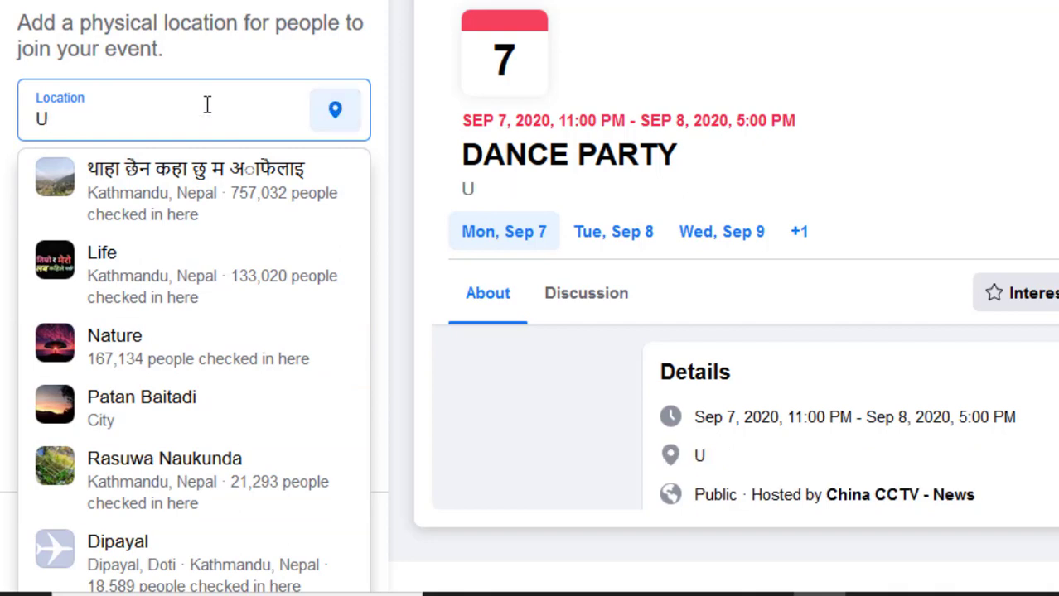
pyautogui.press('BackSpace')
pyautogui.press('BackSpace')
pyautogui.press('BackSpace')
pyautogui.press('BackSpace')
pyautogui.write('T')
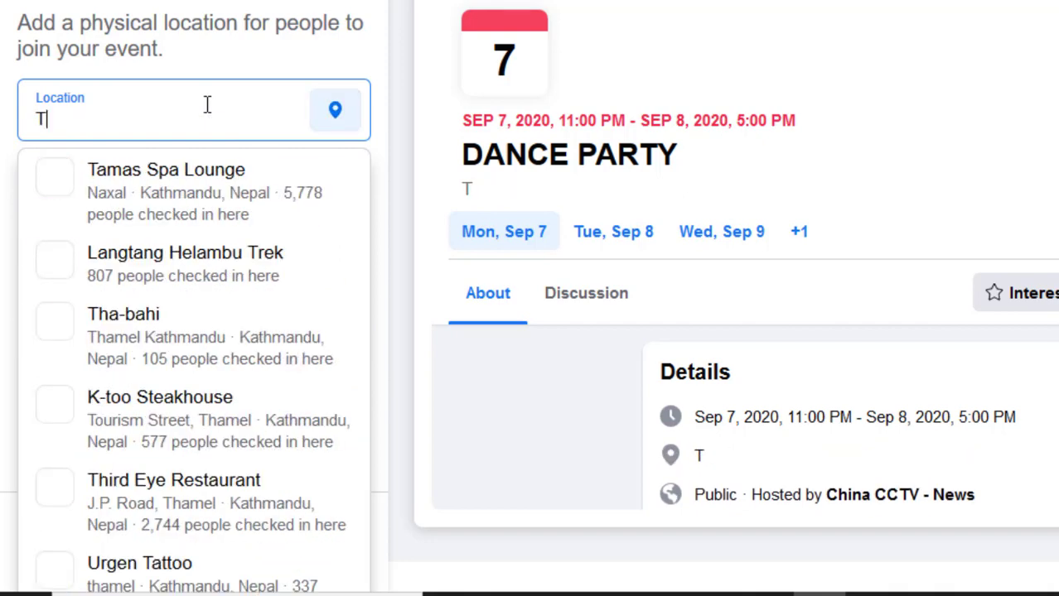
pyautogui.press('BackSpace')
pyautogui.write('Faridabad')
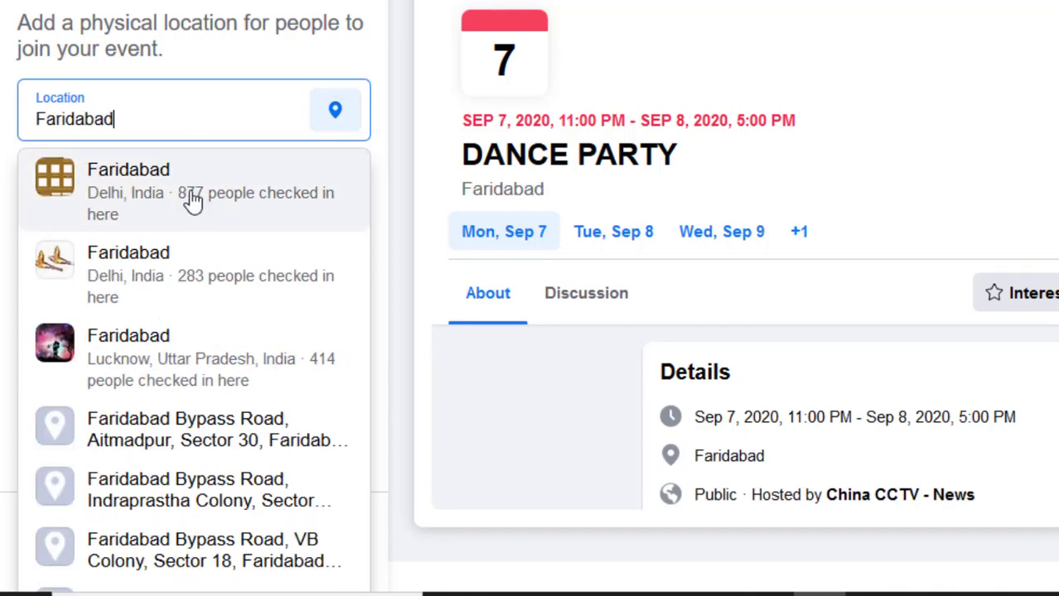
pyautogui.click(192, 199)
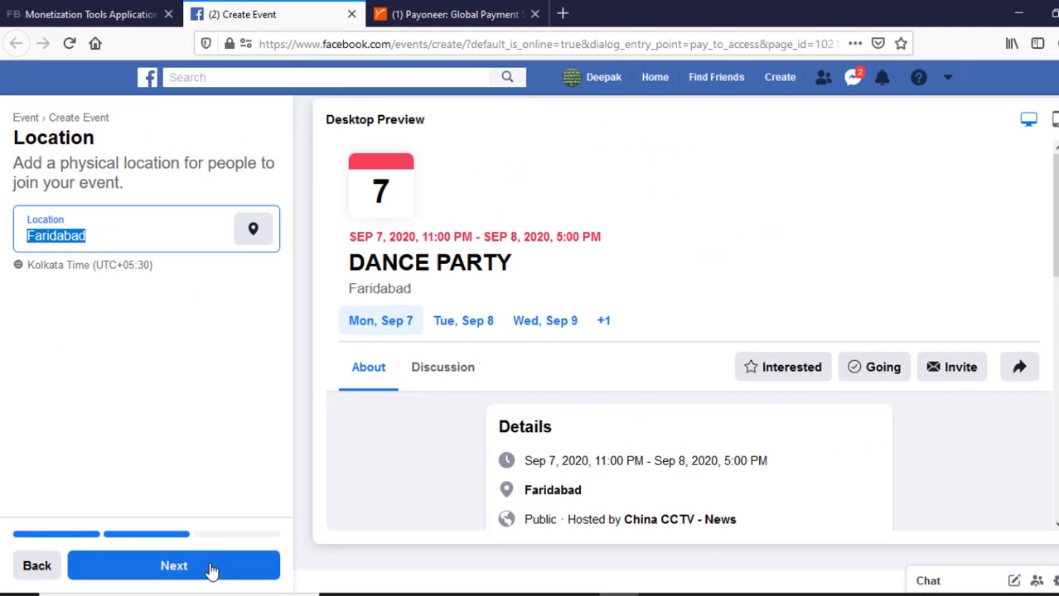
# Step: Continue to the additional details and upload the concert crowd image as the event's cover photo
pyautogui.click(277, 558)
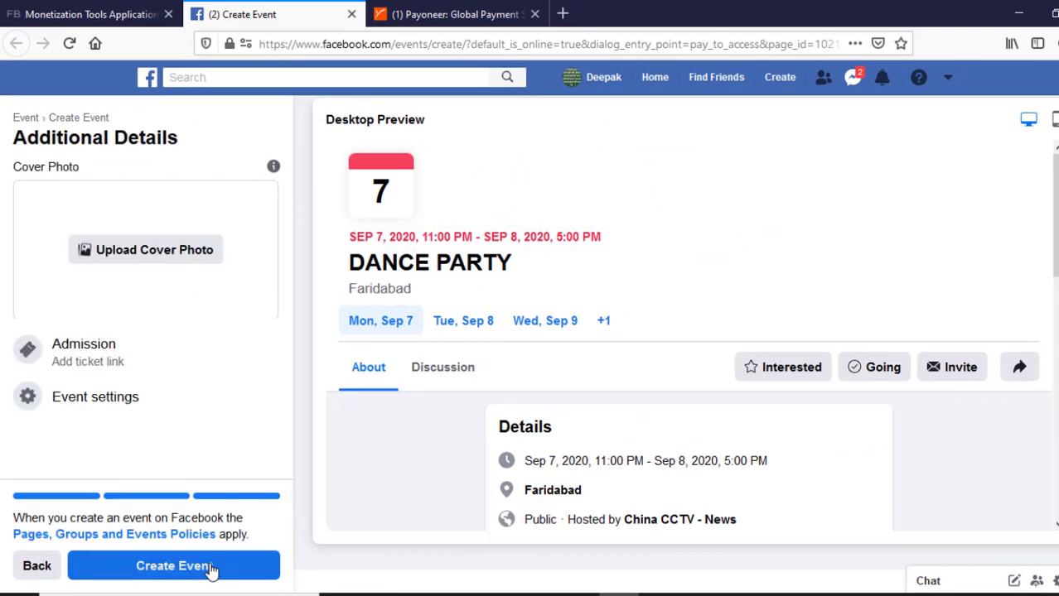
pyautogui.moveTo(735, 522); pyautogui.dragTo(669, 522)
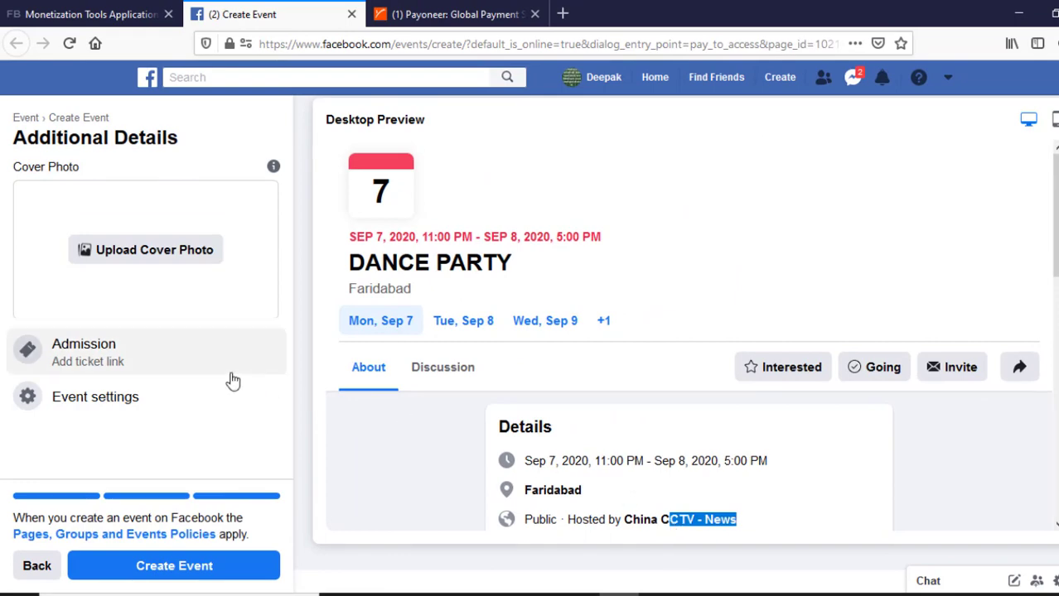
pyautogui.click(149, 253)
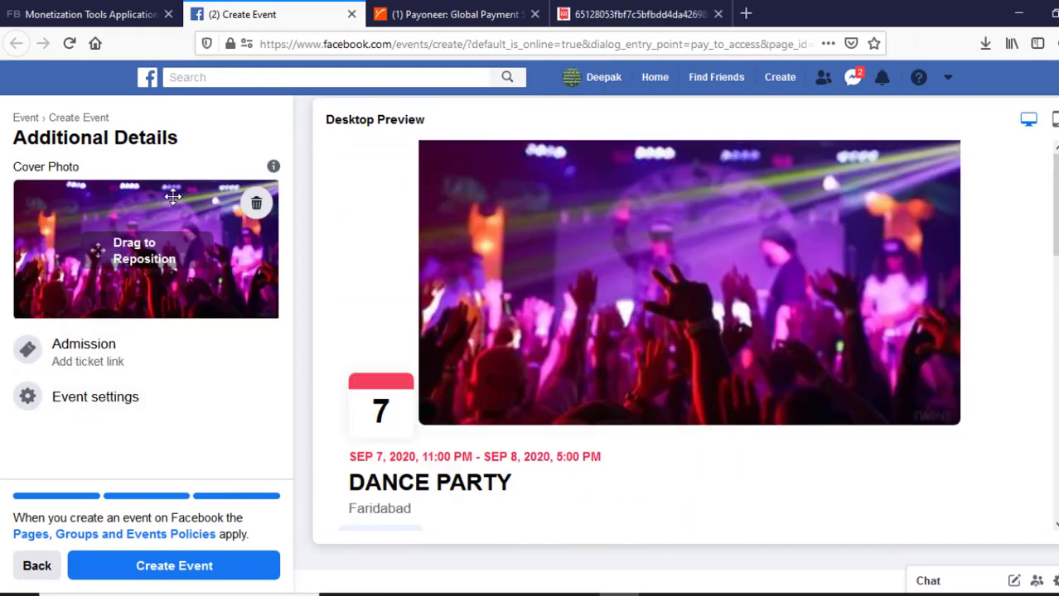
# Step: Open the event's admission settings at the ticket URL field and read the ticket link instruction
pyautogui.click(109, 358)
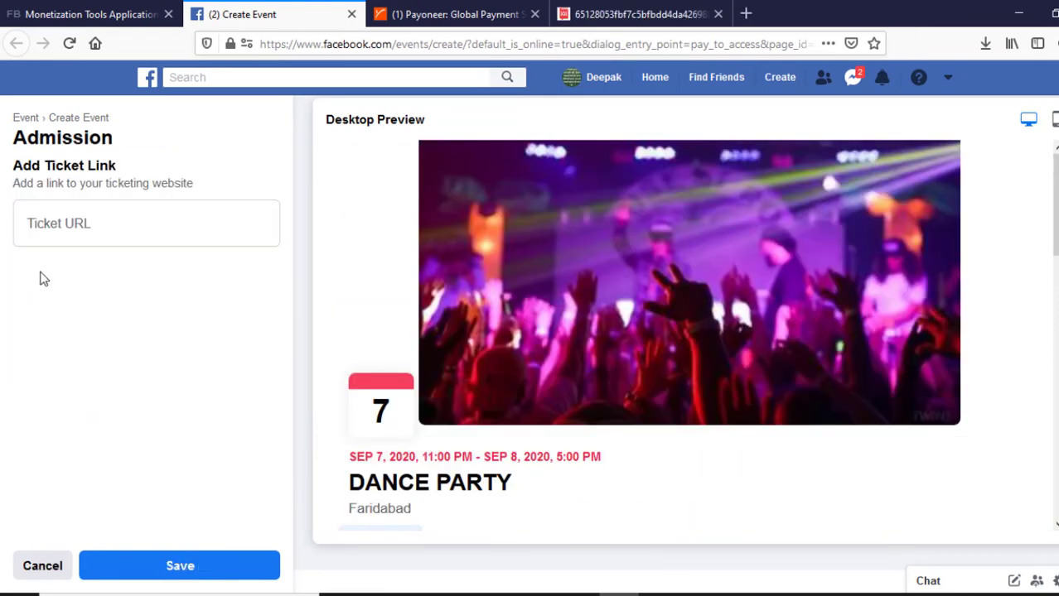
pyautogui.click(106, 230)
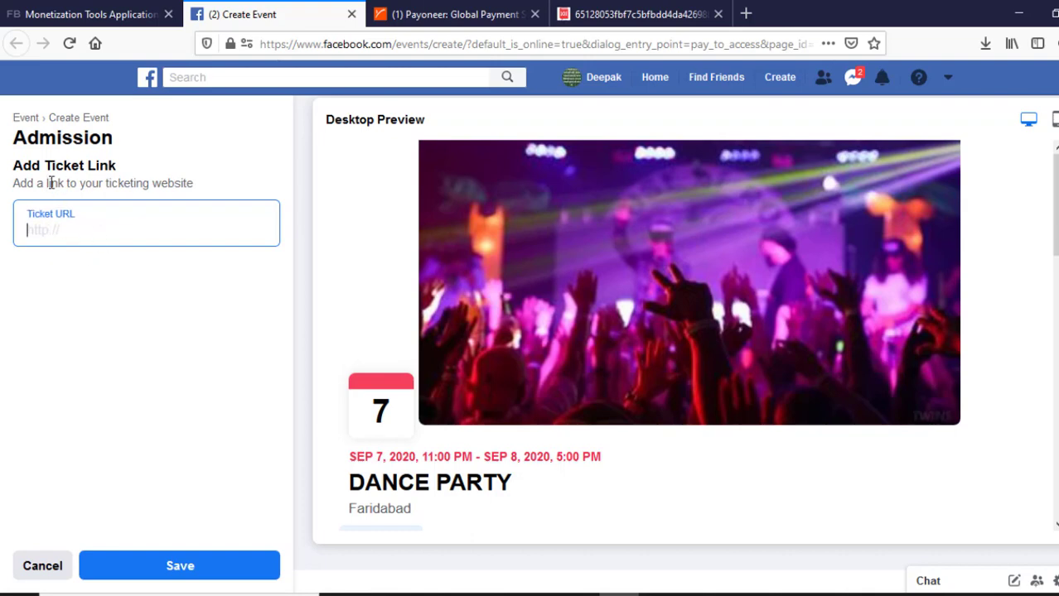
pyautogui.moveTo(18, 186); pyautogui.dragTo(191, 187)
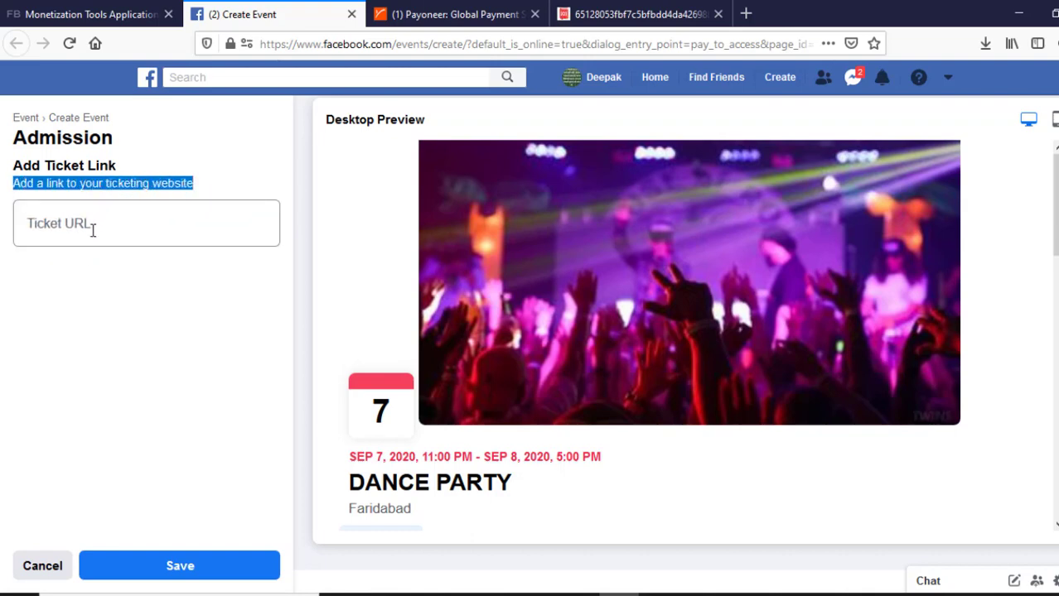
pyautogui.click(45, 229)
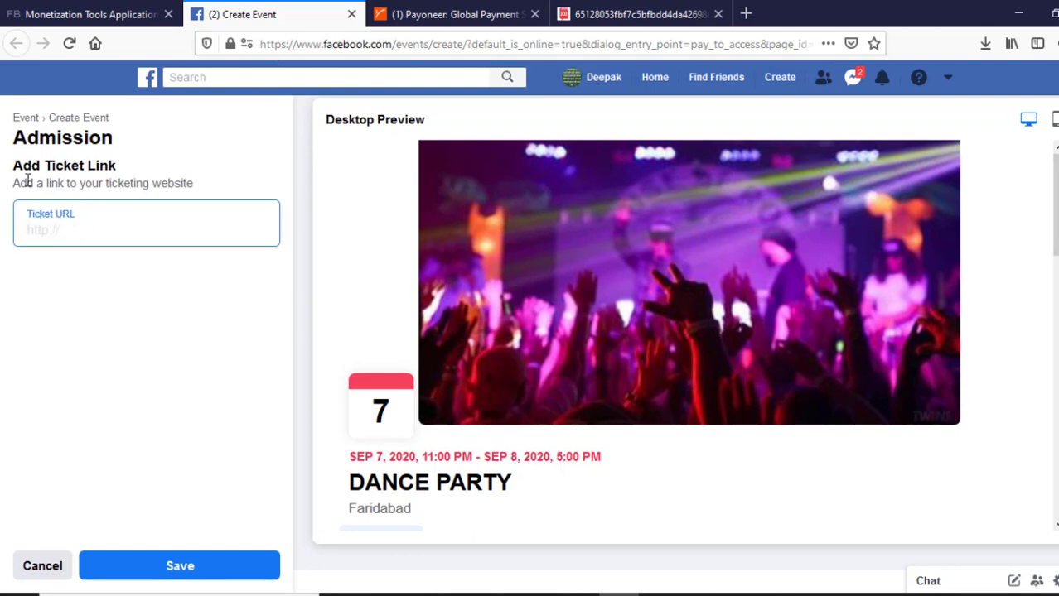
pyautogui.moveTo(27, 181); pyautogui.dragTo(150, 184)
pyautogui.click(92, 219)
# Step: Load lifestylenepal.com in place of the crowd image page and copy the site's address
pyautogui.click(679, 16)
pyautogui.click(673, 33)
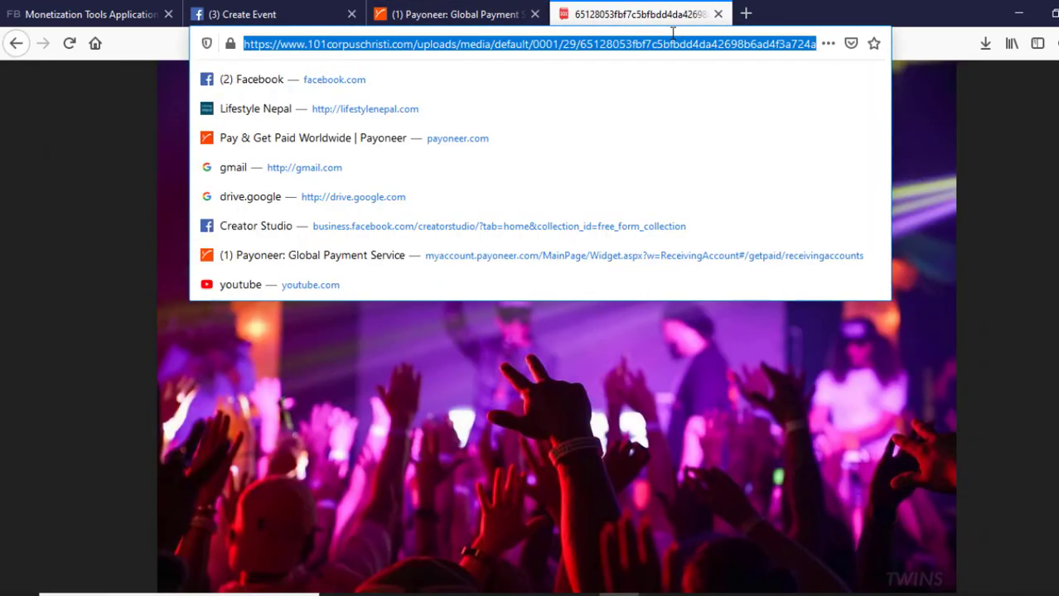
pyautogui.write('lifestylenepal')
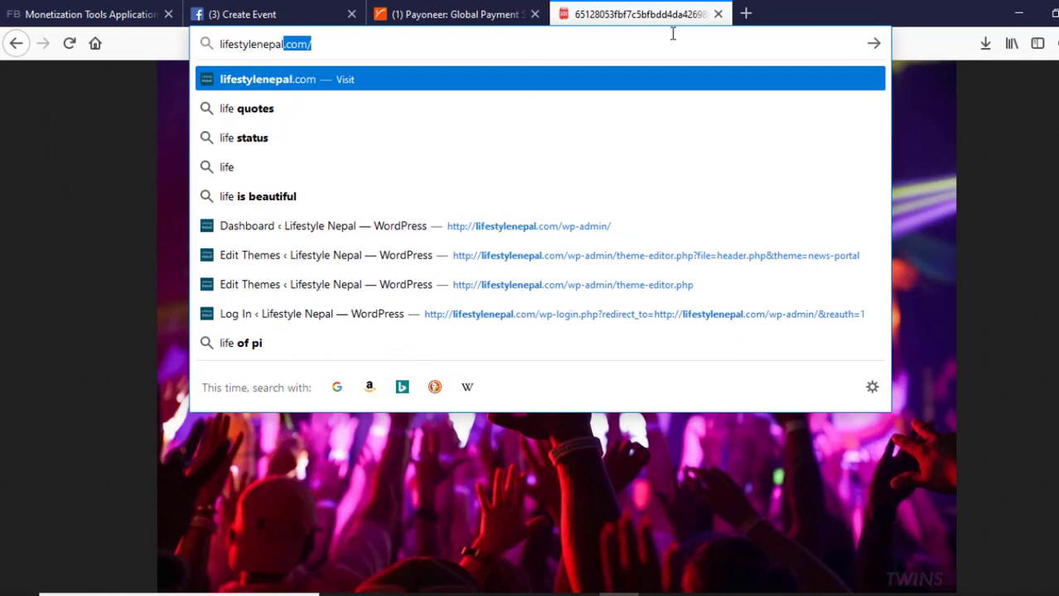
pyautogui.press('Return')
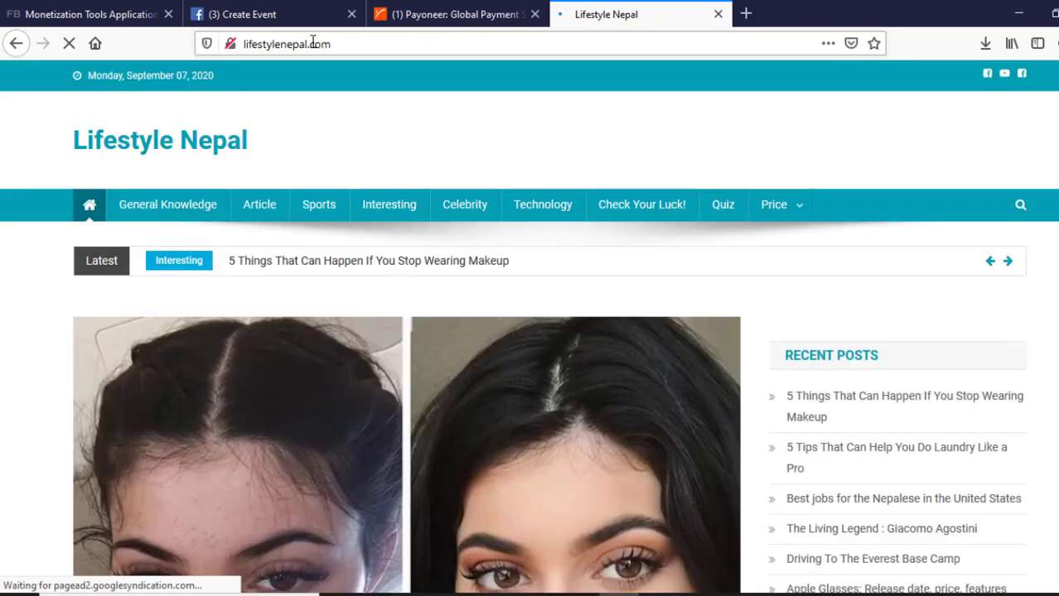
pyautogui.click(313, 43)
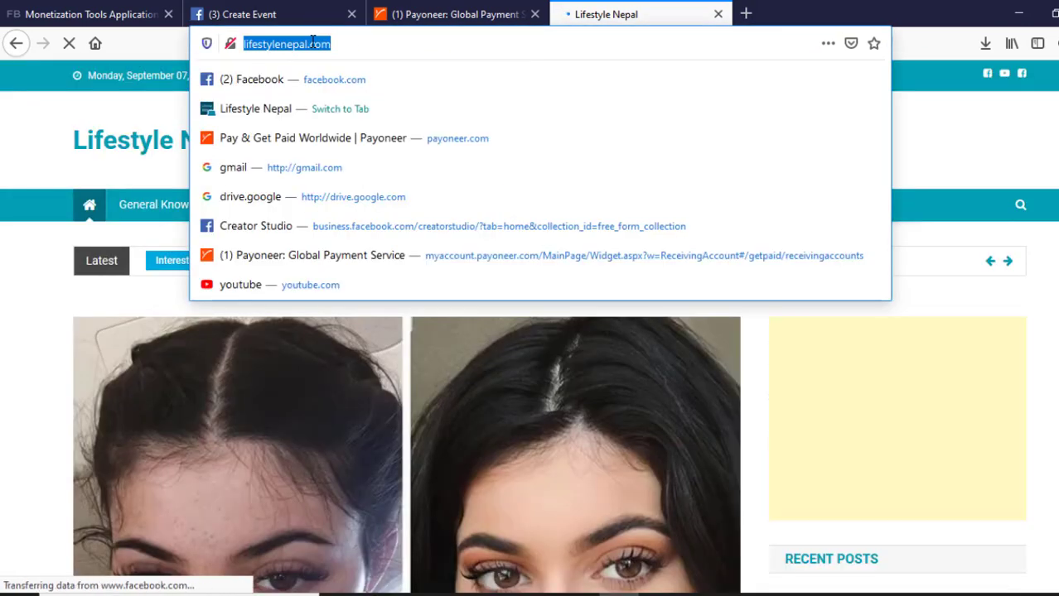
pyautogui.rightClick(315, 44)
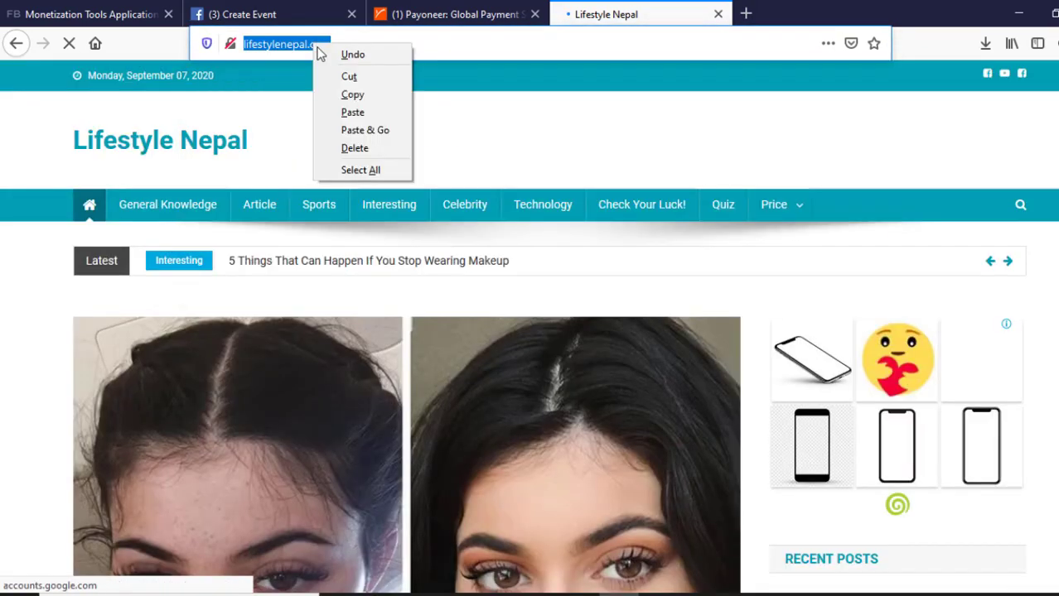
pyautogui.click(354, 94)
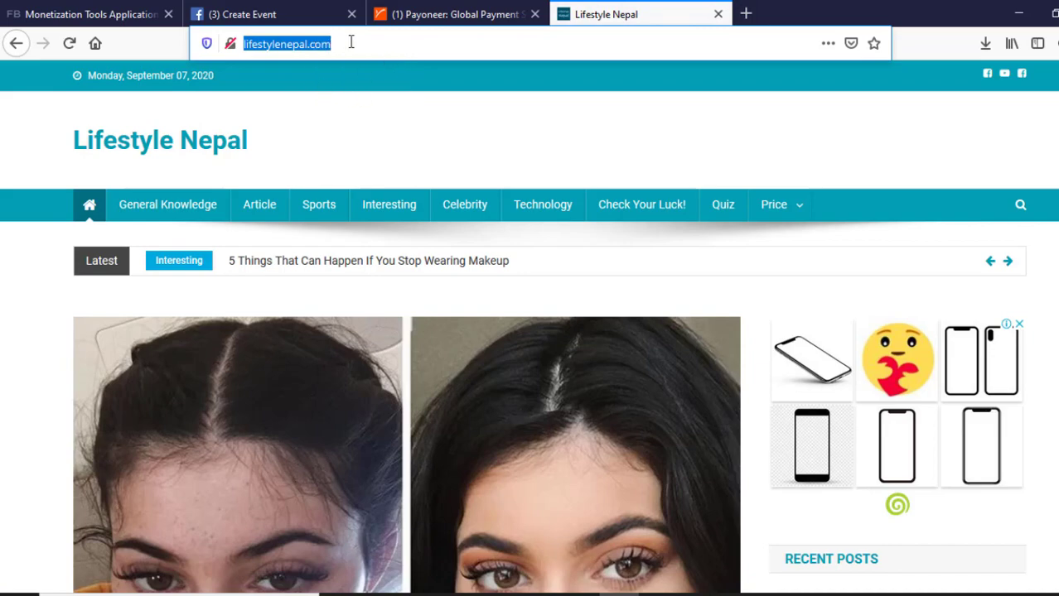
pyautogui.click(122, 10)
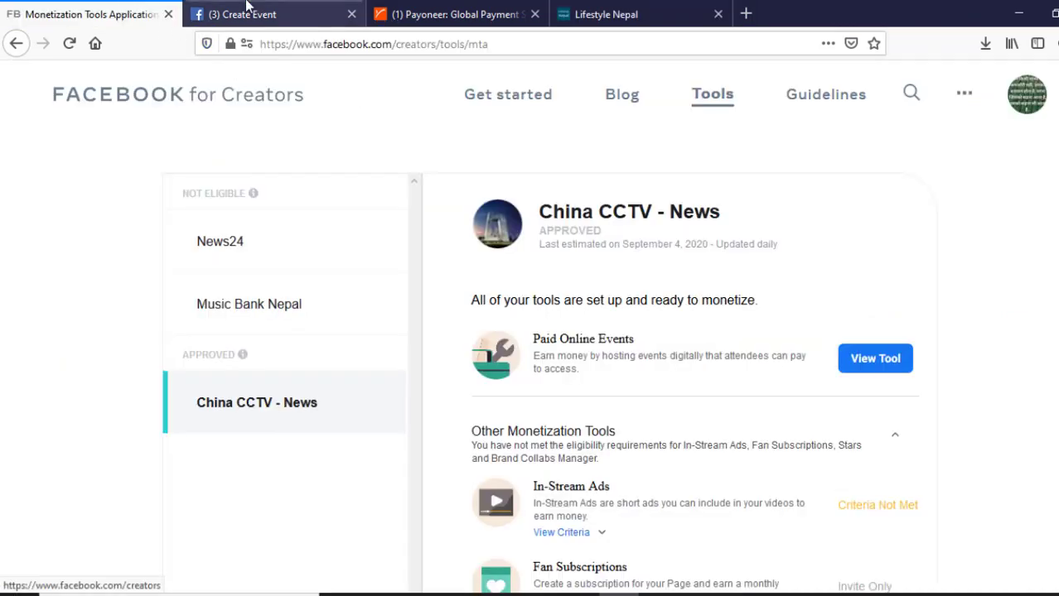
pyautogui.hotkey('ctrl', 'Tab')
pyautogui.click(120, 230)
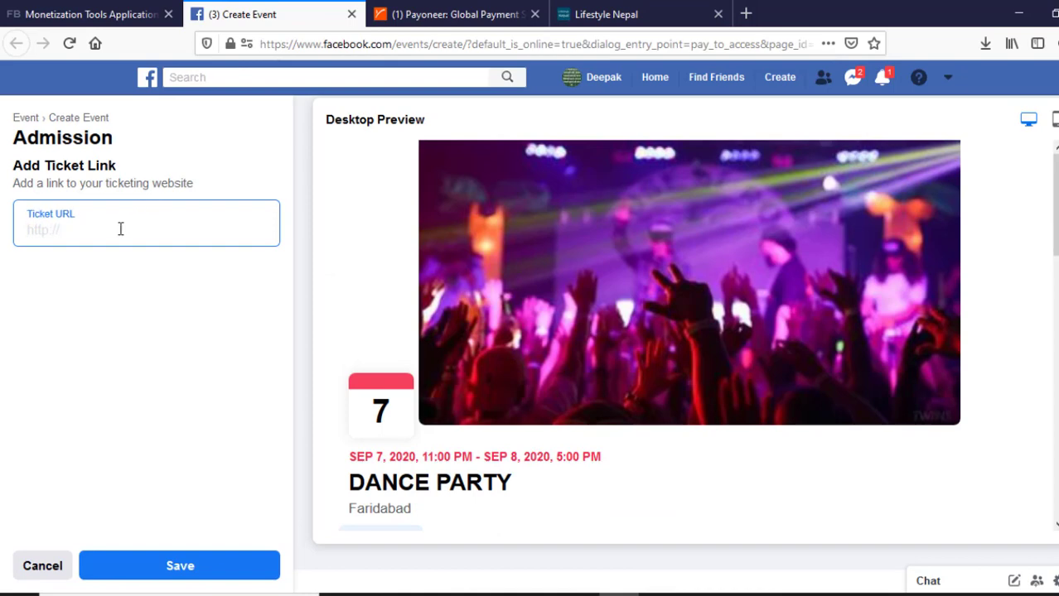
pyautogui.hotkey('ctrl', 'v')
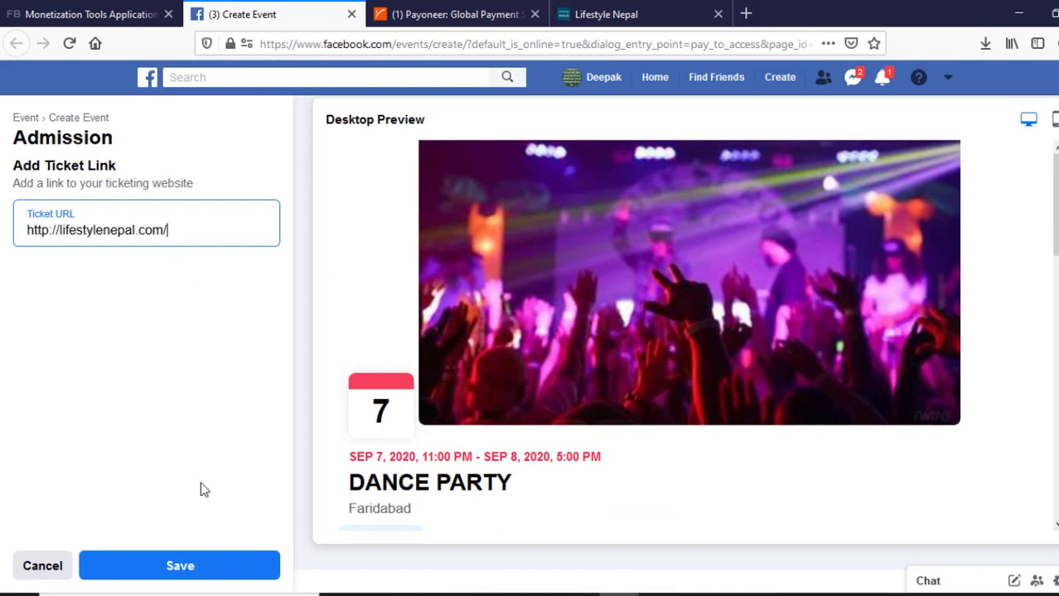
pyautogui.click(203, 566)
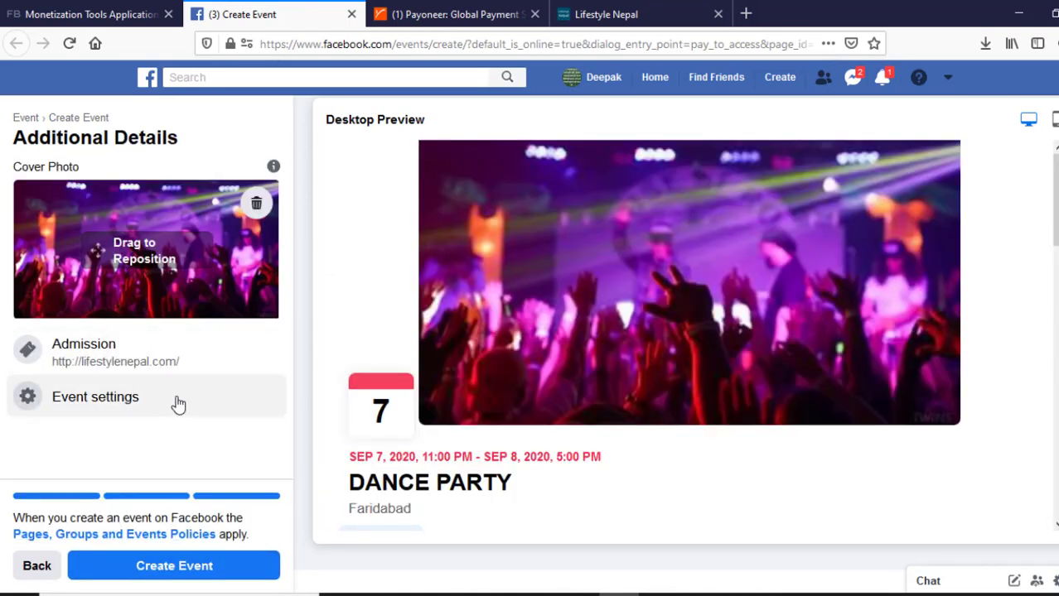
# Step: Review the event preview's details, map, Go With Friends and host sections
pyautogui.scroll(-3, 489, 401)
pyautogui.scroll(-6, 522, 339)
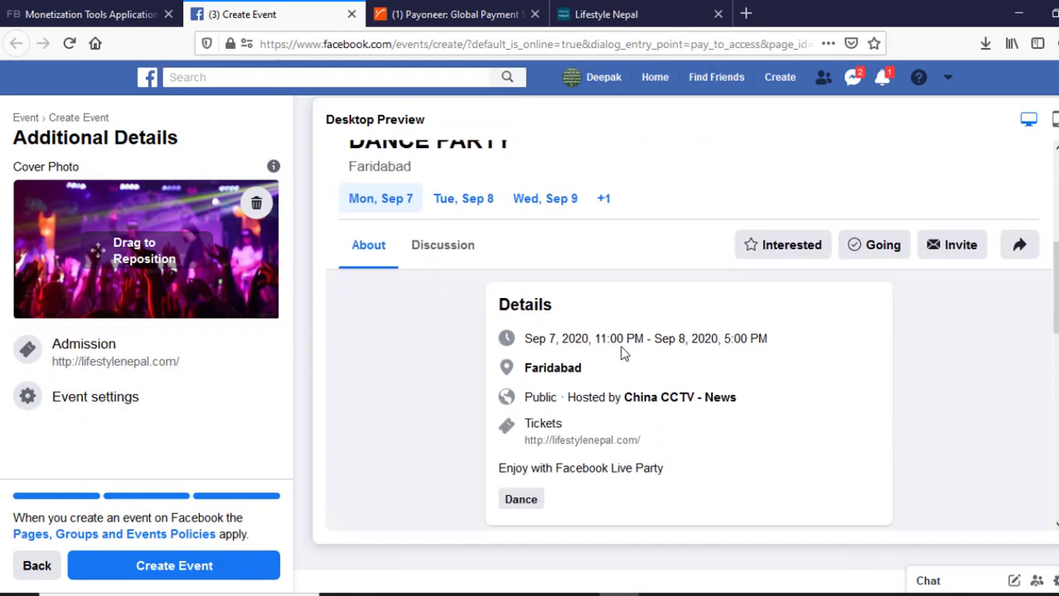
pyautogui.scroll(-5, 629, 368)
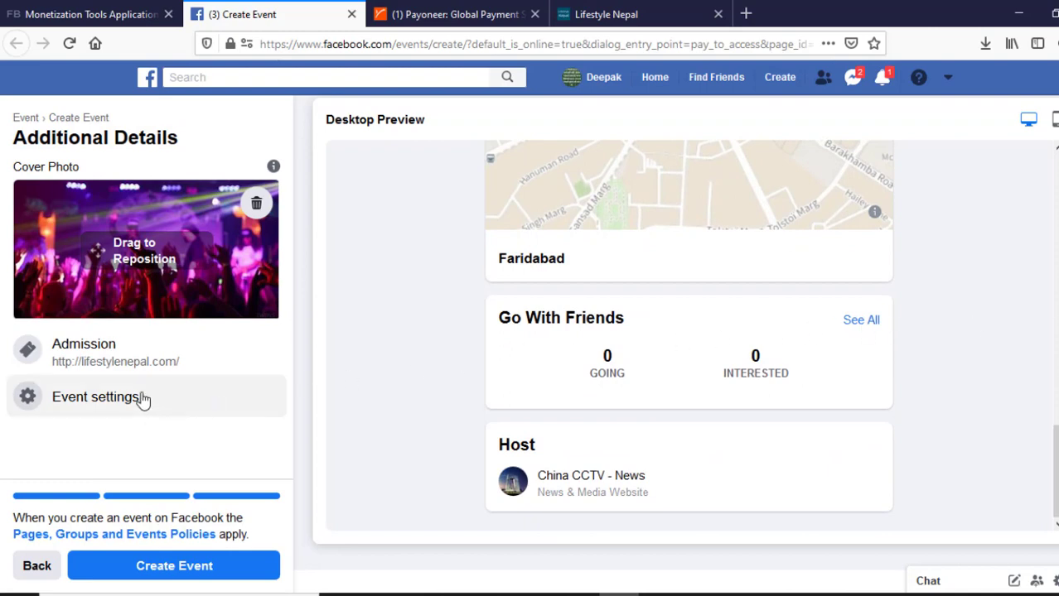
pyautogui.moveTo(528, 321); pyautogui.dragTo(623, 321)
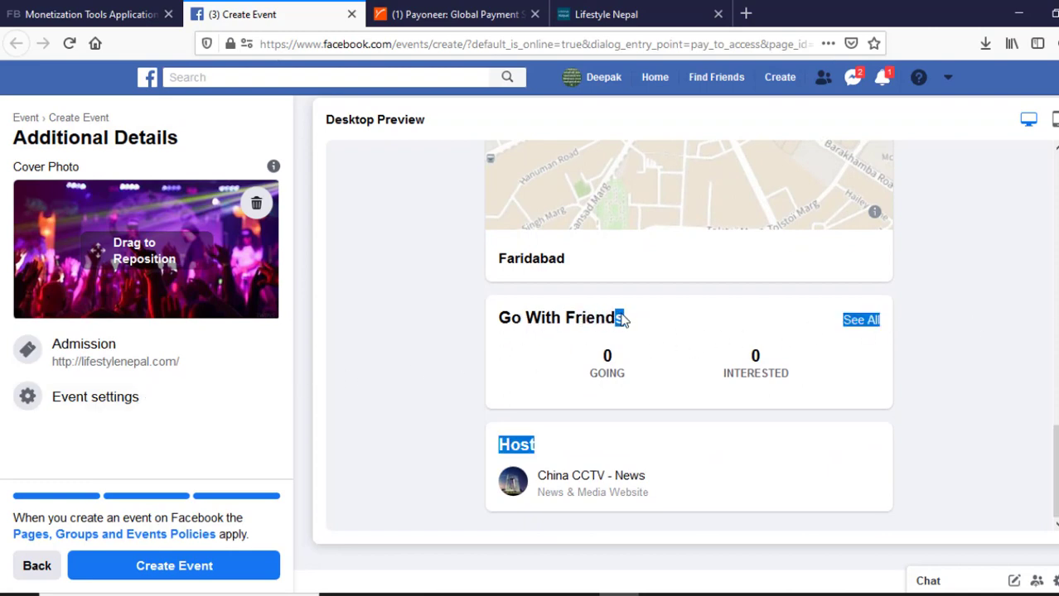
pyautogui.click(609, 338)
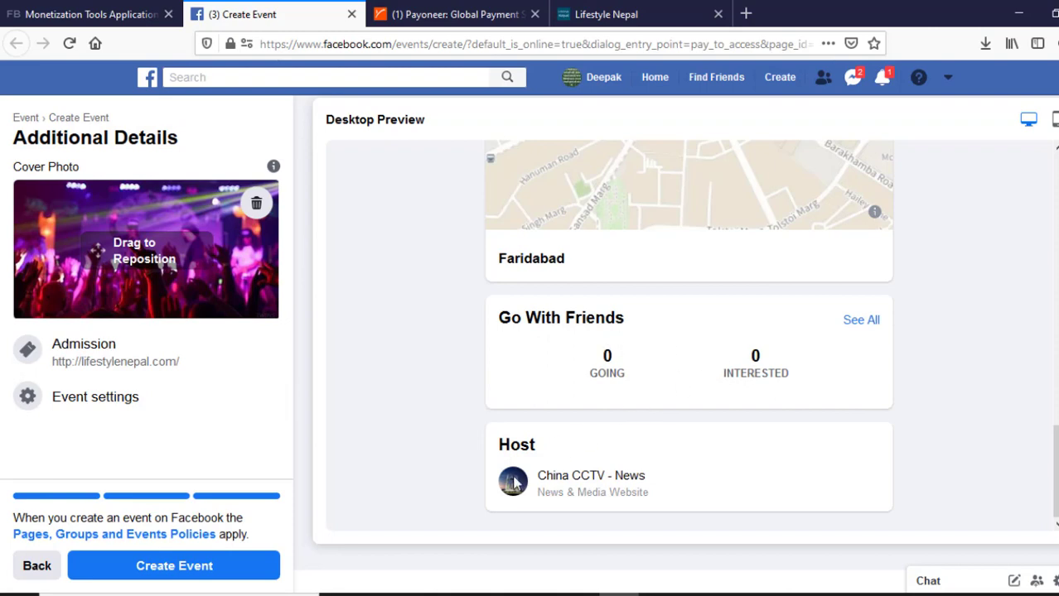
# Step: Open the event settings and add two friends as co-hosts, found by their first names
pyautogui.click(96, 405)
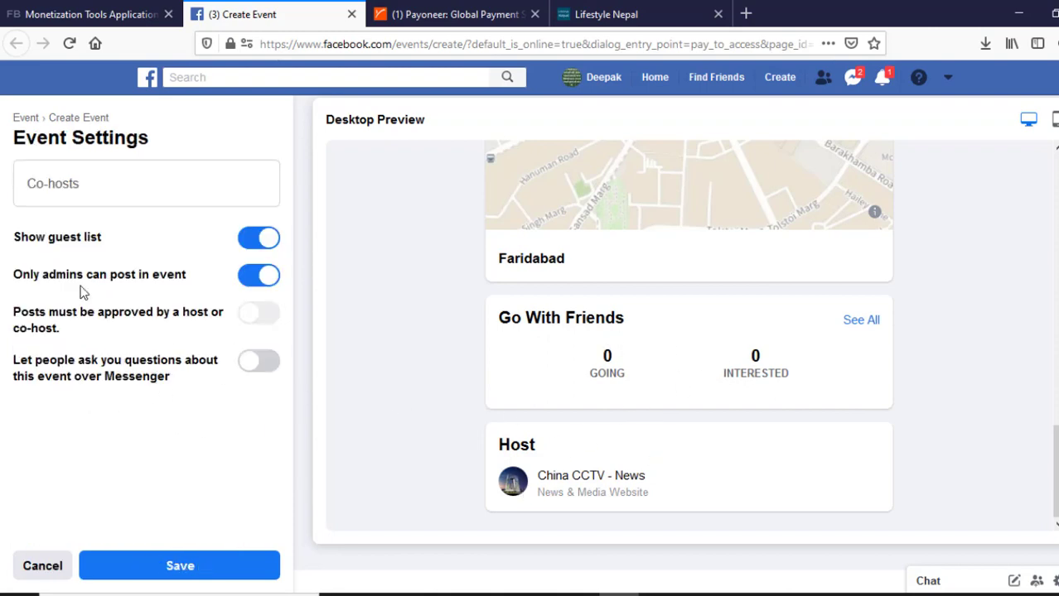
pyautogui.click(86, 184)
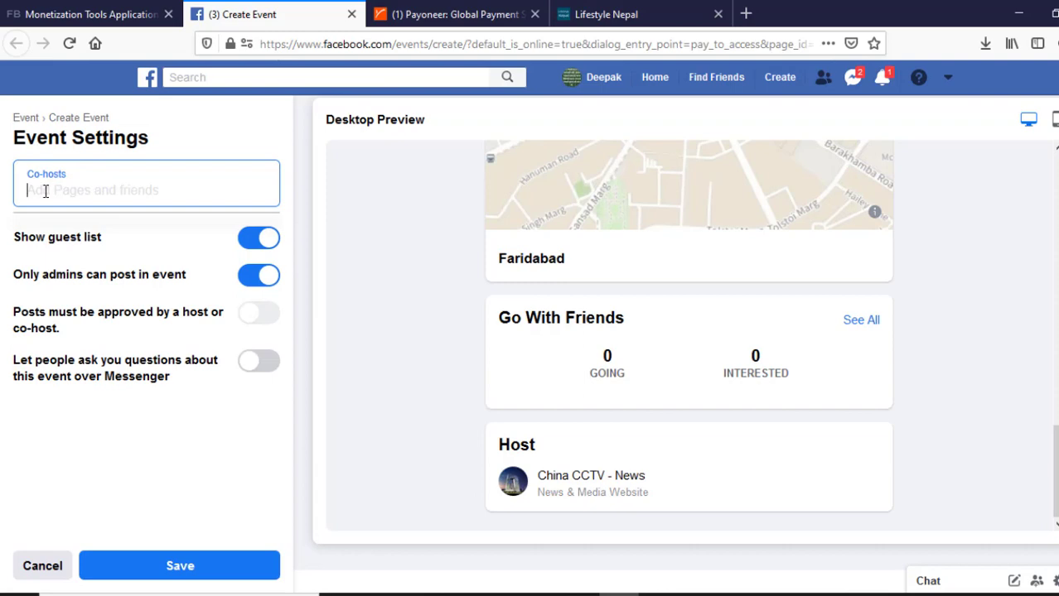
pyautogui.write('shreesti')
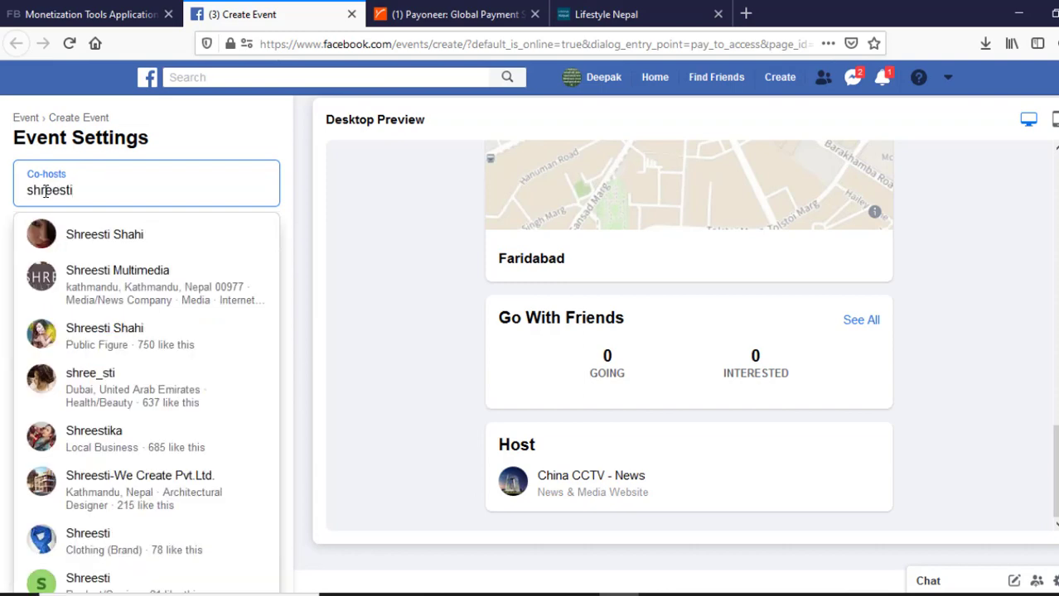
pyautogui.click(91, 234)
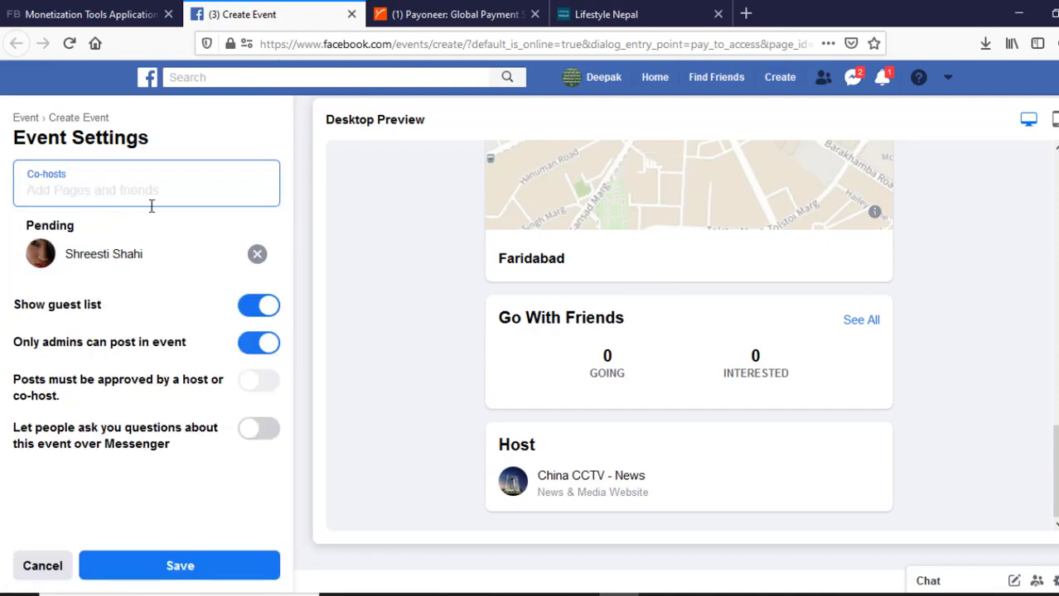
pyautogui.write('deepak')
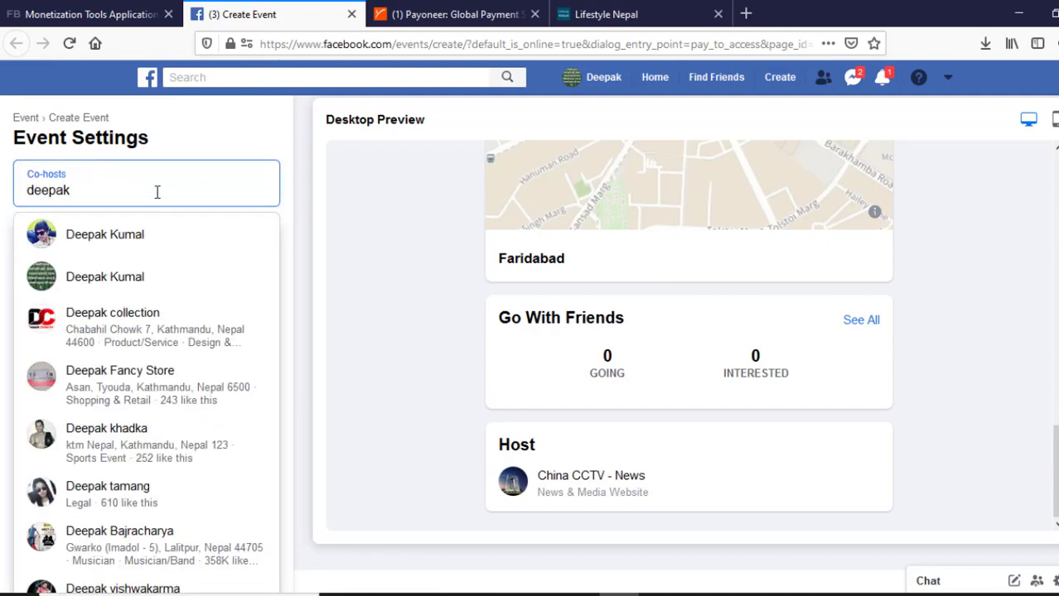
pyautogui.click(153, 240)
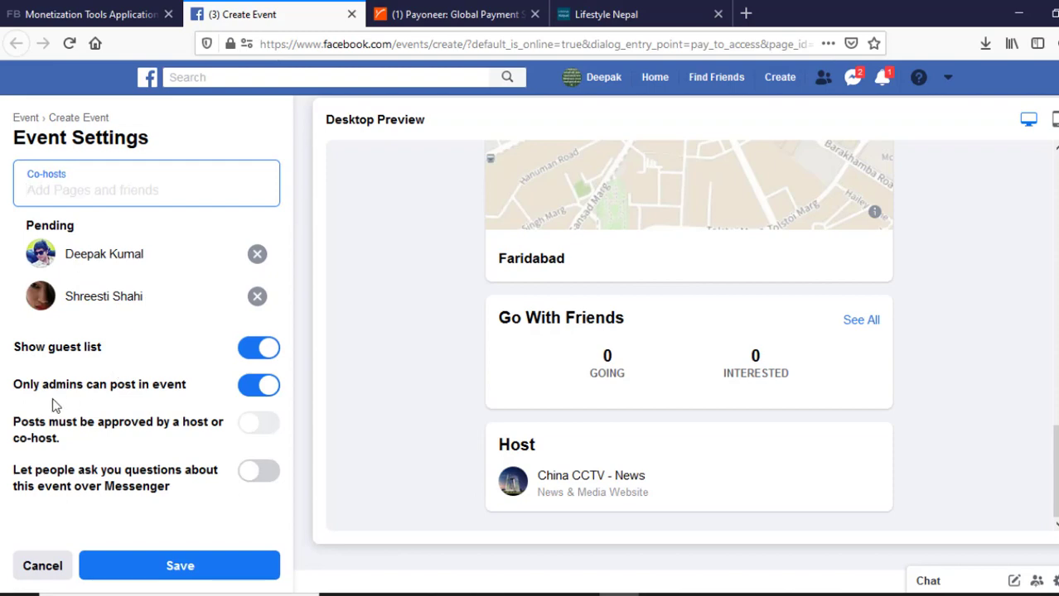
# Step: Save the event settings with the existing posting and Messenger question options, and create the event
pyautogui.moveTo(35, 381); pyautogui.dragTo(175, 381)
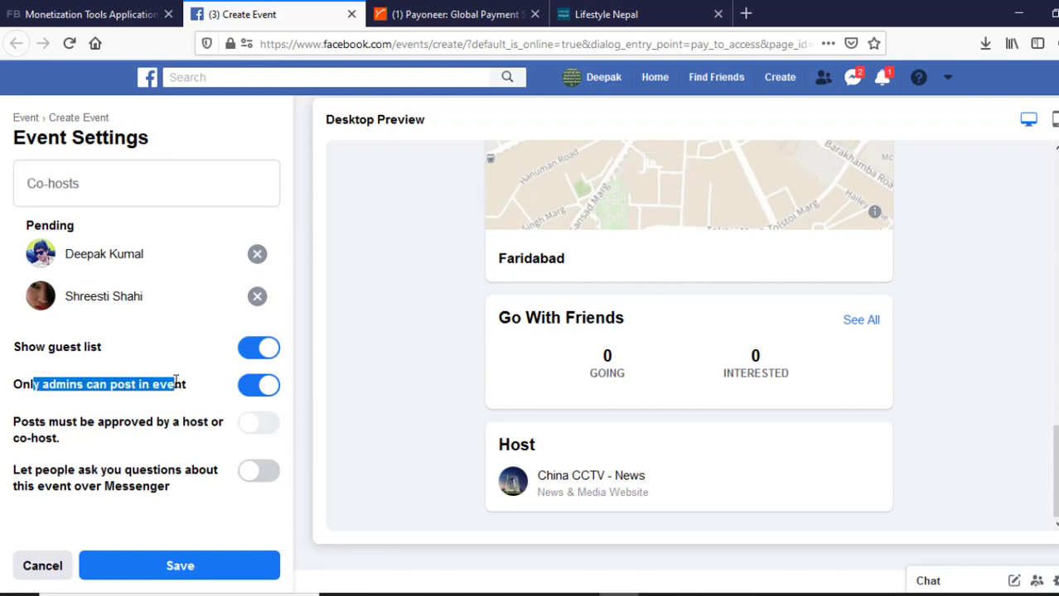
pyautogui.click(176, 381)
pyautogui.moveTo(32, 423); pyautogui.dragTo(174, 424)
pyautogui.click(177, 425)
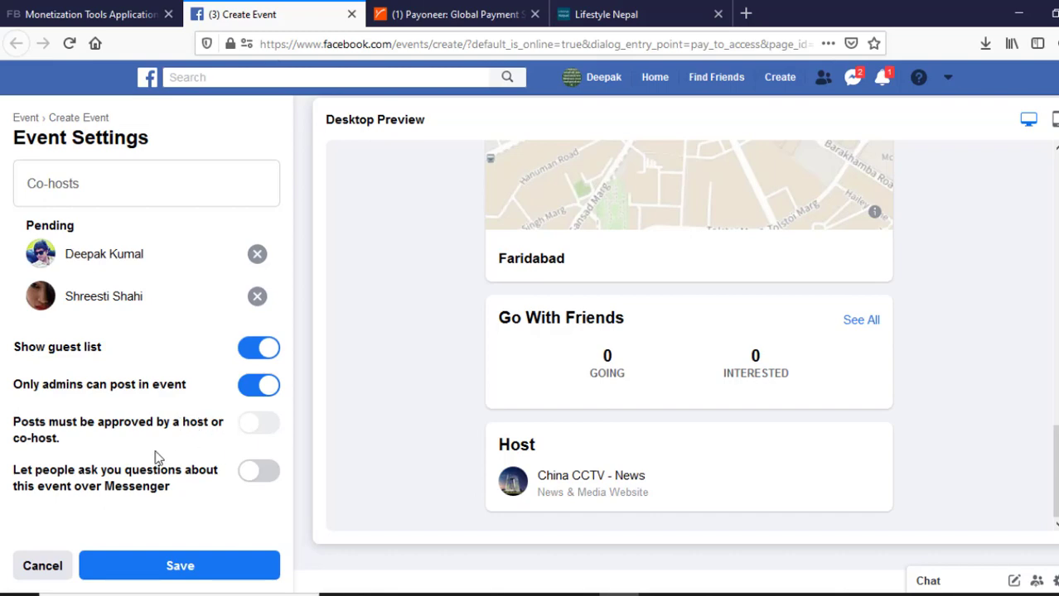
pyautogui.moveTo(22, 471); pyautogui.dragTo(154, 471)
pyautogui.click(154, 471)
pyautogui.click(183, 575)
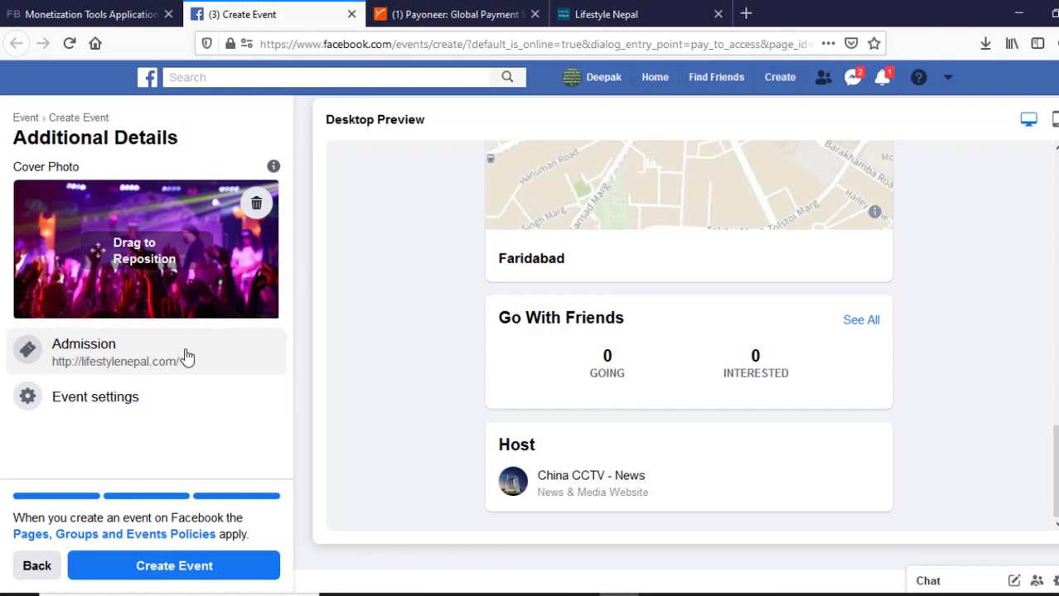
pyautogui.click(201, 572)
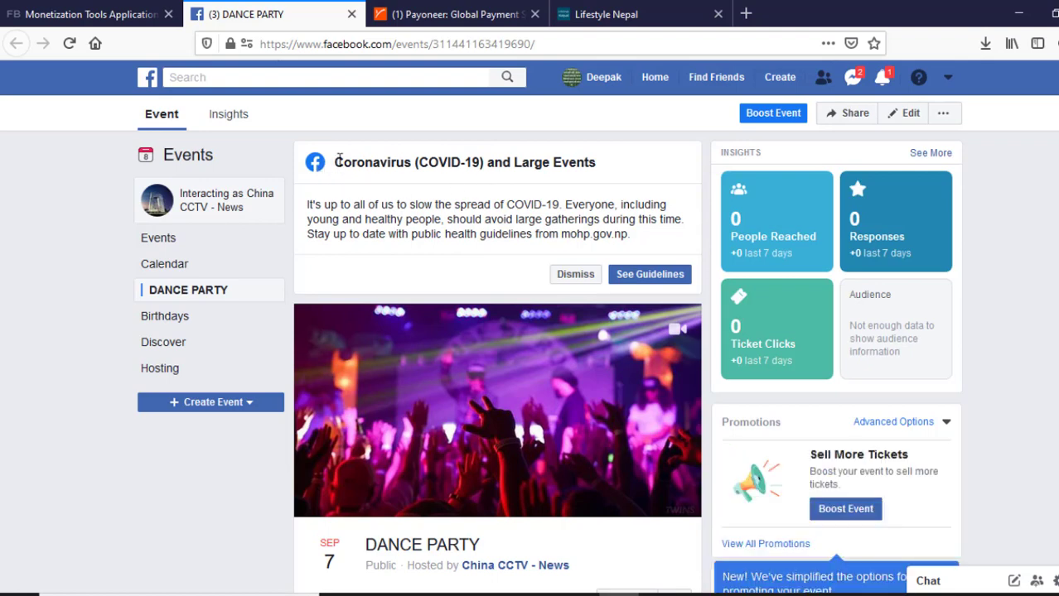
# Step: Read the Coronavirus (COVID-19) and Large Events notice on the new event's page
pyautogui.moveTo(339, 161); pyautogui.dragTo(614, 167)
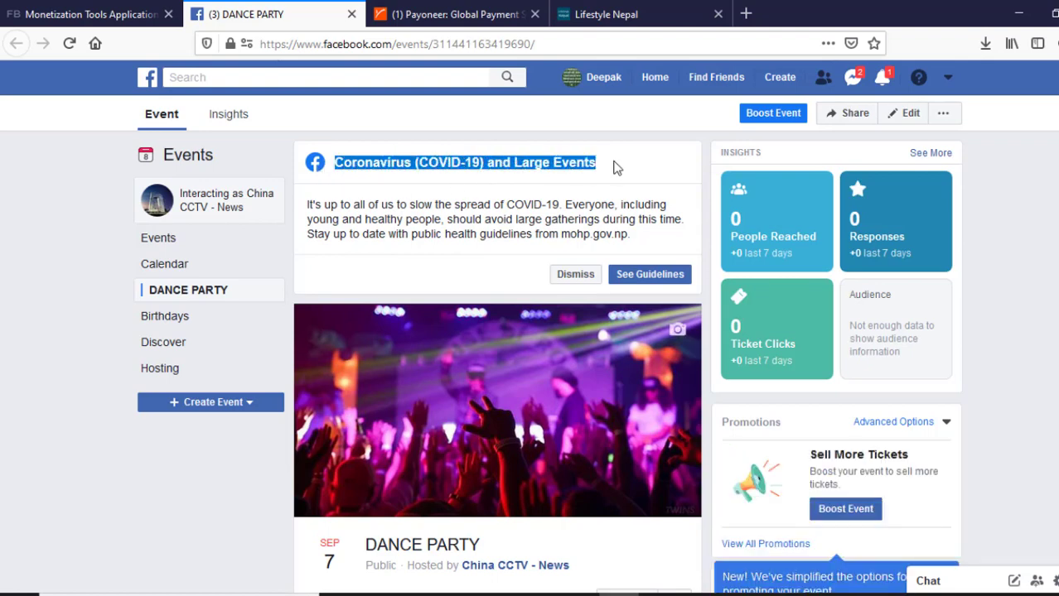
pyautogui.moveTo(339, 205); pyautogui.dragTo(663, 204)
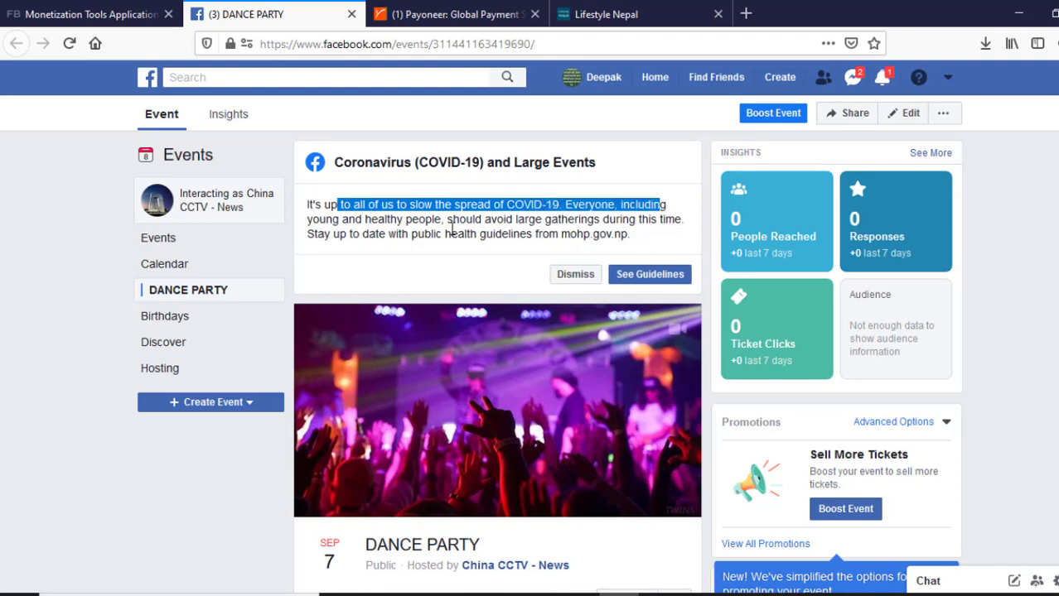
pyautogui.moveTo(319, 220); pyautogui.dragTo(684, 220)
pyautogui.moveTo(317, 235); pyautogui.dragTo(627, 236)
pyautogui.click(634, 238)
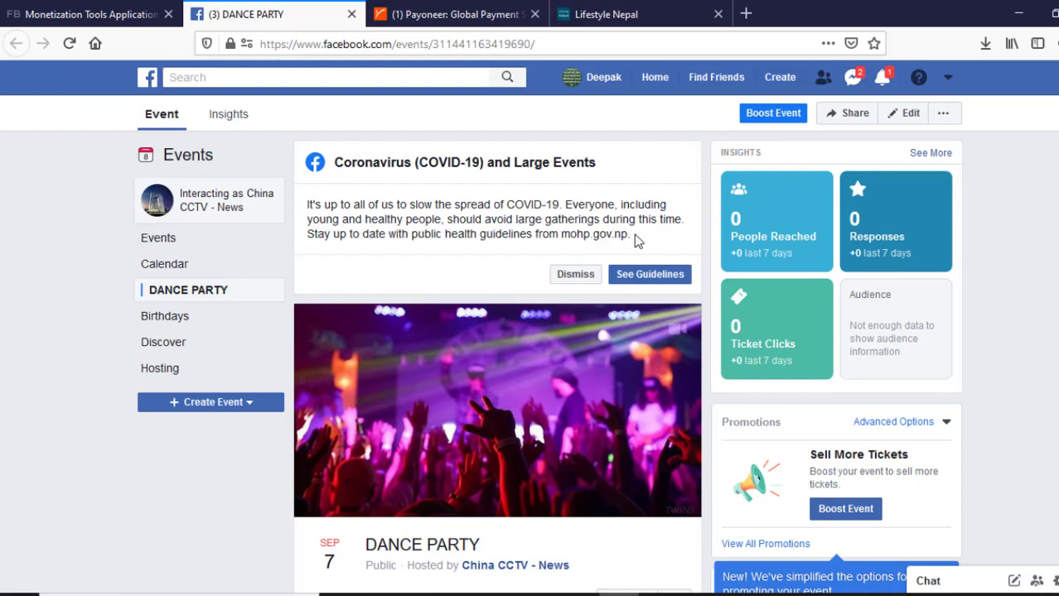
# Step: Examine the DANCE PARTY event page's host, daily schedule, location and ticket link
pyautogui.scroll(-1, 594, 330)
pyautogui.scroll(-4, 594, 330)
pyautogui.scroll(1, 485, 321)
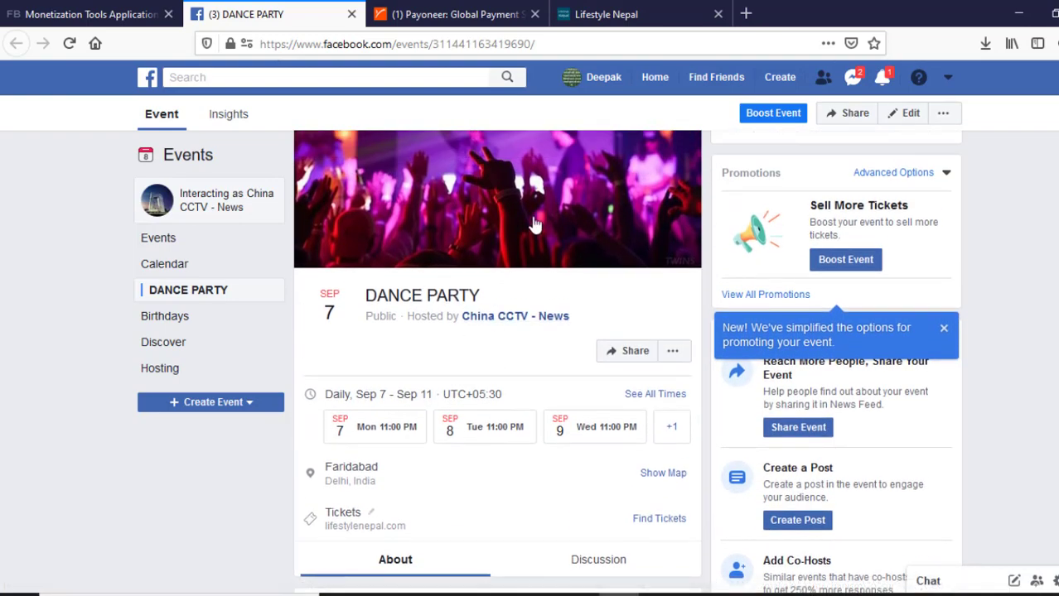
pyautogui.scroll(2, 415, 254)
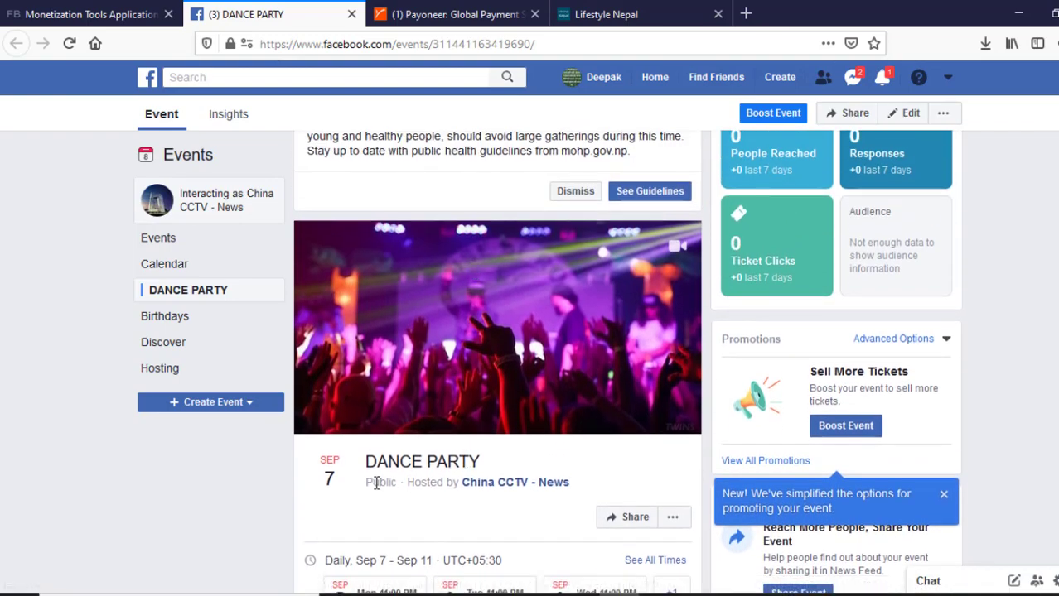
pyautogui.moveTo(374, 482); pyautogui.dragTo(581, 489)
pyautogui.click(626, 480)
pyautogui.scroll(-3, 609, 480)
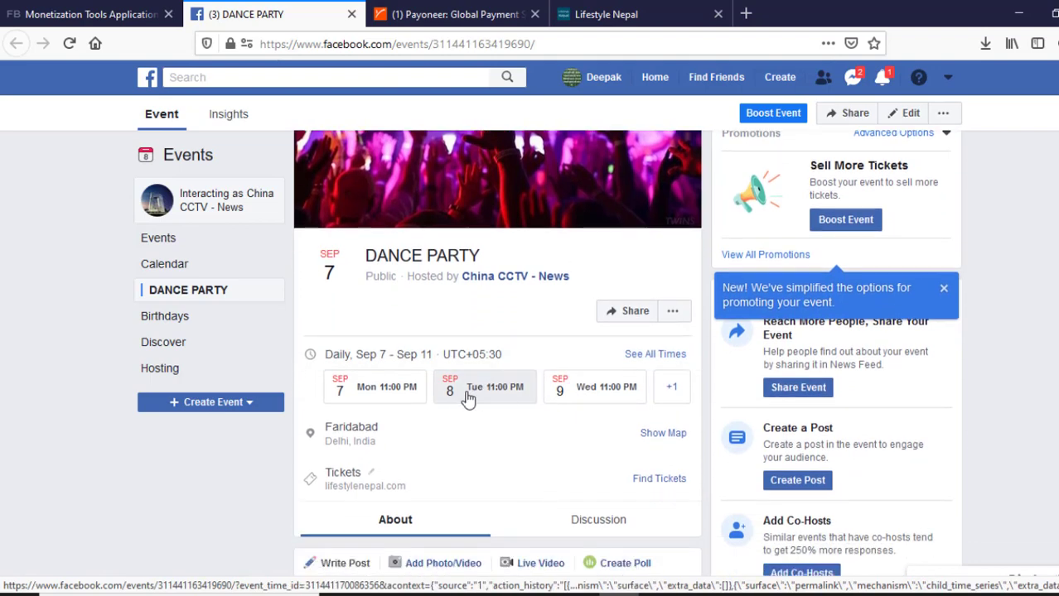
pyautogui.scroll(-2, 468, 399)
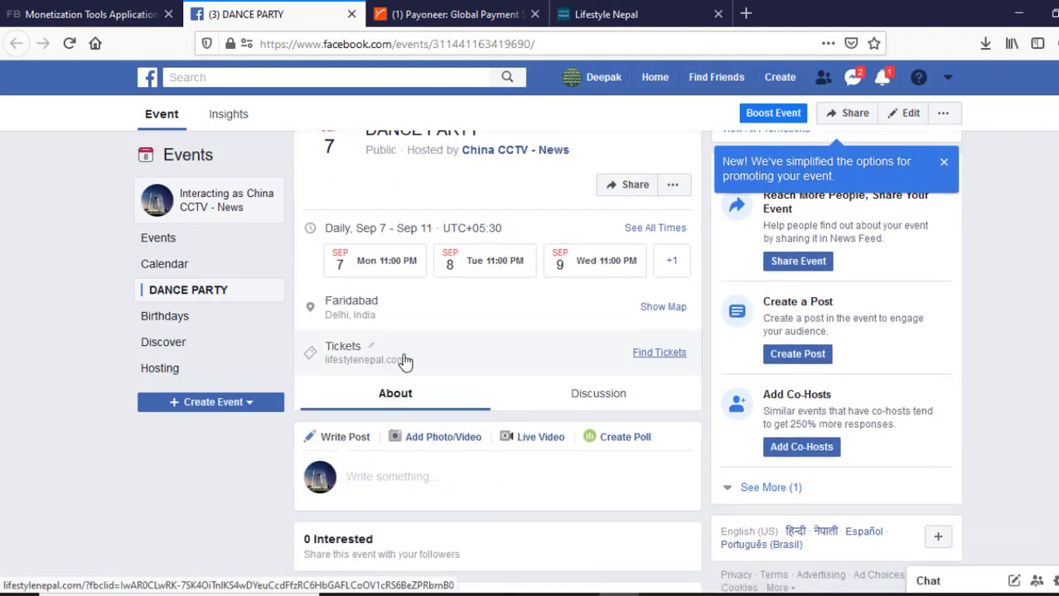
# Step: Check the website behind the DANCE PARTY ticket link, close it, and review the event's date and location details
pyautogui.click(669, 356)
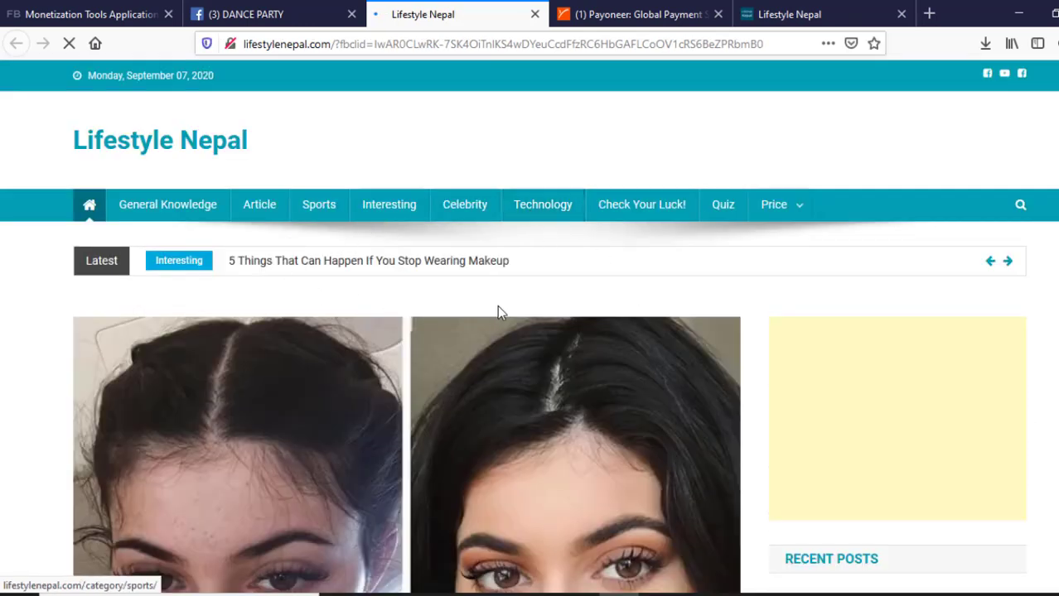
pyautogui.click(535, 14)
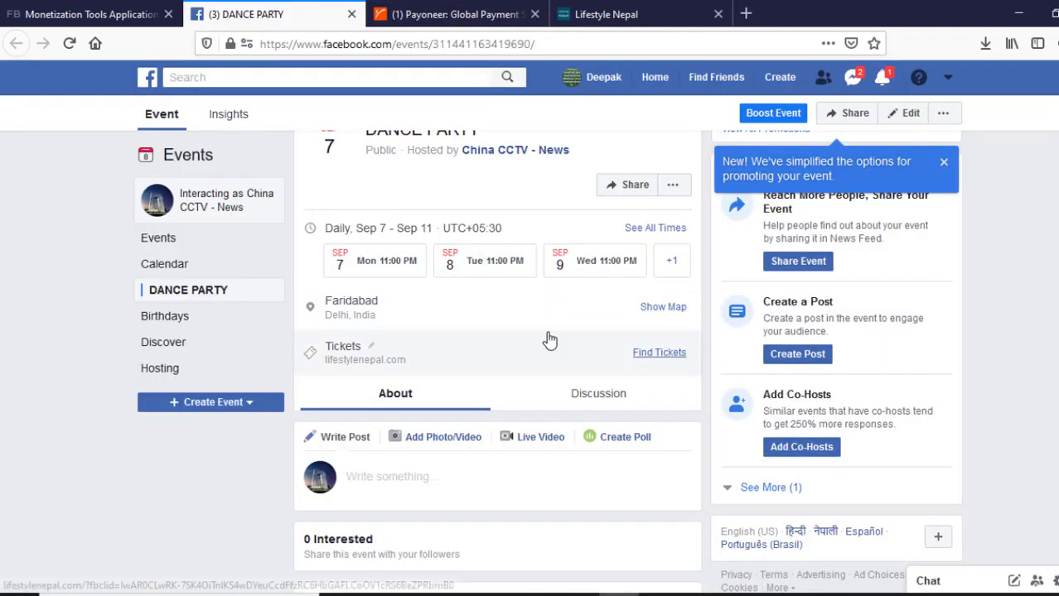
pyautogui.scroll(1, 545, 340)
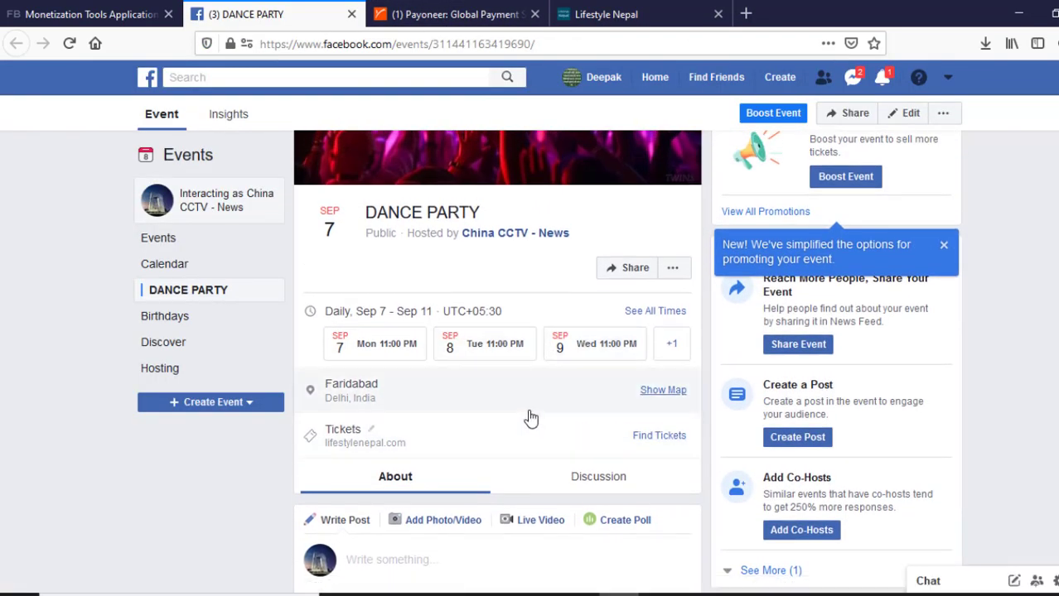
pyautogui.scroll(2, 531, 419)
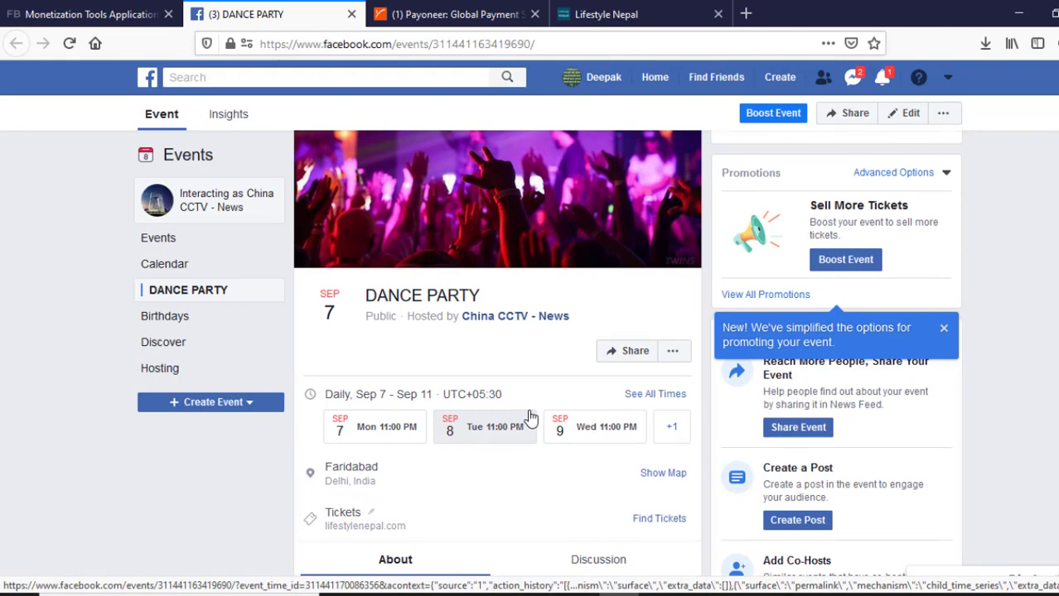
pyautogui.scroll(-2, 531, 418)
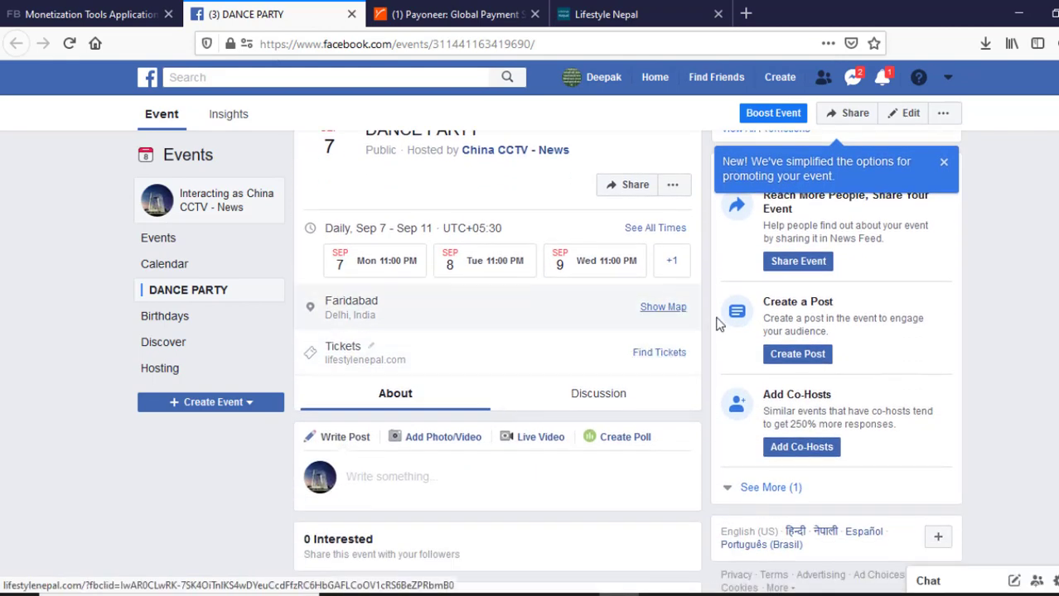
# Step: Look through the event's Discussion and About sections and view its cover photo at full size
pyautogui.click(564, 397)
pyautogui.click(398, 397)
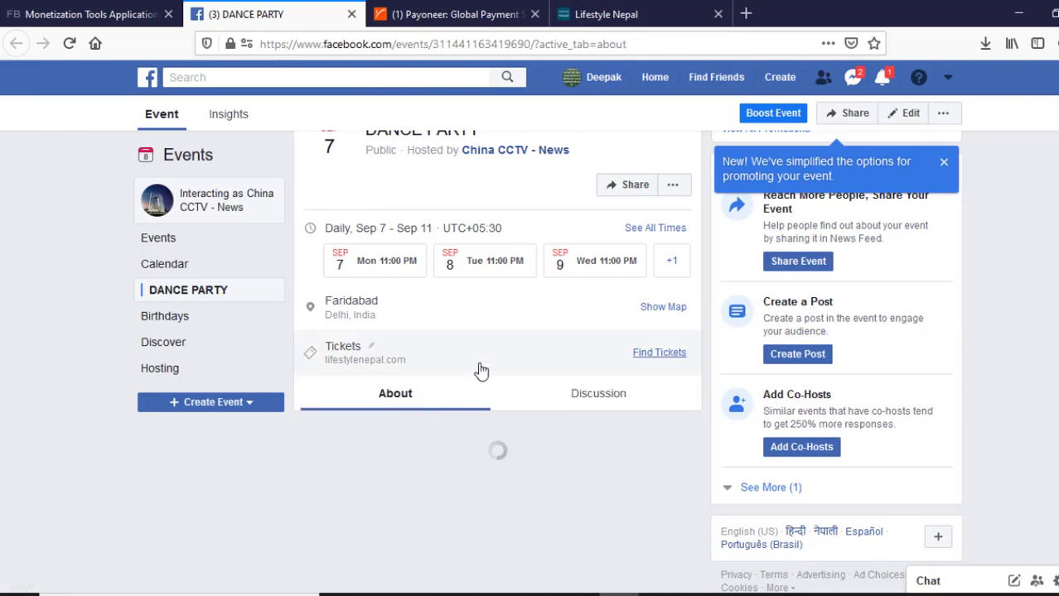
pyautogui.scroll(3, 481, 371)
pyautogui.scroll(3, 413, 313)
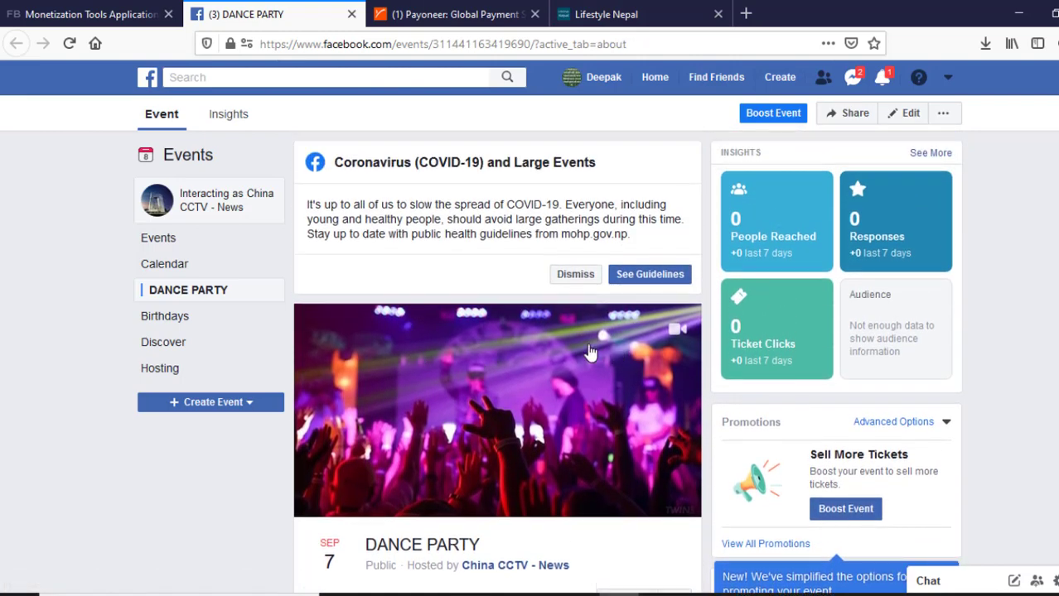
pyautogui.scroll(-3, 488, 377)
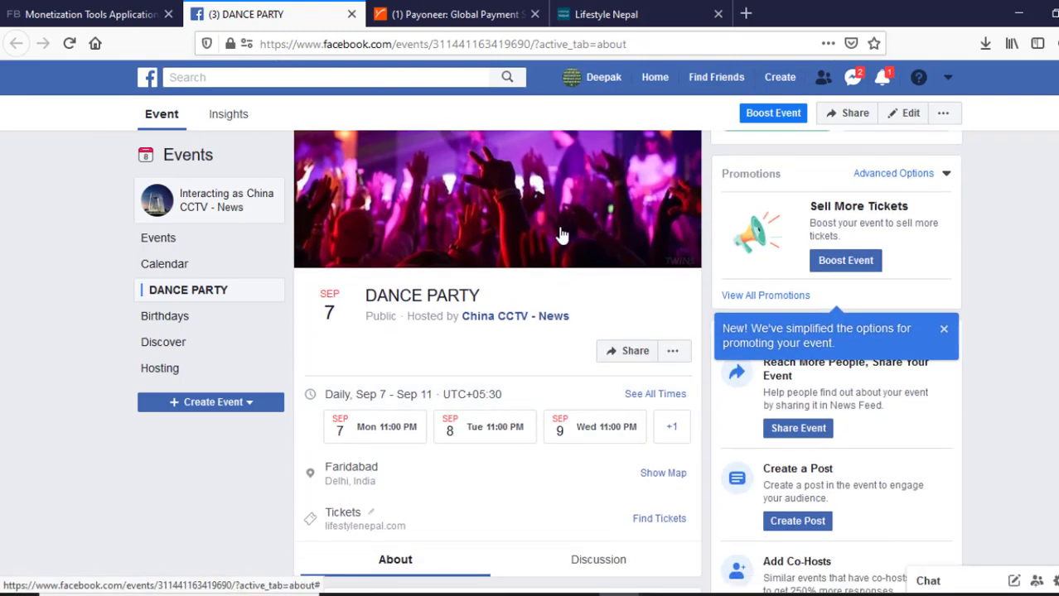
pyautogui.click(537, 263)
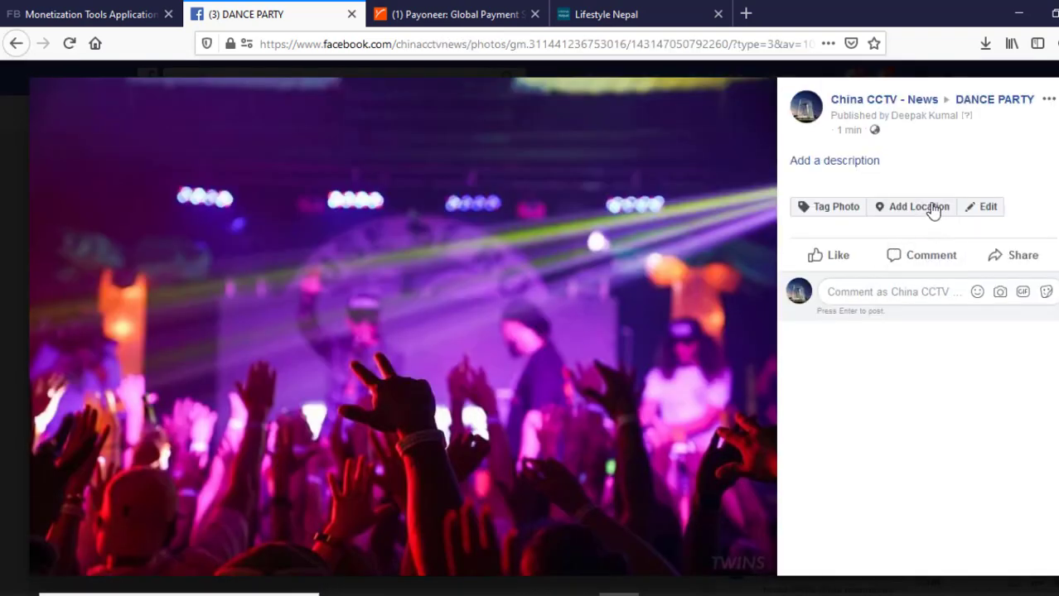
pyautogui.press('Escape')
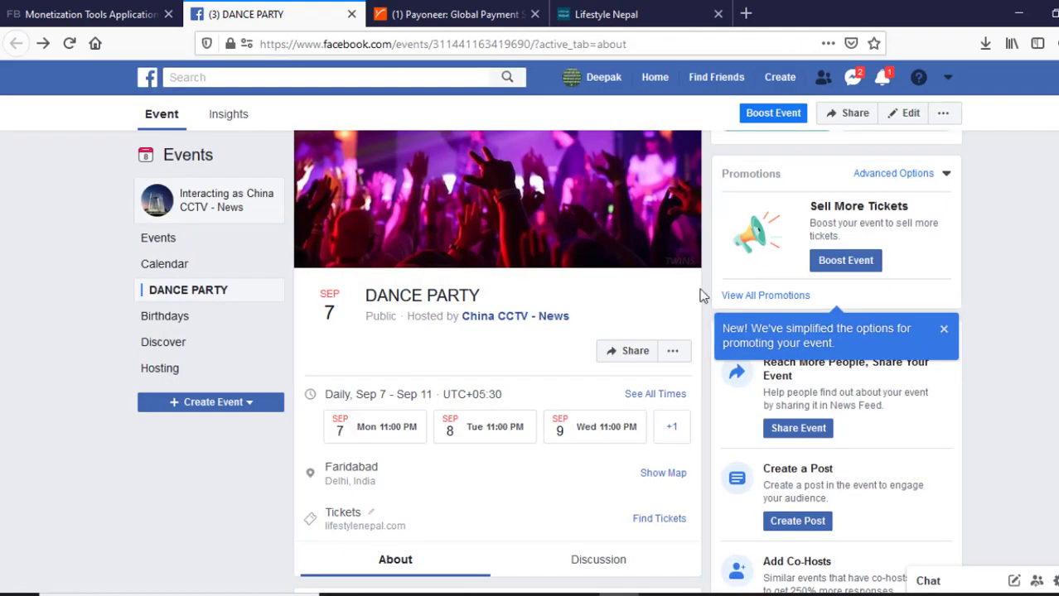
# Step: Open the full list of event dates and check the September 7 ticket link
pyautogui.click(668, 396)
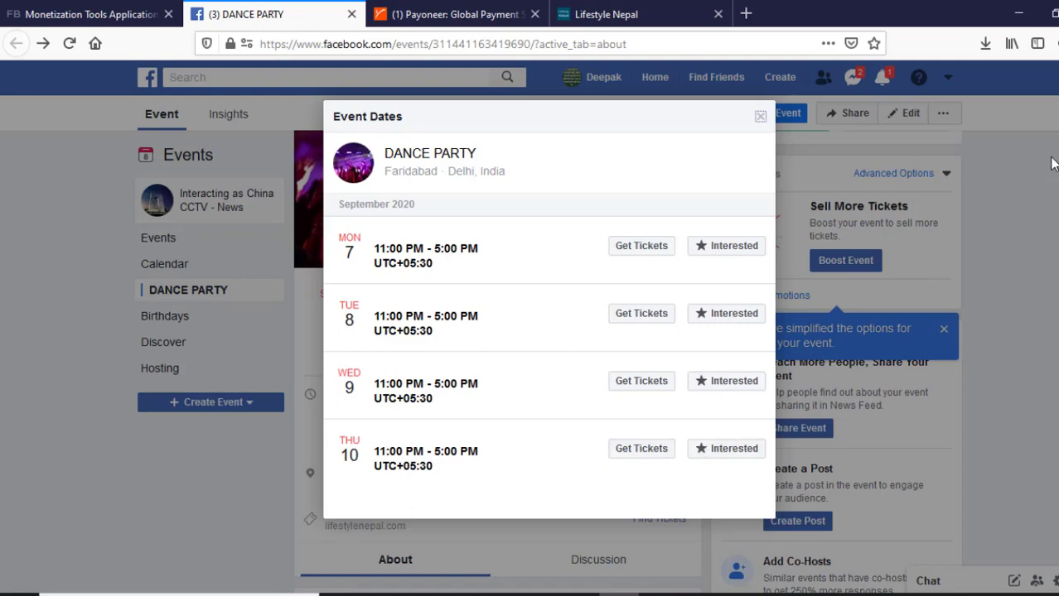
pyautogui.click(643, 245)
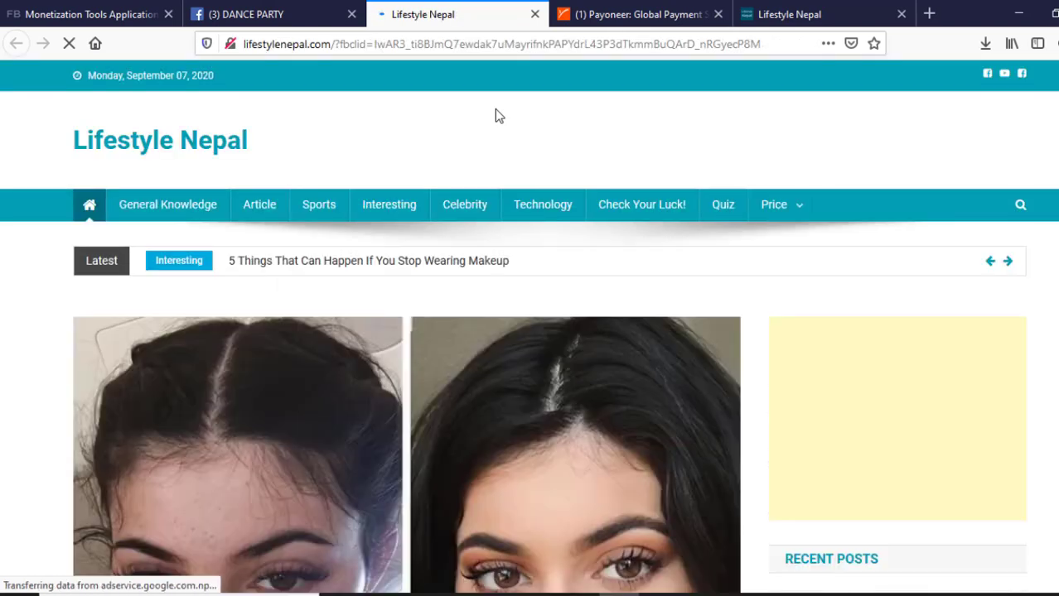
pyautogui.click(534, 14)
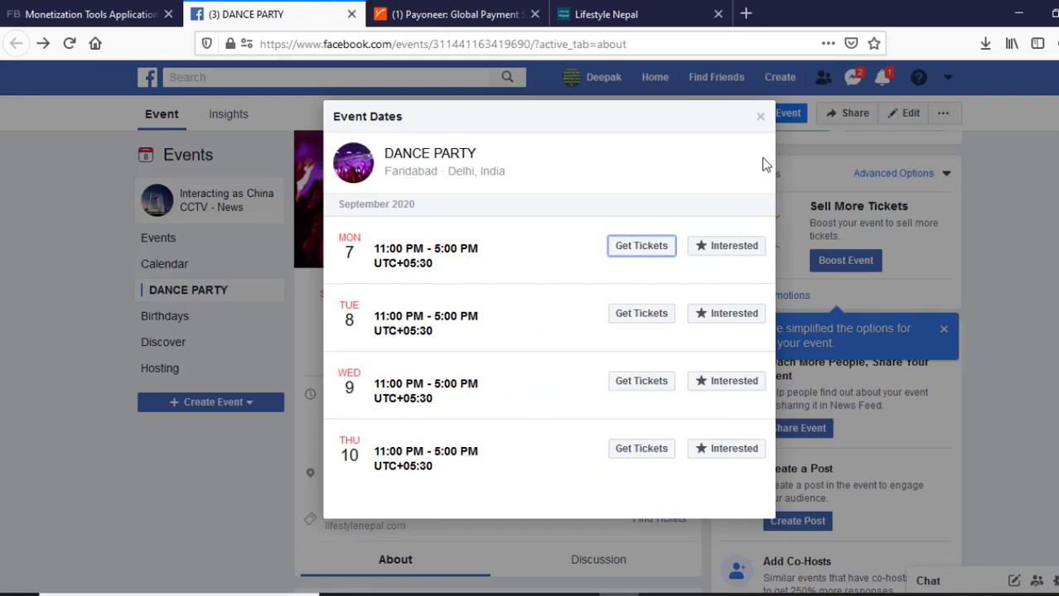
# Step: Mark the September 7, 8, 9 and 10 dates of DANCE PARTY as Interested
pyautogui.click(733, 248)
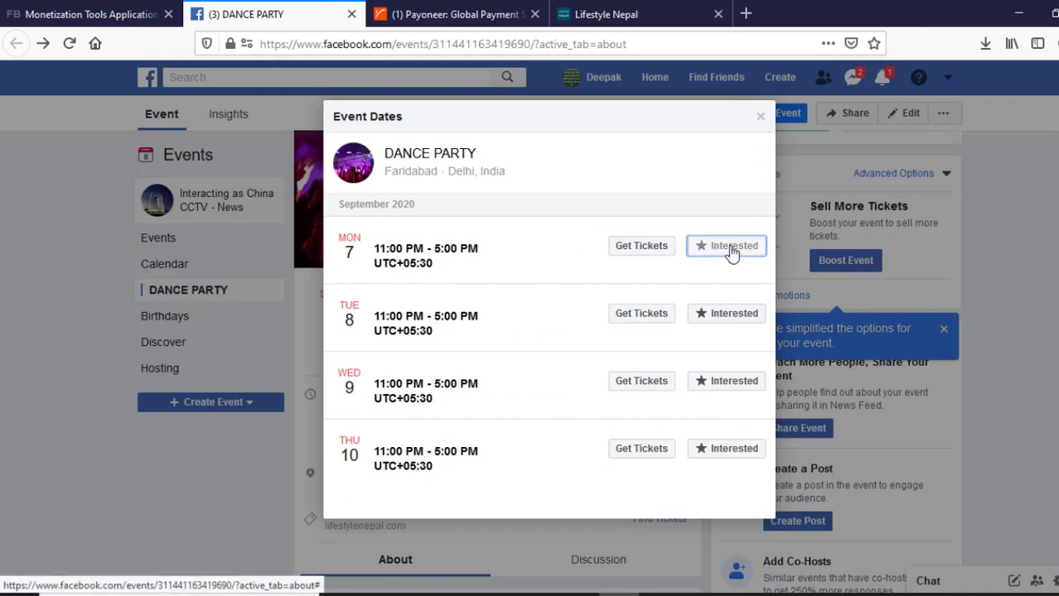
pyautogui.click(729, 314)
pyautogui.click(734, 384)
pyautogui.click(734, 449)
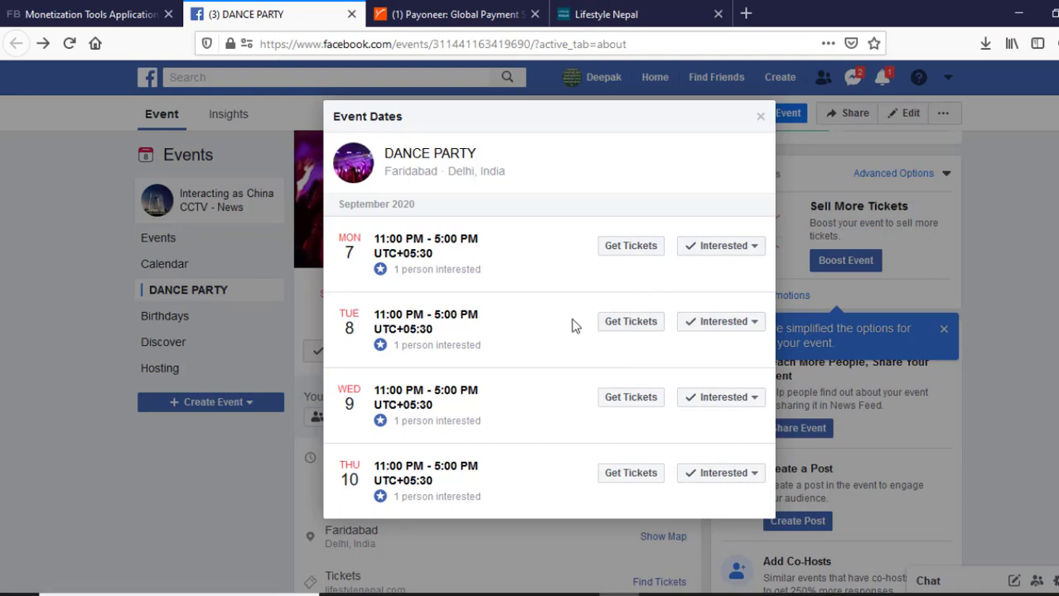
# Step: Recheck the September 7 ticket website and close the list of event dates
pyautogui.click(623, 248)
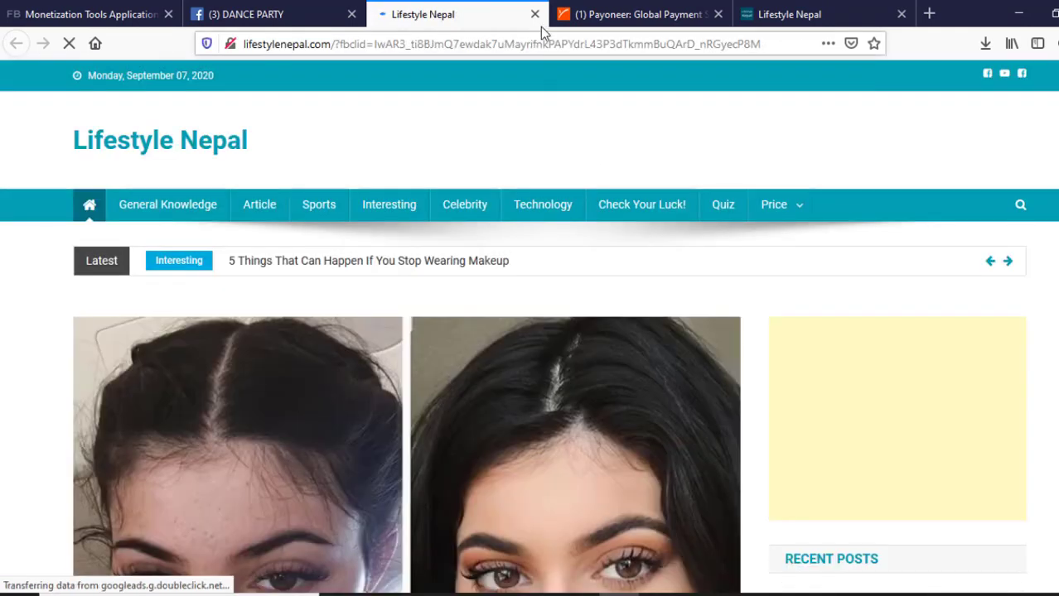
pyautogui.click(536, 15)
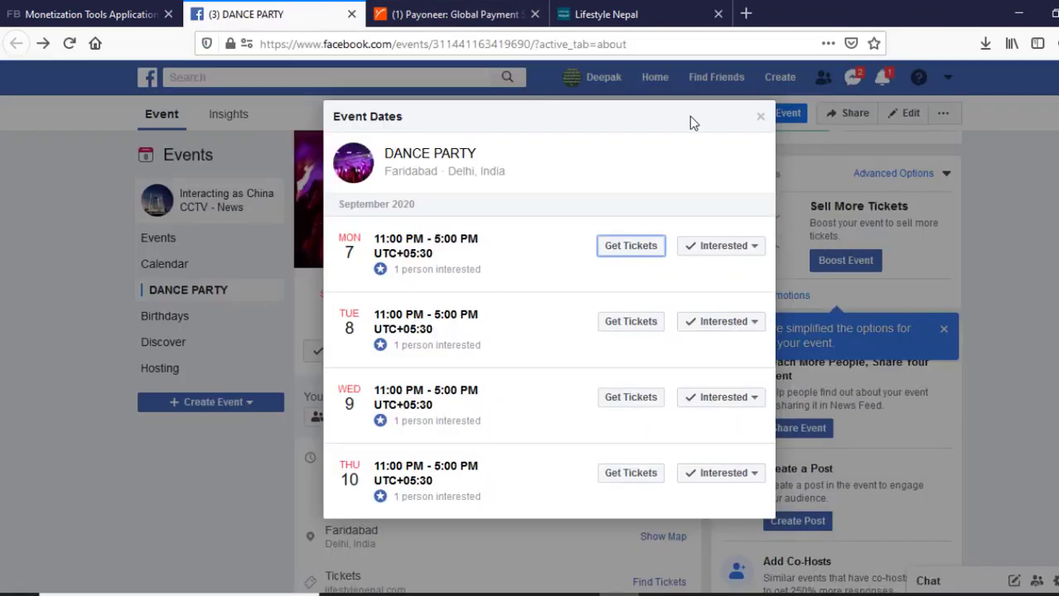
pyautogui.click(760, 119)
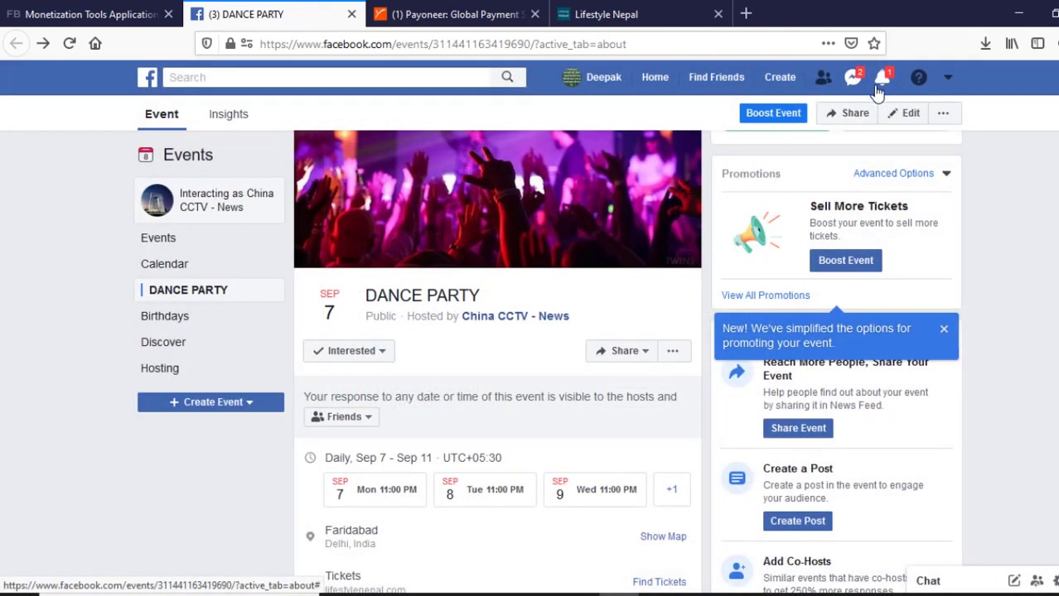
# Step: Check the account's latest notifications and return to the start of the event page
pyautogui.click(885, 80)
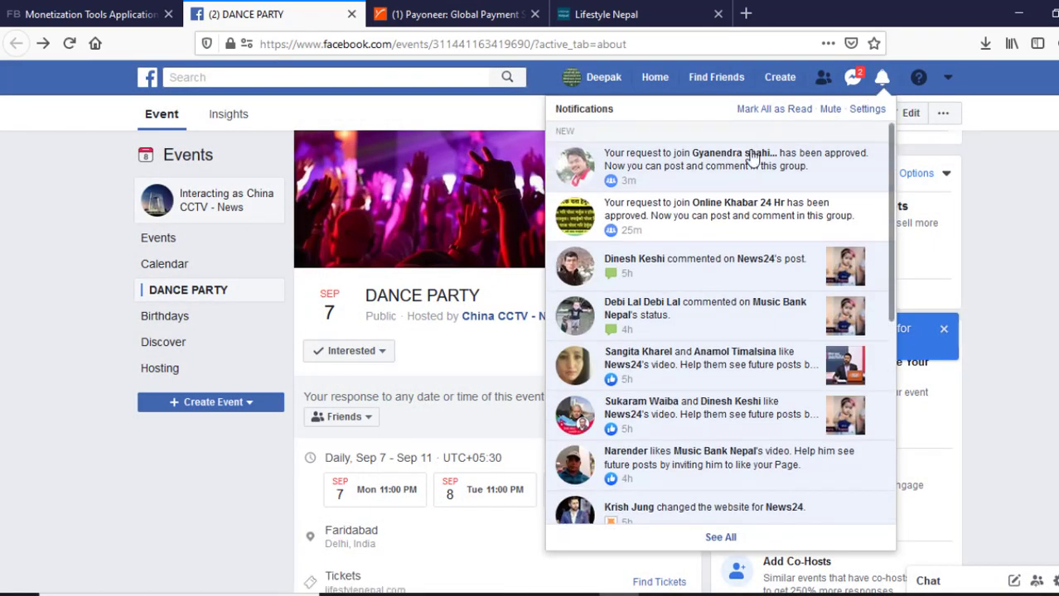
pyautogui.click(999, 138)
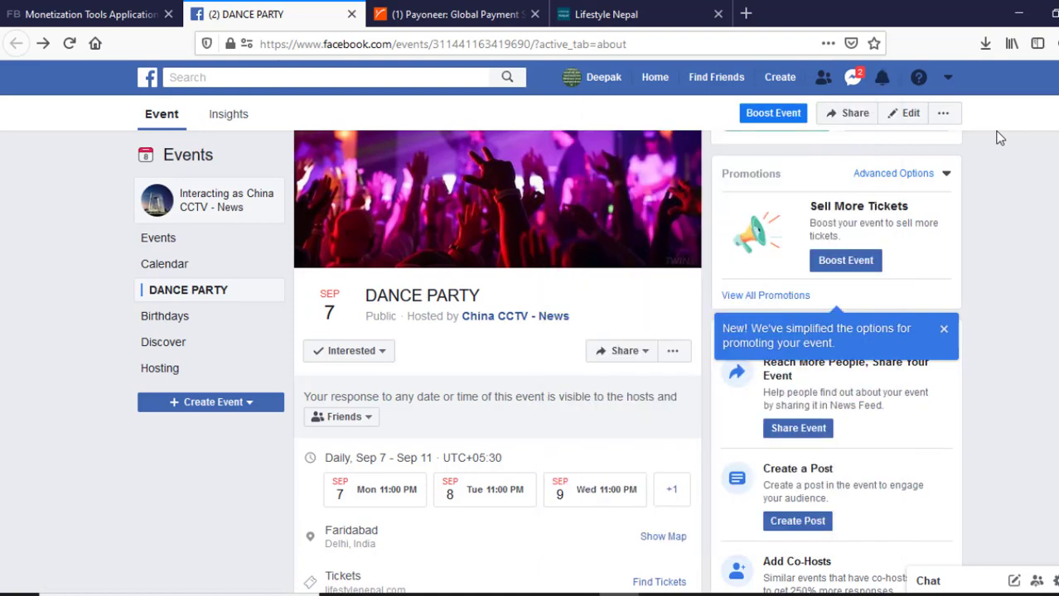
pyautogui.scroll(5, 514, 250)
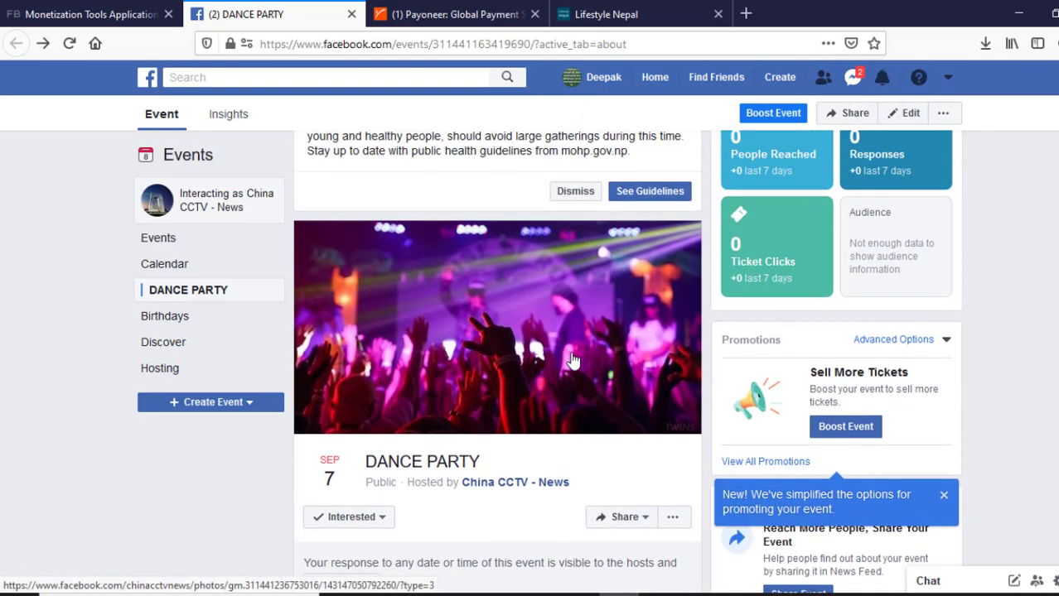
pyautogui.scroll(1, 579, 358)
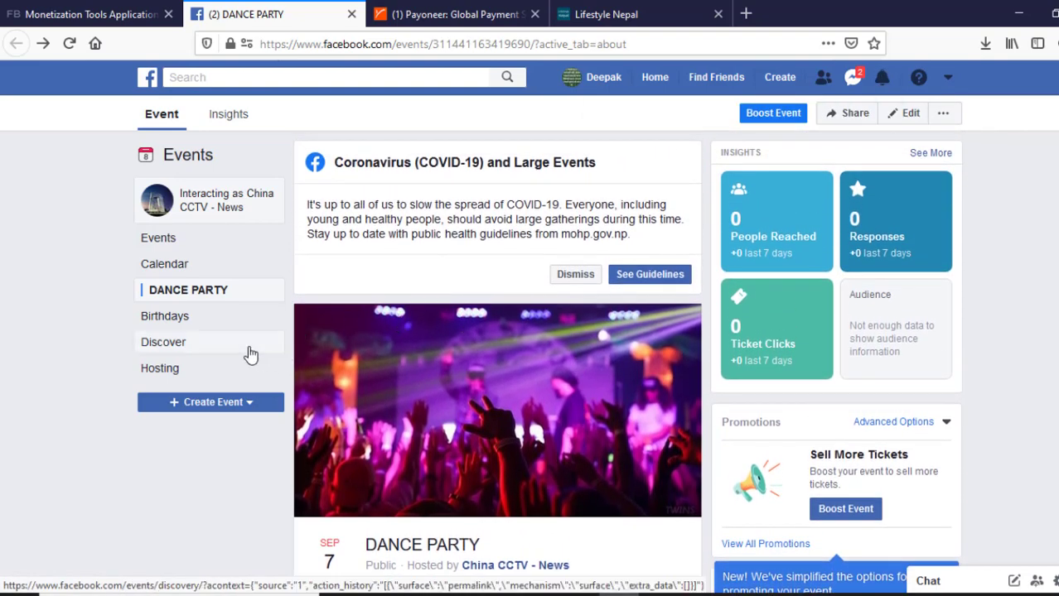
# Step: Leave the event page and switch to the China CCTV - News page through the Facebook home page
pyautogui.click(177, 265)
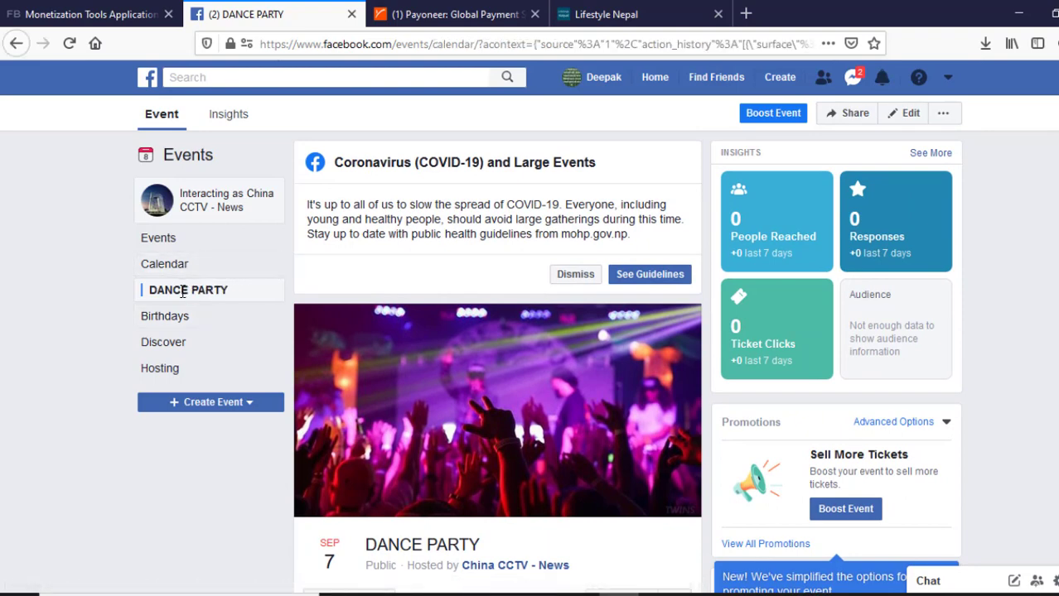
pyautogui.click(654, 77)
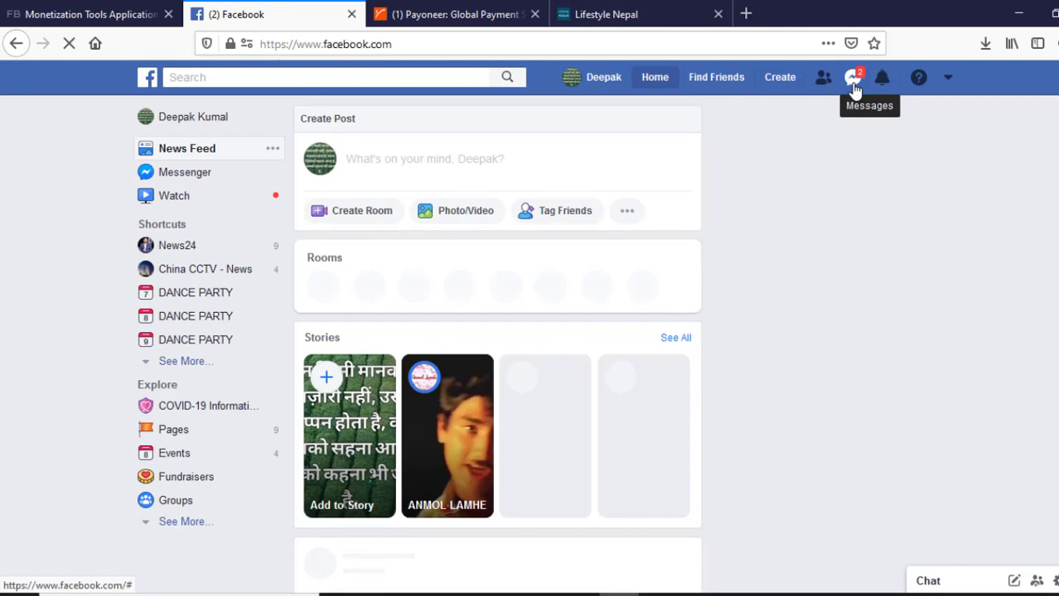
pyautogui.click(947, 81)
pyautogui.click(841, 159)
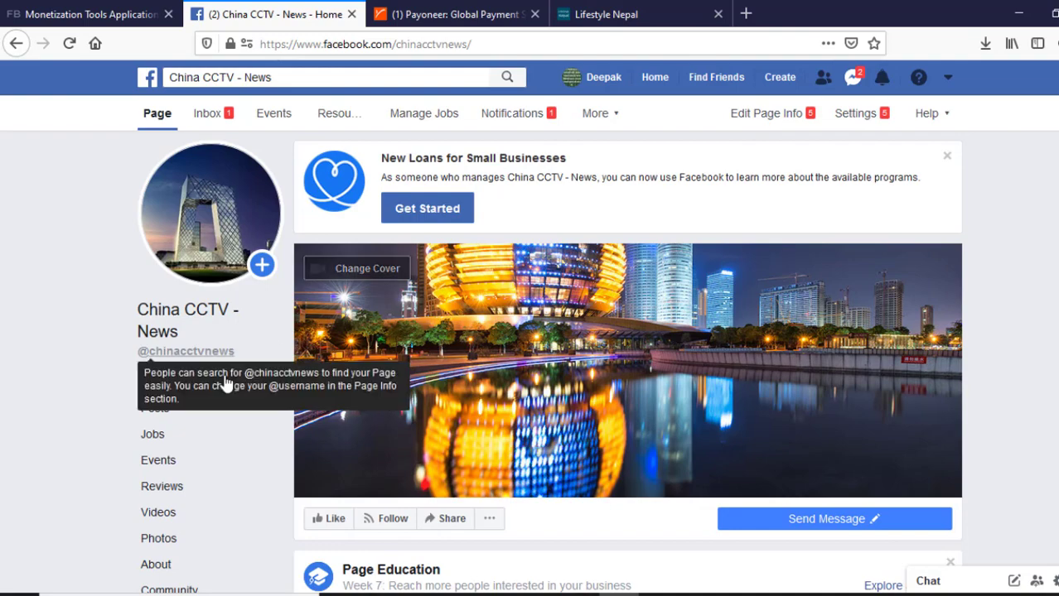
# Step: Find the DANCE PARTY post on the China CCTV - News page and mark it as Interested
pyautogui.scroll(-3, 212, 406)
pyautogui.scroll(-3, 213, 406)
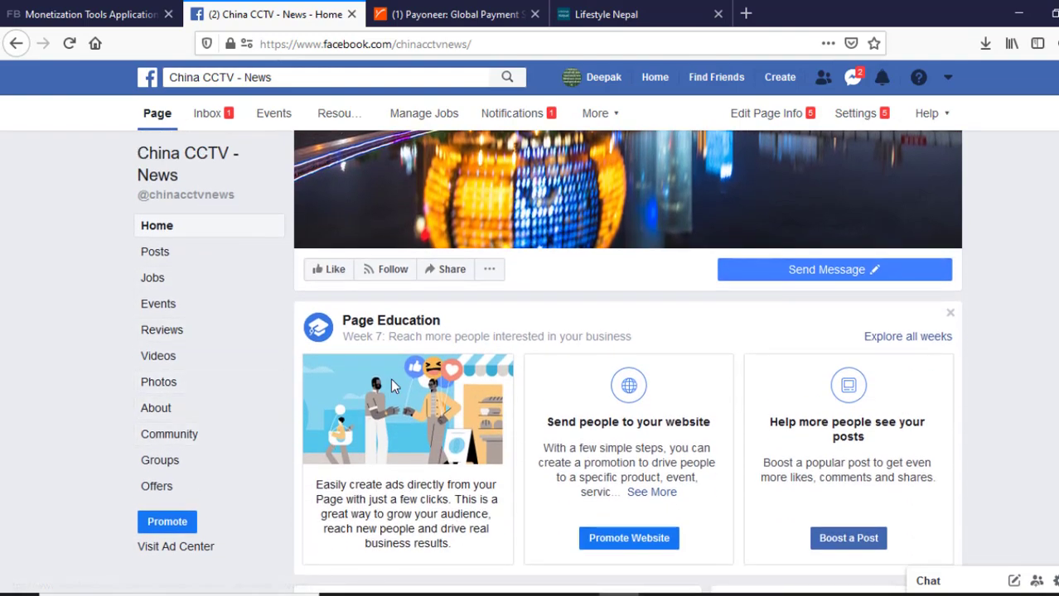
pyautogui.scroll(-3, 391, 378)
pyautogui.scroll(-9, 426, 412)
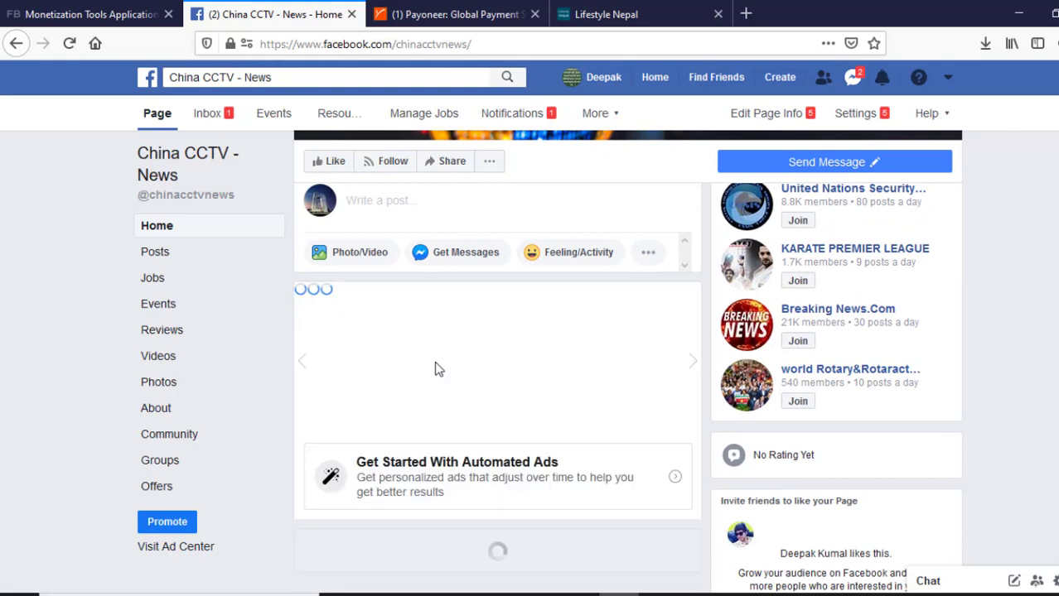
pyautogui.scroll(-5, 430, 355)
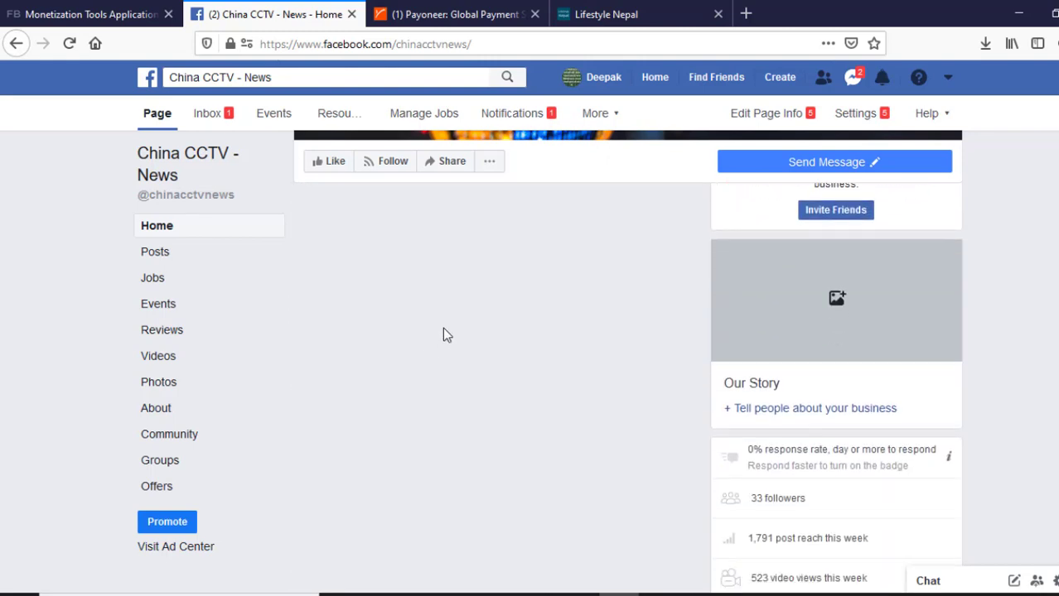
pyautogui.scroll(-1, 488, 431)
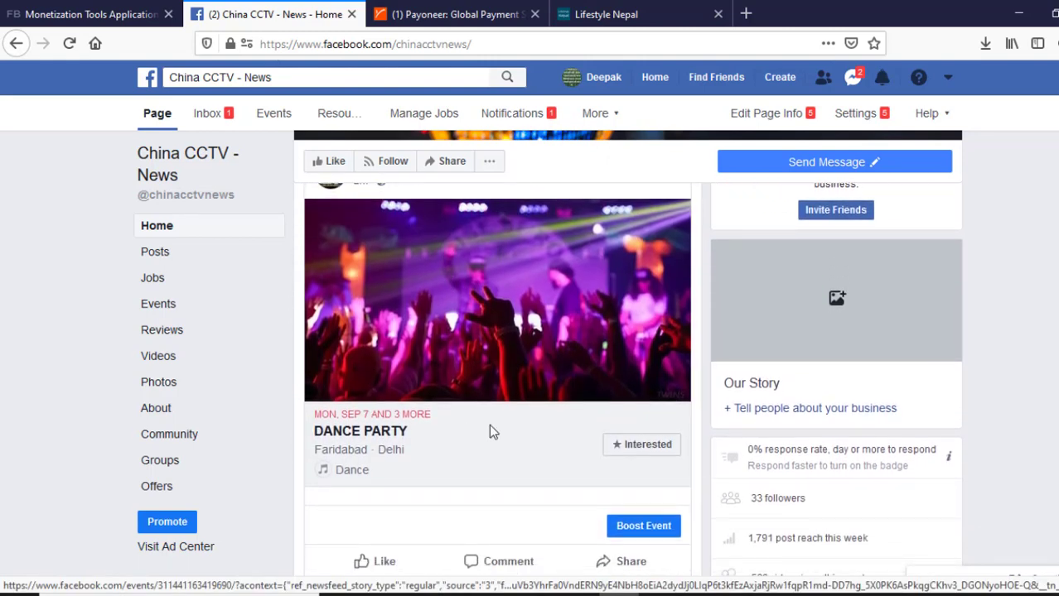
pyautogui.click(630, 452)
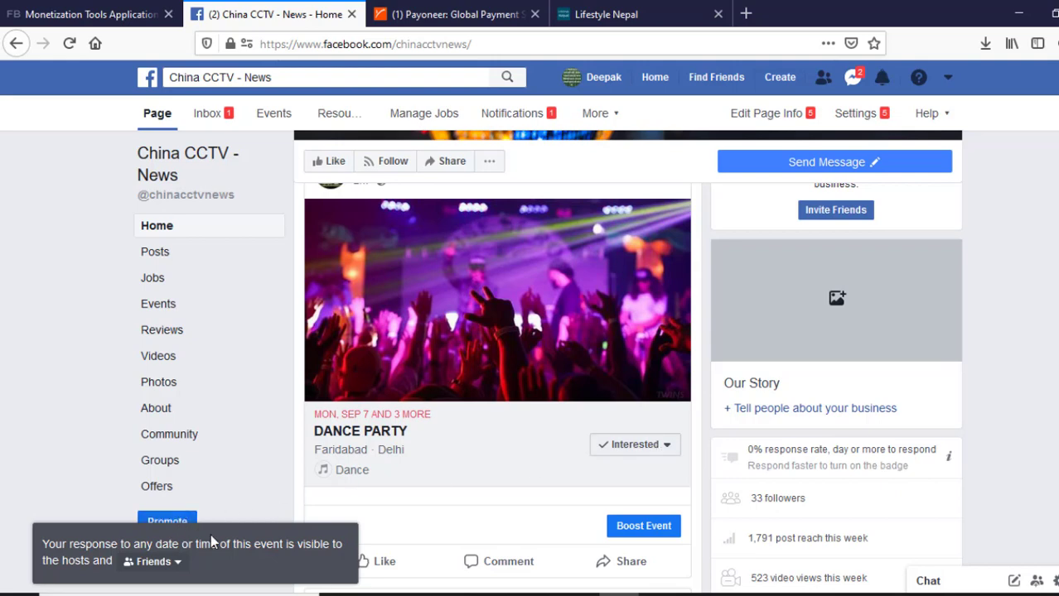
# Step: View the response choices and audience options for the DANCE PARTY post without changing them
pyautogui.click(667, 448)
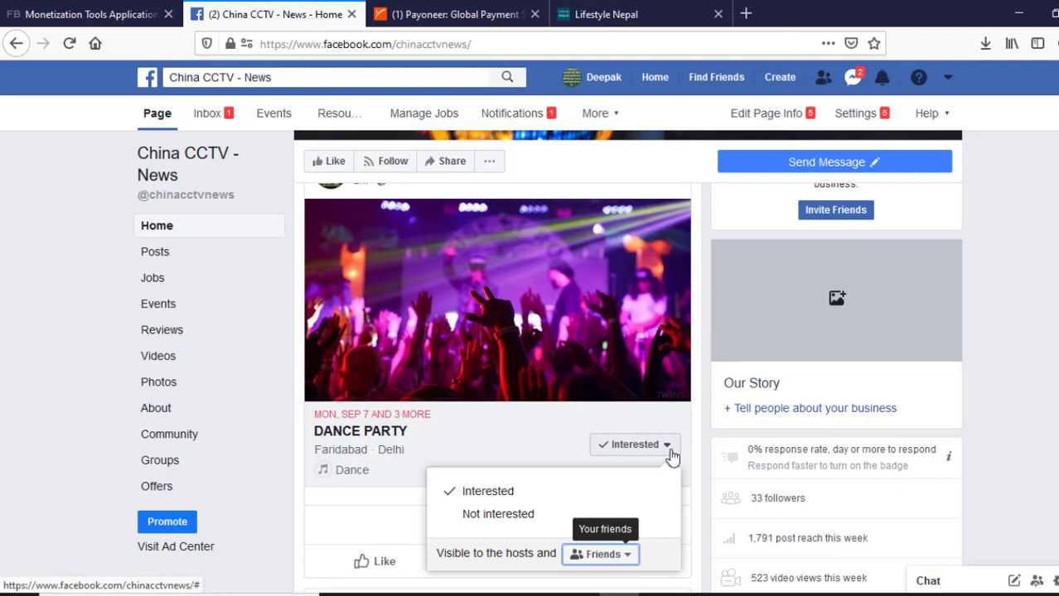
pyautogui.click(612, 557)
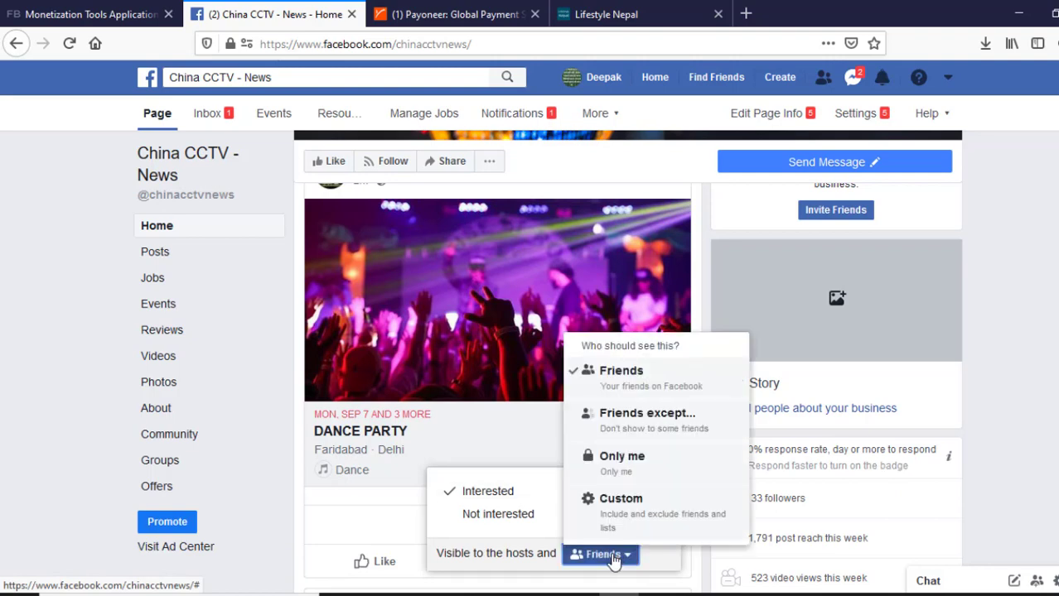
pyautogui.click(405, 485)
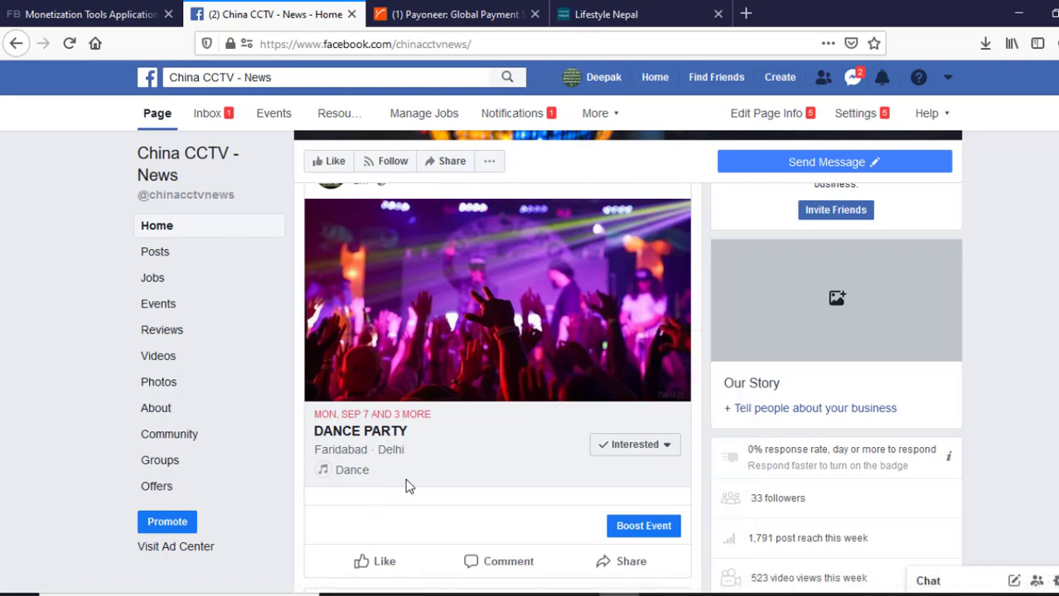
# Step: Open the Events section of the China CCTV - News page
pyautogui.scroll(-1, 422, 477)
pyautogui.scroll(2, 493, 456)
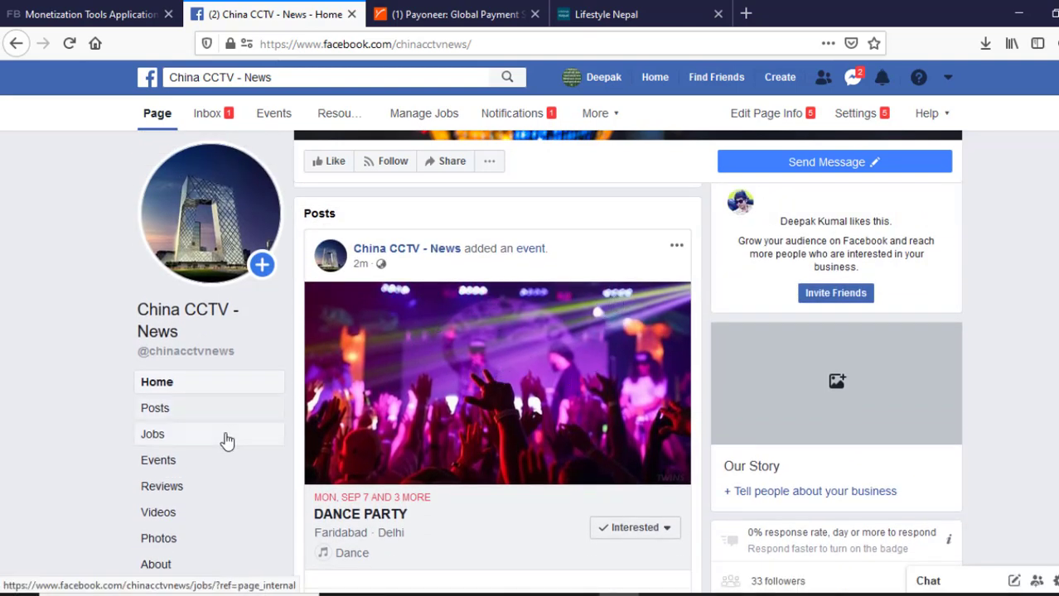
pyautogui.click(255, 470)
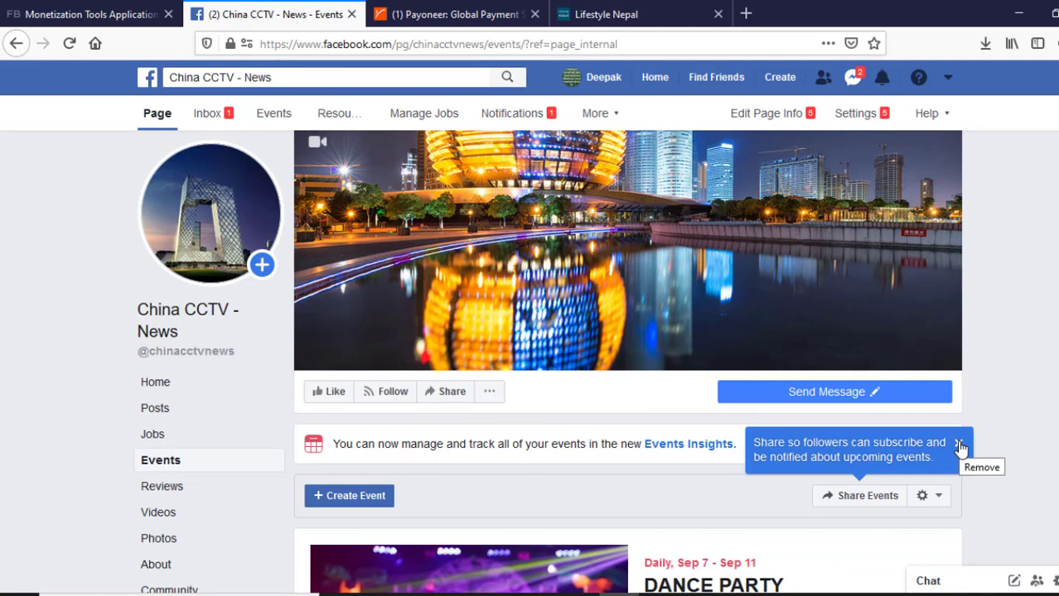
# Step: Dismiss the tip about sharing events, look over the DANCE PARTY listing, and open Events Insights
pyautogui.click(959, 447)
pyautogui.scroll(-3, 911, 439)
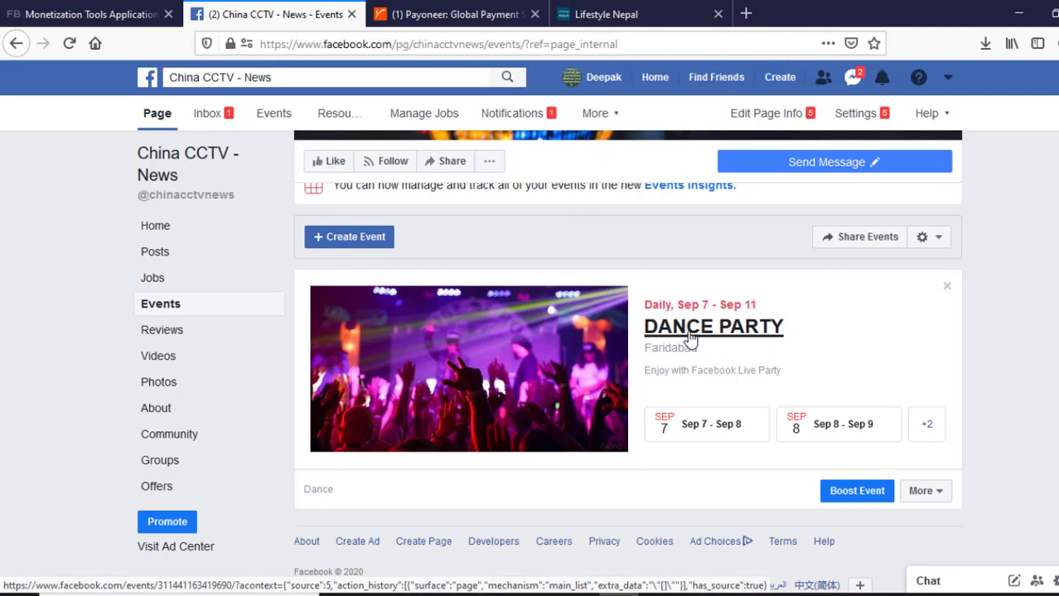
pyautogui.scroll(1, 690, 338)
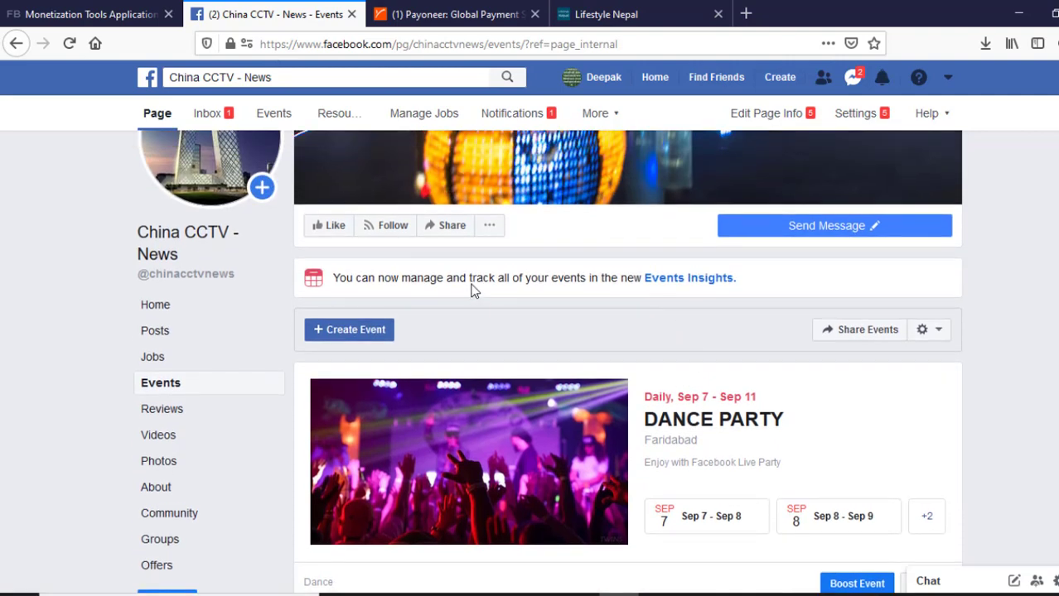
pyautogui.click(680, 283)
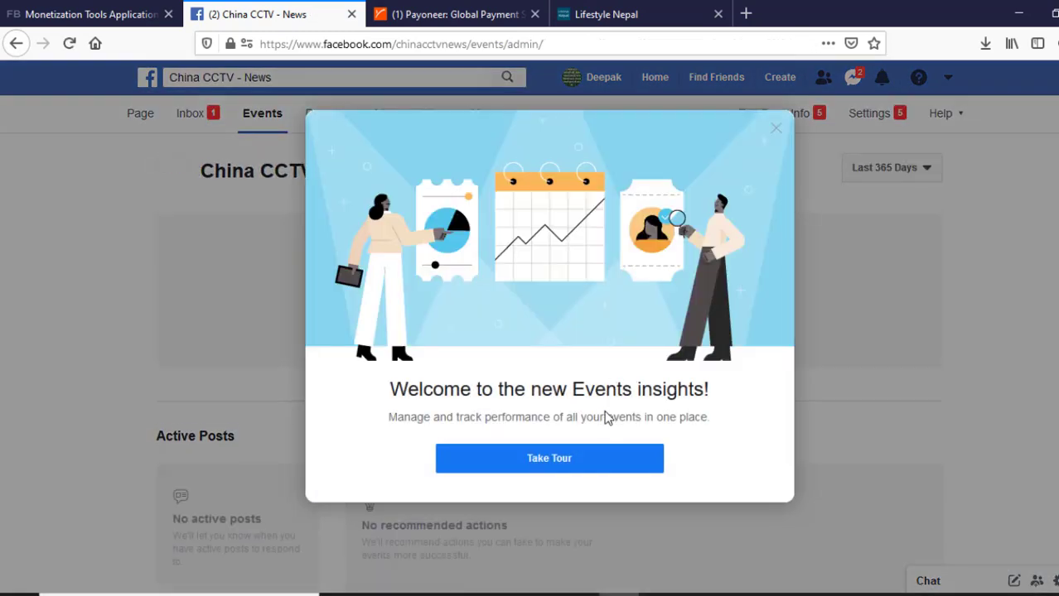
# Step: Take the Events Insights welcome tour and finish all of its tips
pyautogui.click(611, 460)
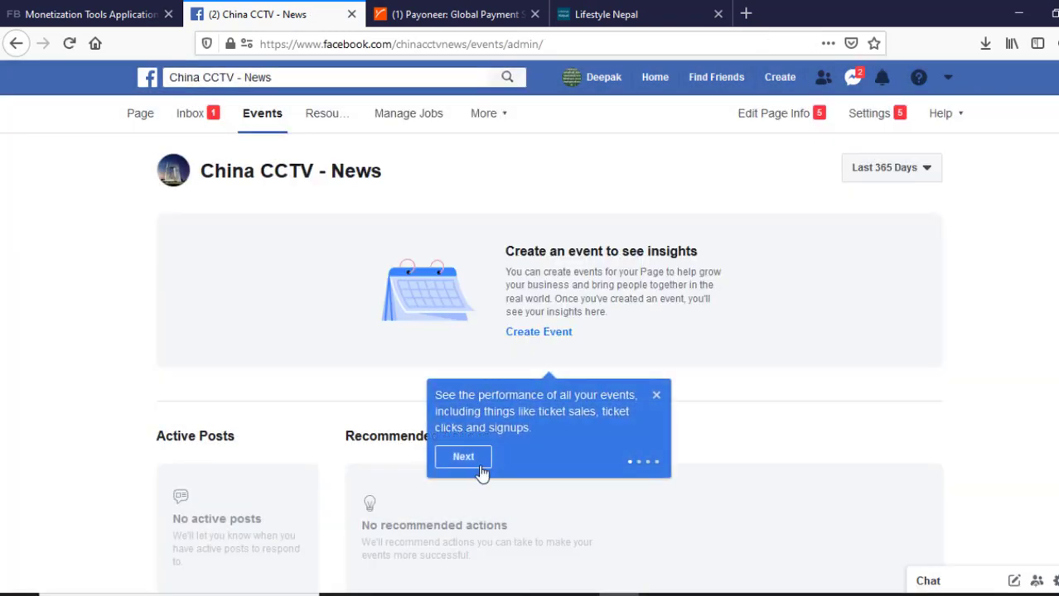
pyautogui.click(466, 458)
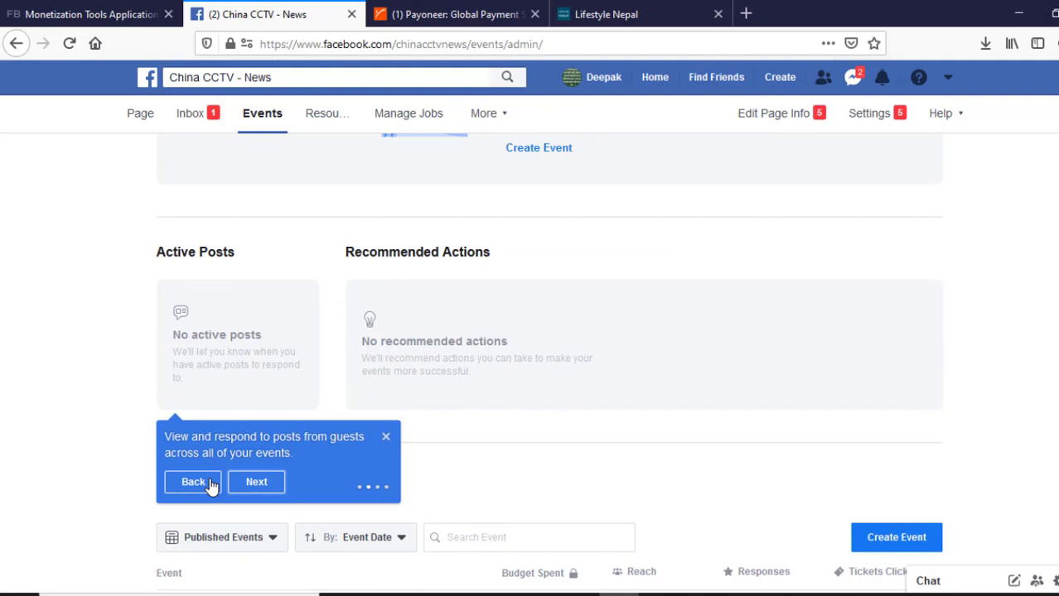
pyautogui.click(257, 487)
pyautogui.click(442, 499)
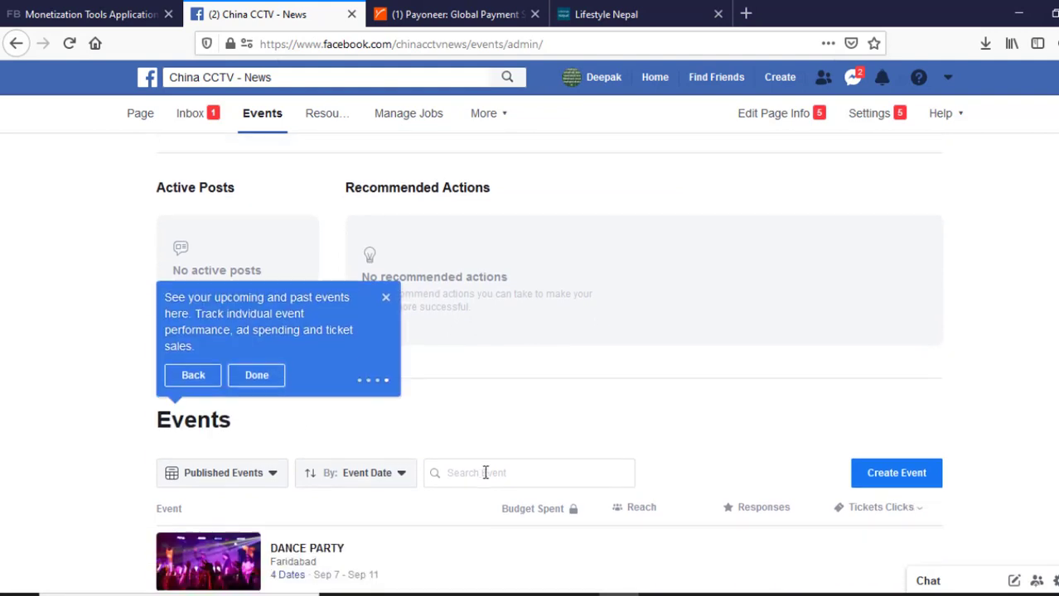
pyautogui.click(273, 374)
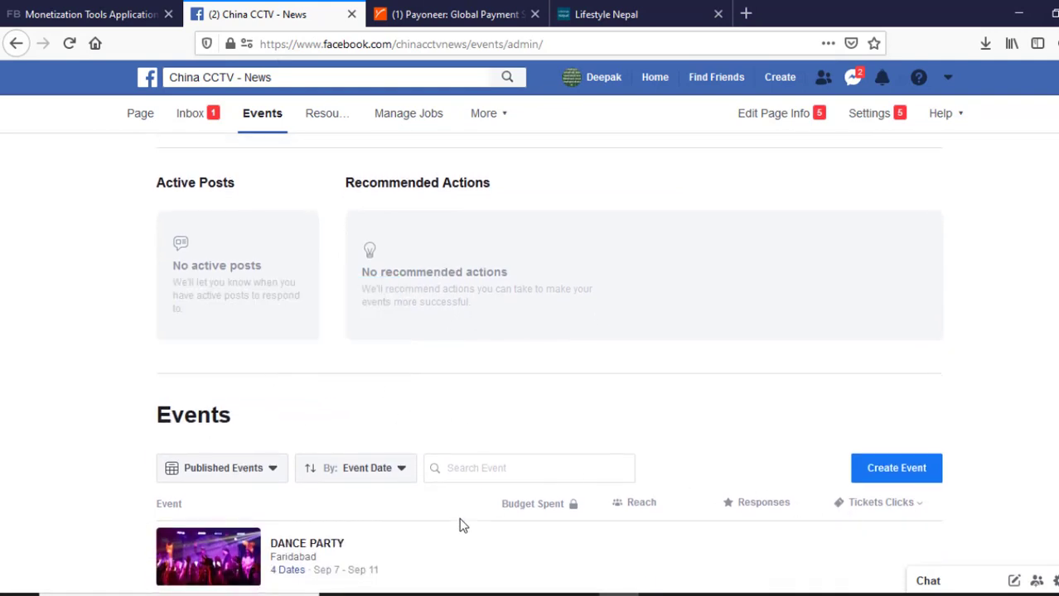
# Step: Examine the ticket metric choices, the Reach and Budget Spent column descriptions, and the DANCE PARTY row in the events list
pyautogui.click(883, 509)
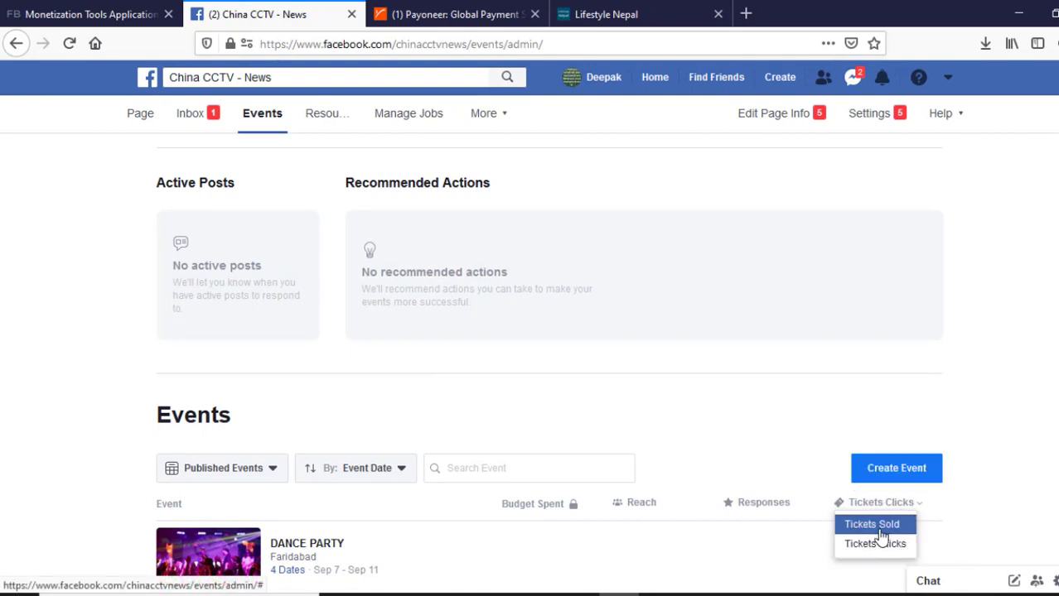
pyautogui.click(984, 509)
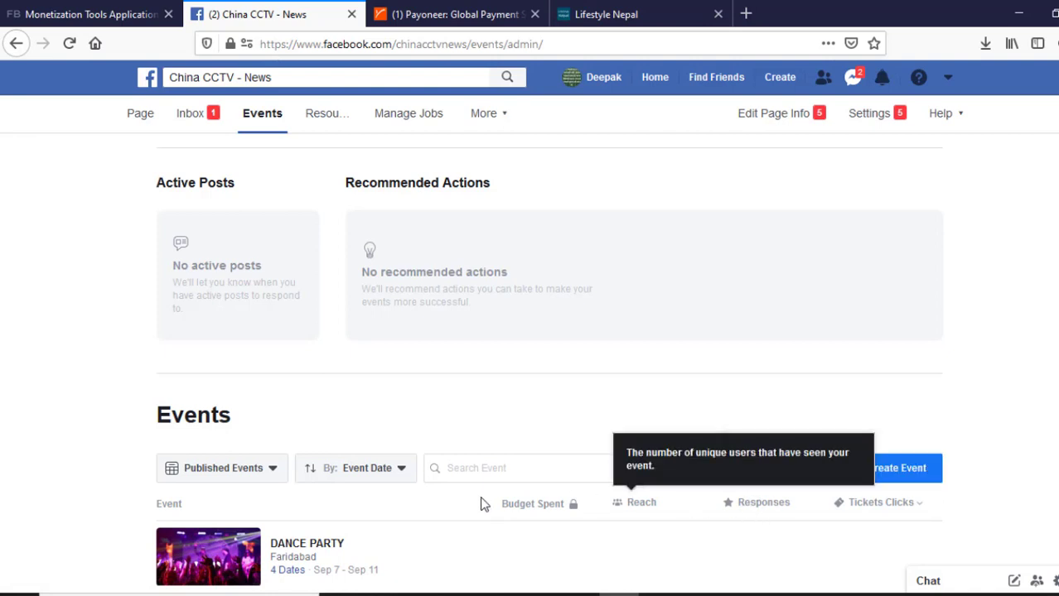
pyautogui.moveTo(535, 507)
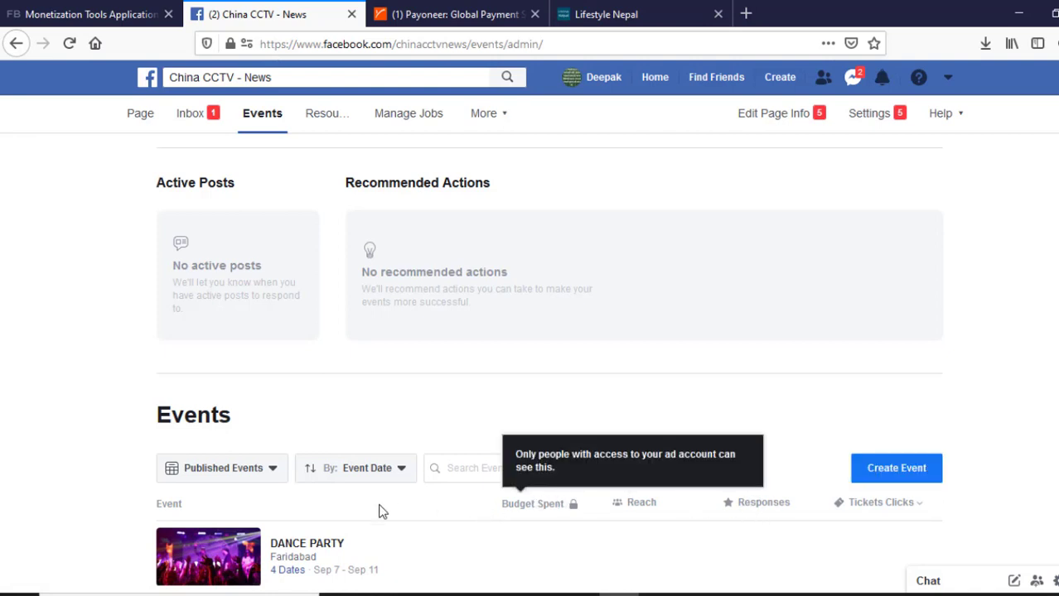
pyautogui.moveTo(417, 570)
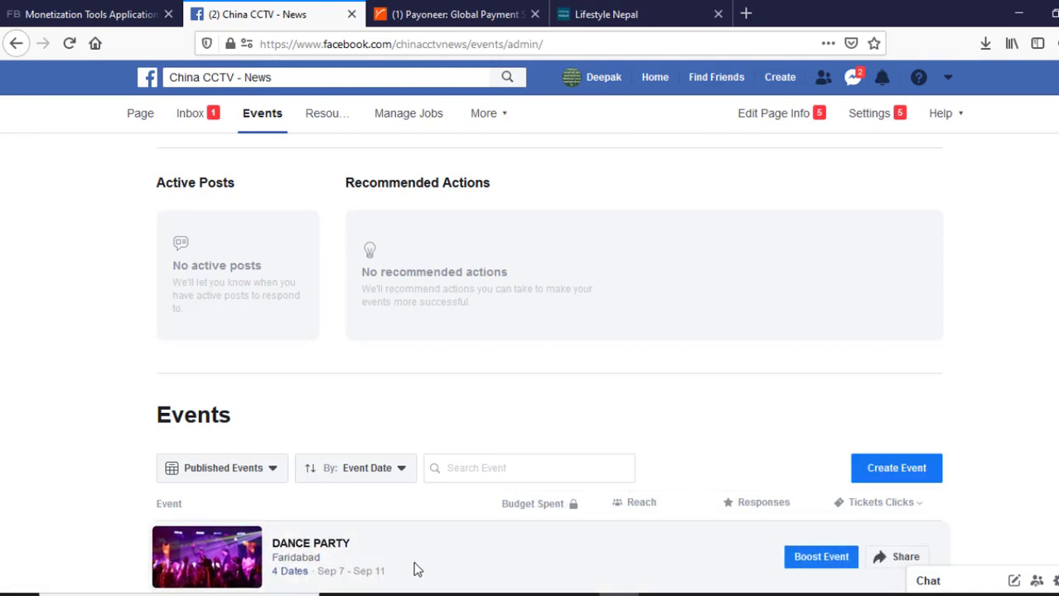
# Step: Set the ticket metric column of the events list to Tickets Sold
pyautogui.click(888, 506)
pyautogui.click(882, 527)
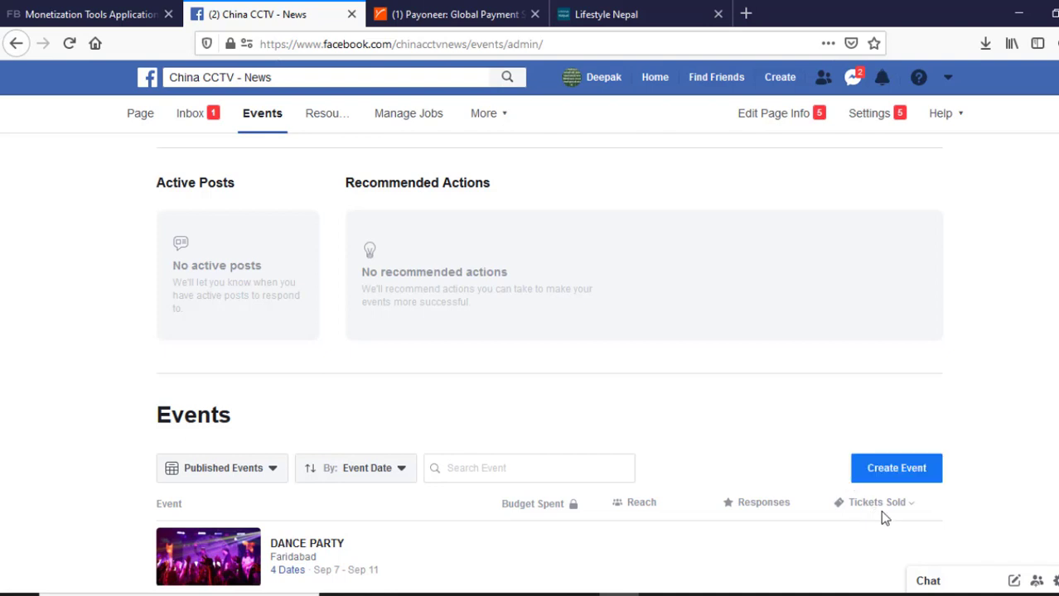
pyautogui.click(883, 506)
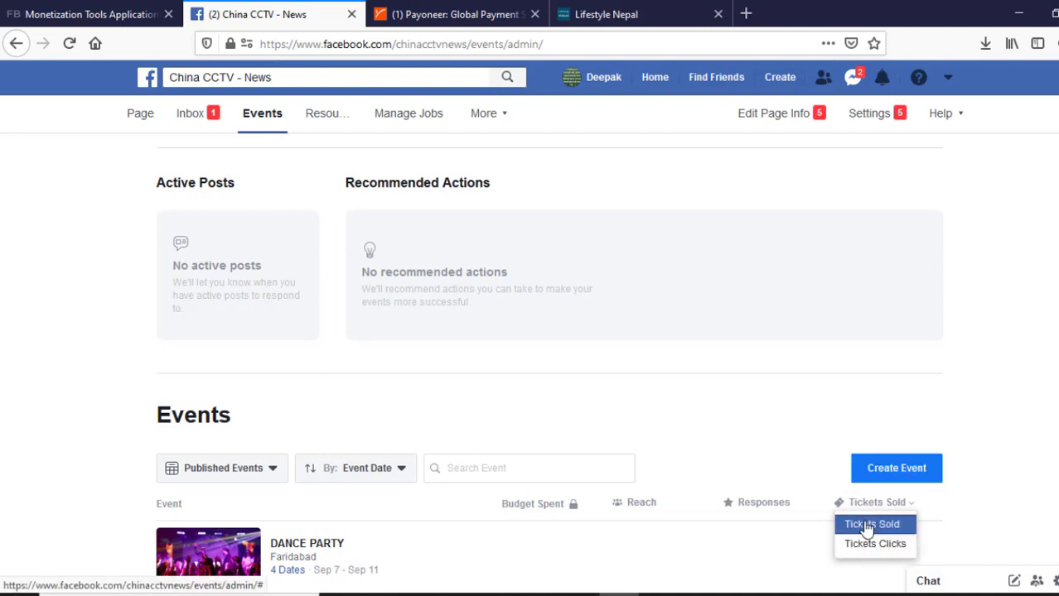
pyautogui.click(867, 528)
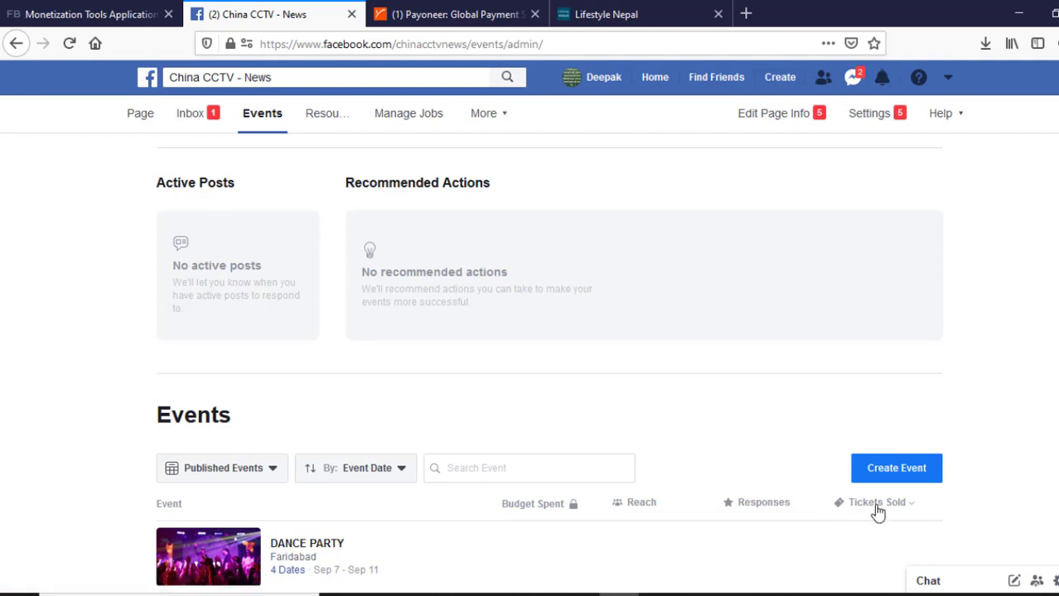
# Step: Return the events list's ticket metric to Tickets Clicks and look over the insights page
pyautogui.click(875, 507)
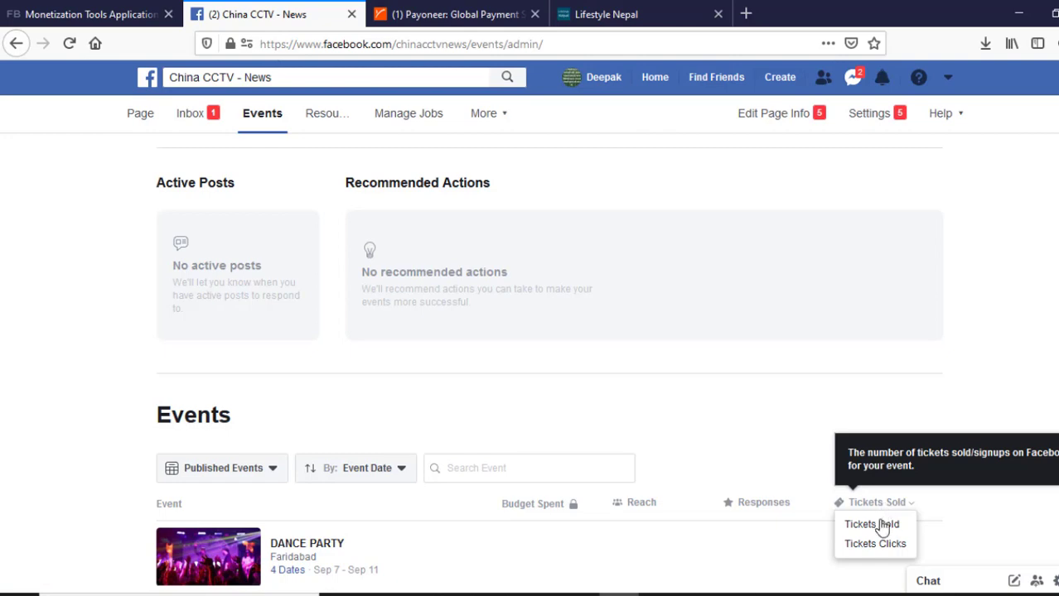
pyautogui.click(871, 543)
pyautogui.scroll(3, 539, 309)
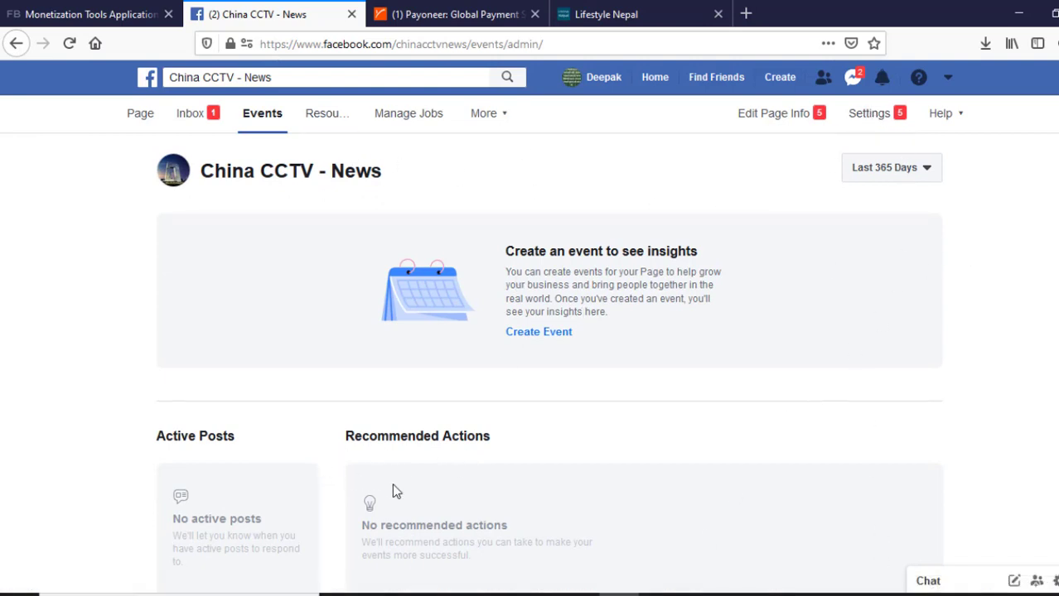
pyautogui.scroll(-2, 395, 492)
pyautogui.scroll(-1, 282, 441)
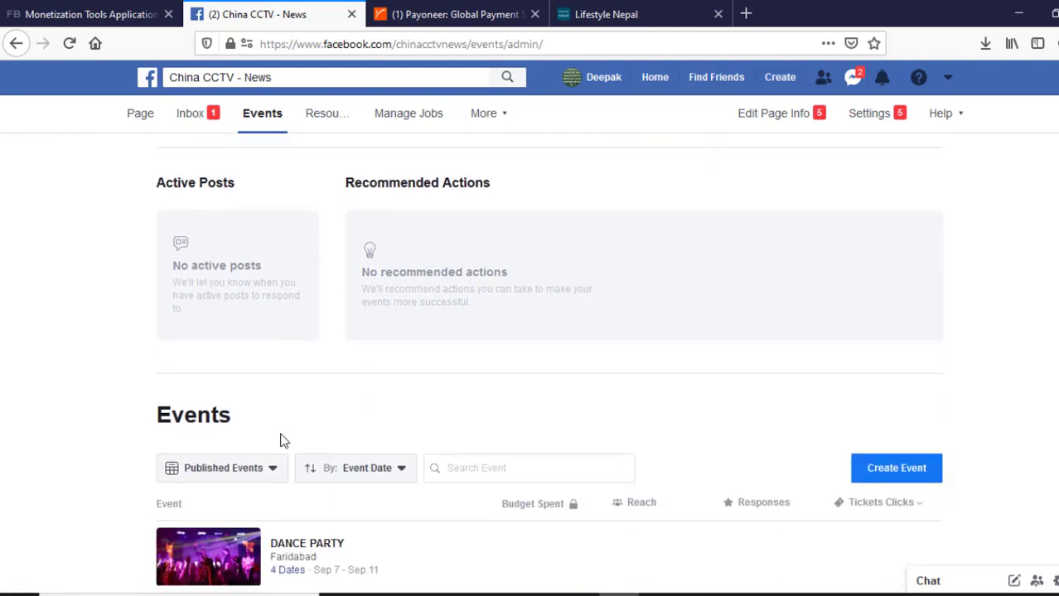